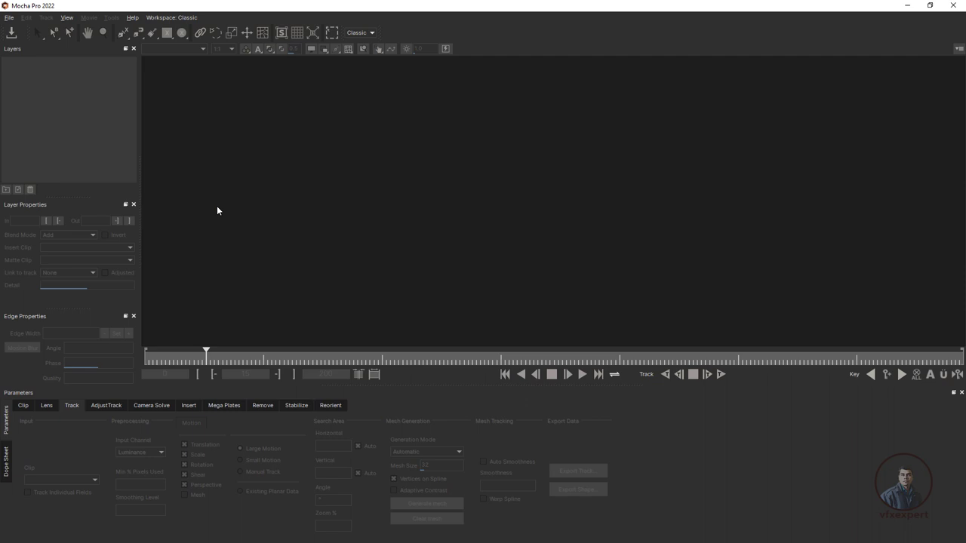
- Start a new project and import the sign_board.00000 image sequence as its clip
click(10, 18)
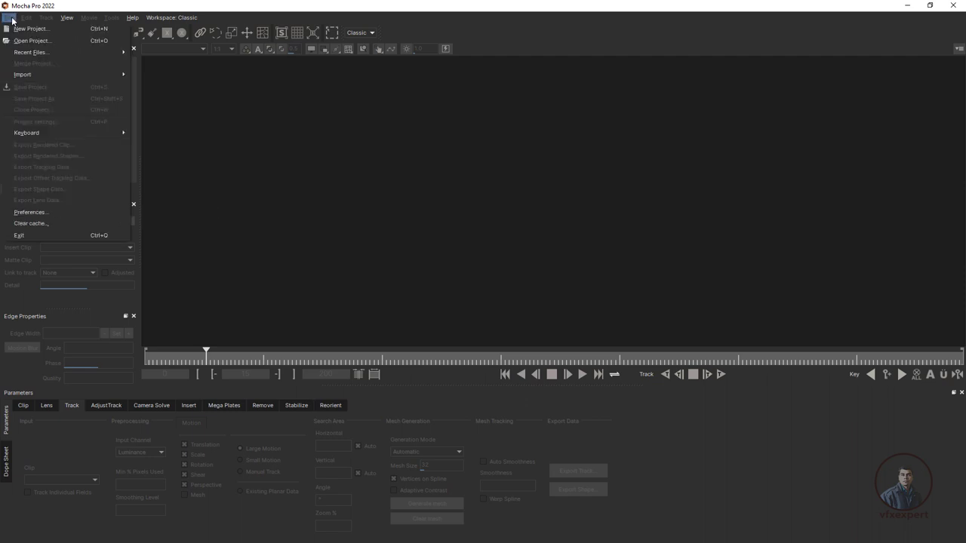
click(27, 29)
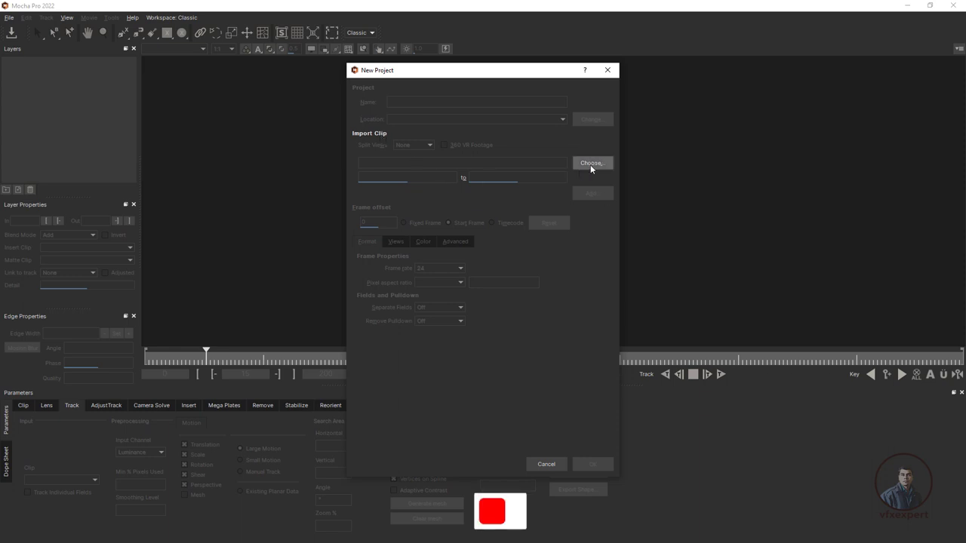
click(592, 163)
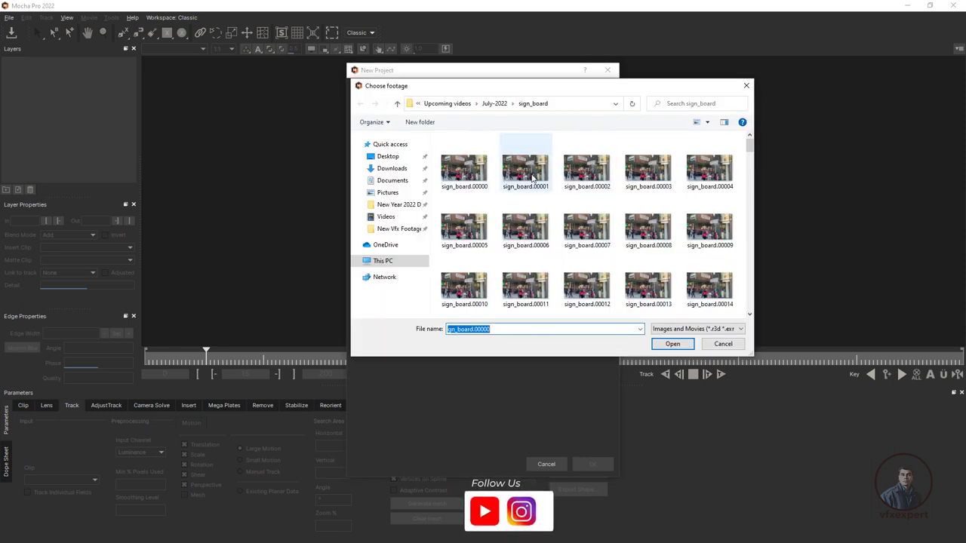
click(480, 184)
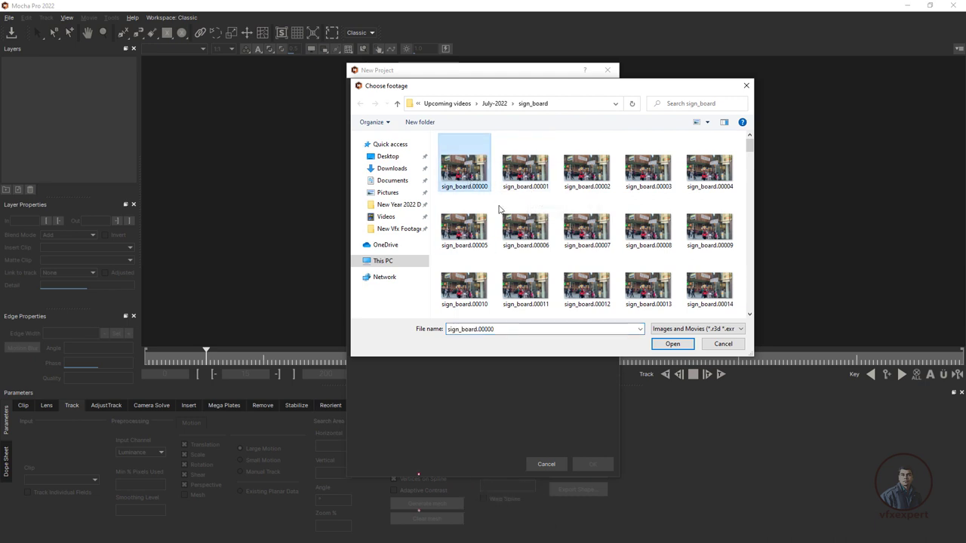
click(672, 344)
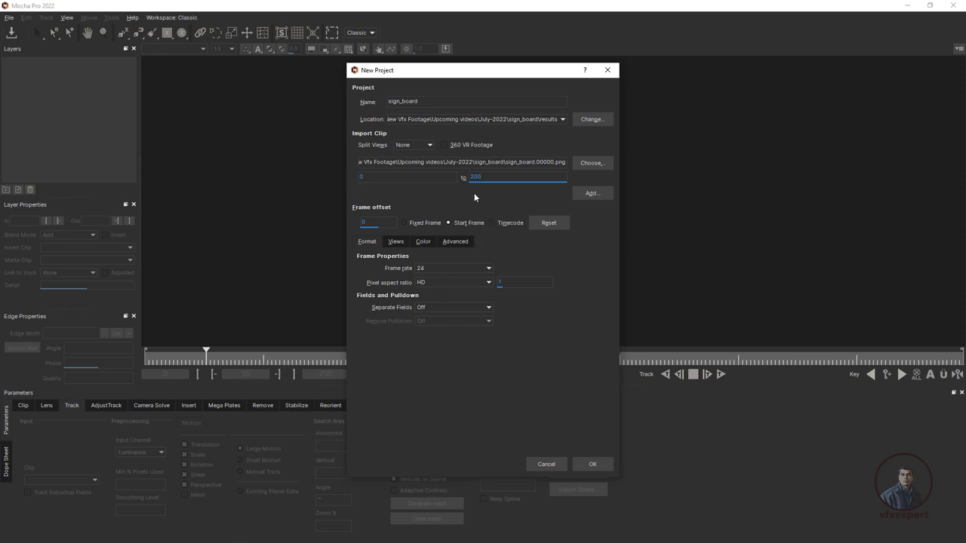
- Set the clip's frame rate to 29.97 and create the project
click(488, 268)
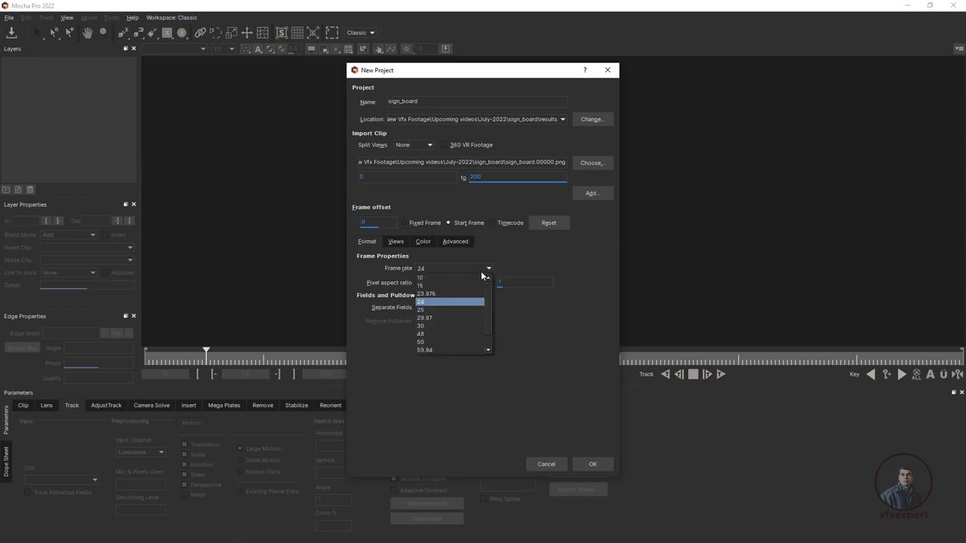
click(432, 316)
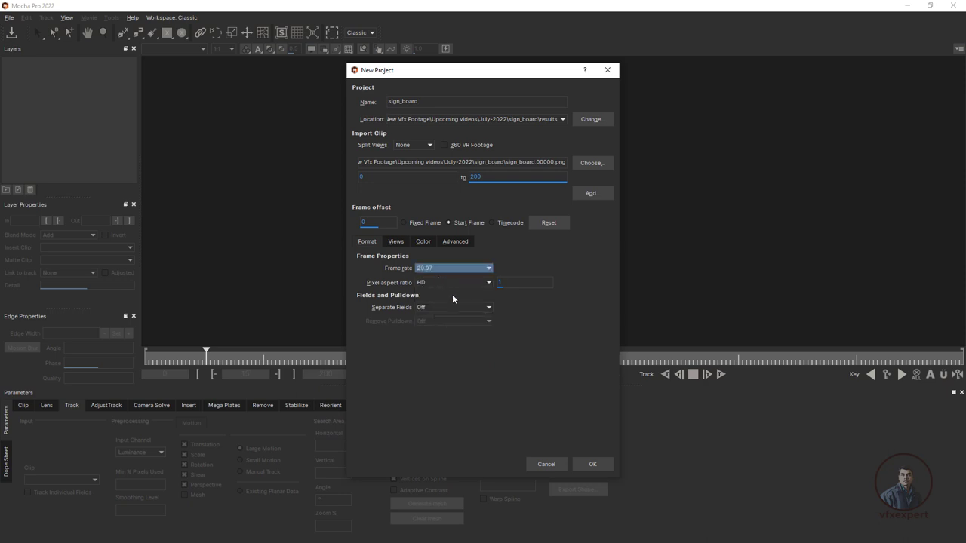
click(593, 465)
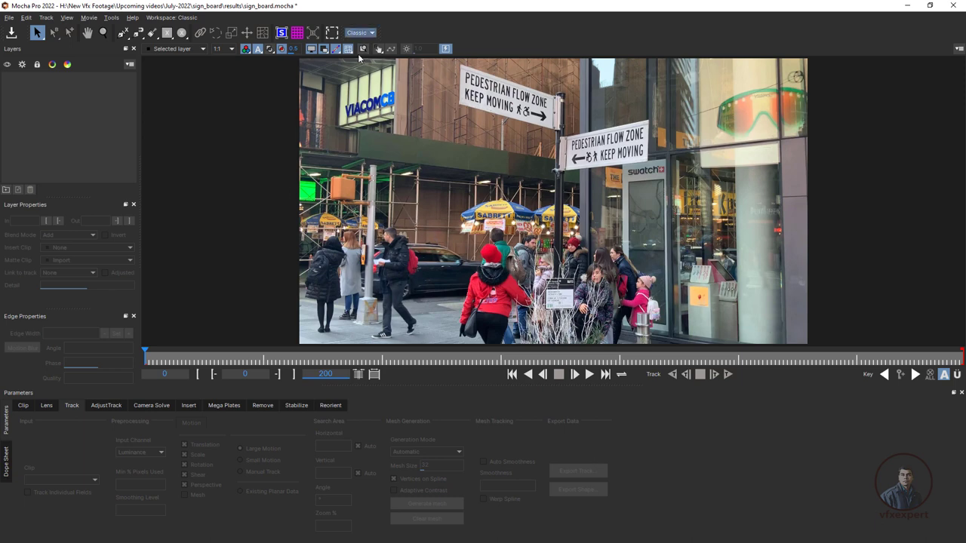
- Try the Essentials workspace layout and return to the Classic workspace
click(370, 32)
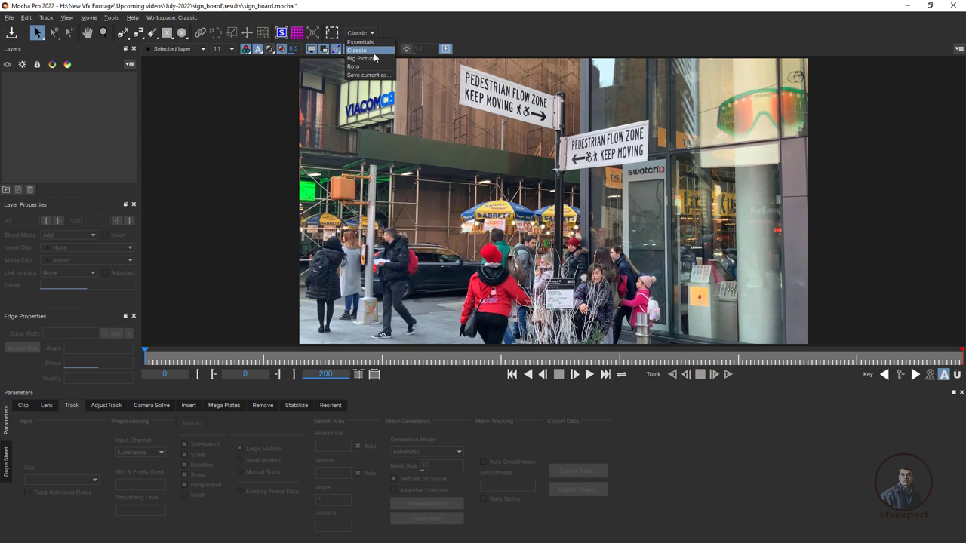
click(360, 42)
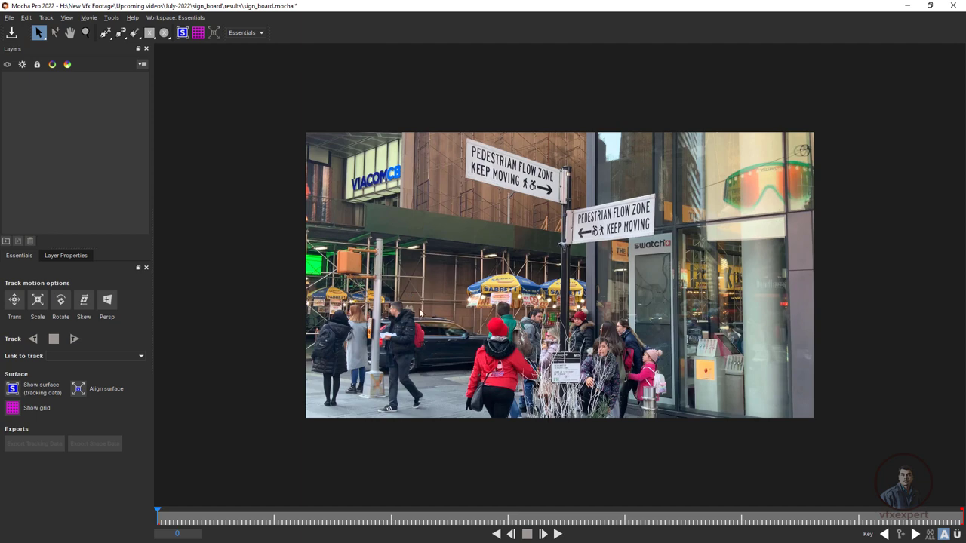
click(258, 35)
click(262, 48)
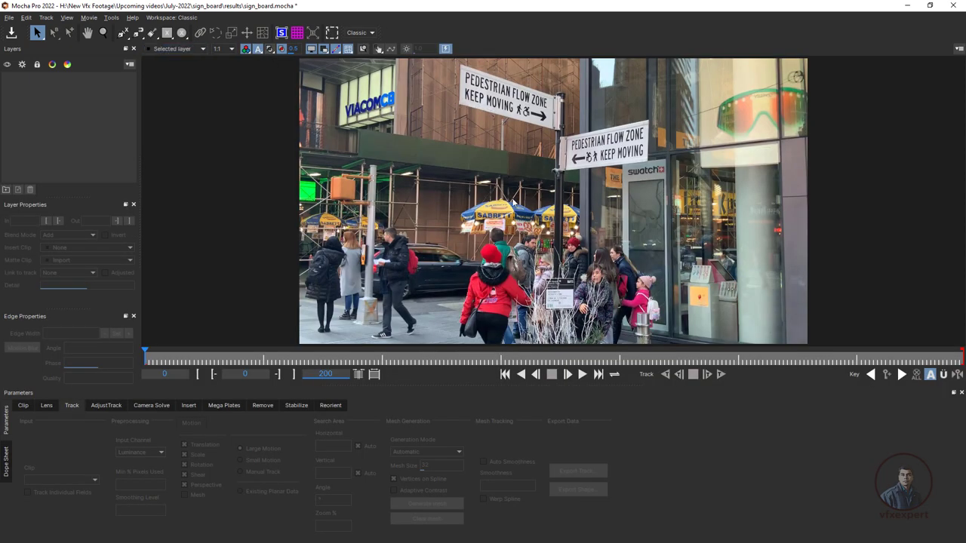
- Play the street clip and park the playhead at frame 185
click(580, 375)
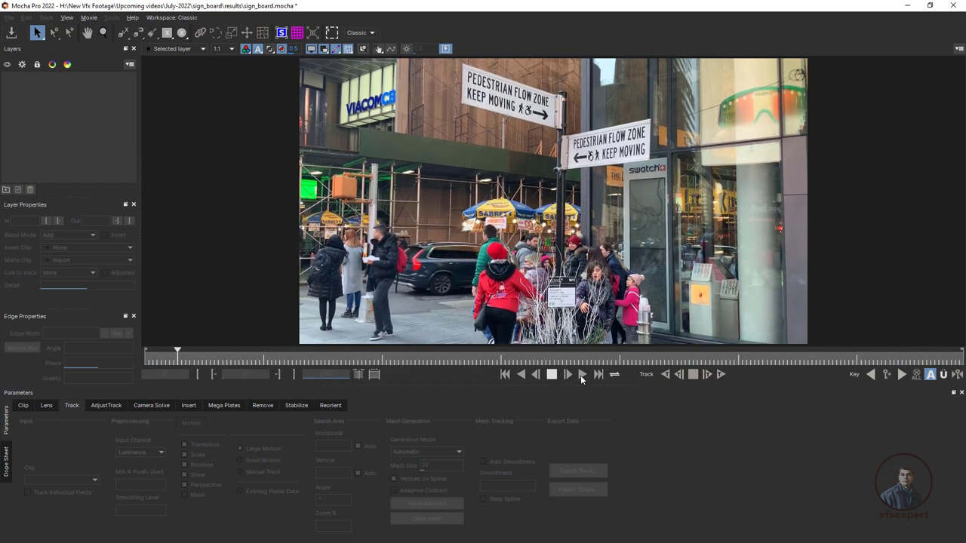
drag(844, 368, 901, 370)
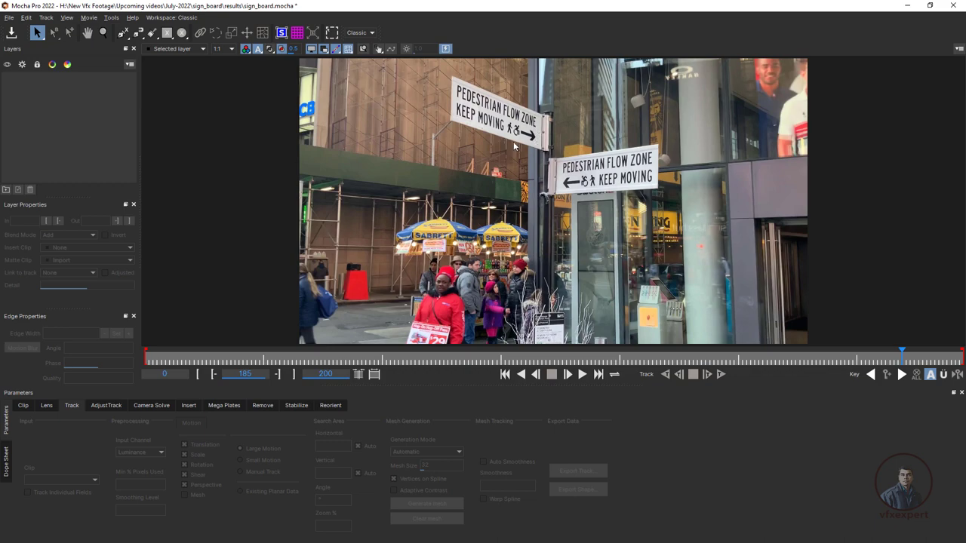
- Draw a closed four-point X-spline around the lettering of the upper pedestrian sign
key(z)
drag(530, 111, 504, 43)
key(x)
drag(501, 100, 491, 147)
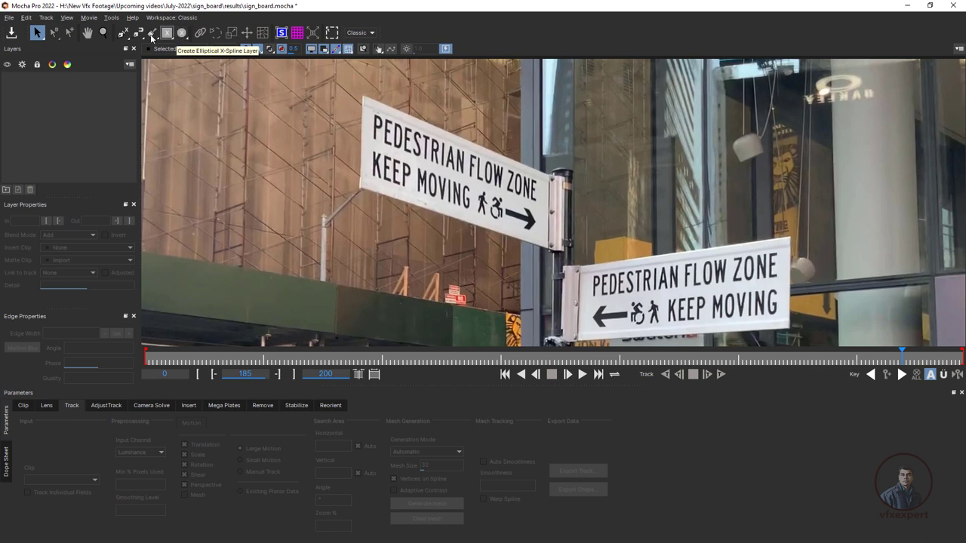
mouse_move(132, 28)
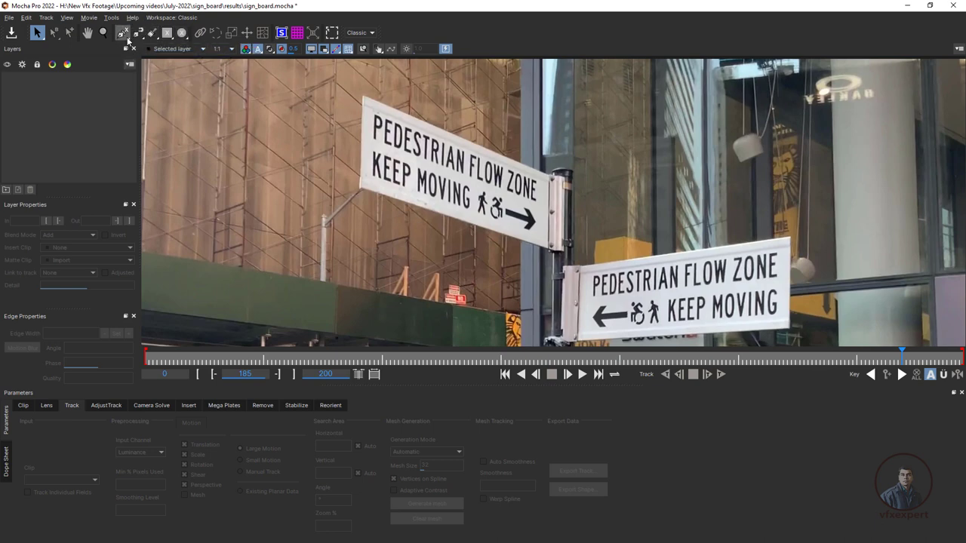
click(123, 32)
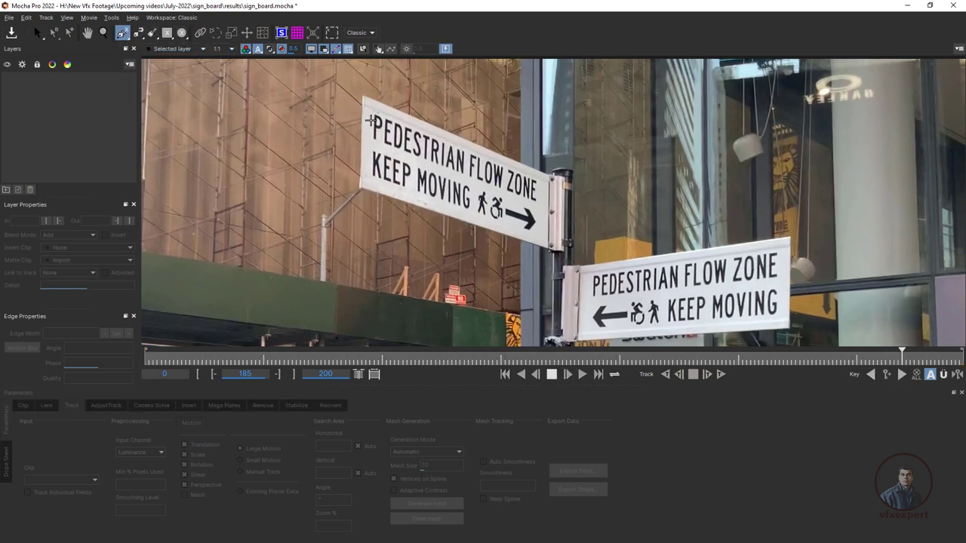
click(361, 99)
click(546, 181)
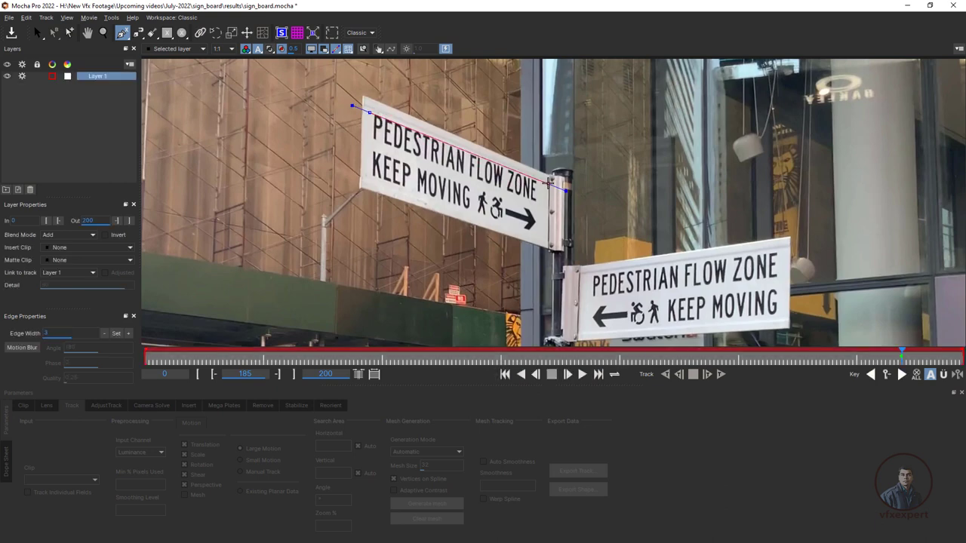
click(545, 239)
click(360, 191)
click(366, 176)
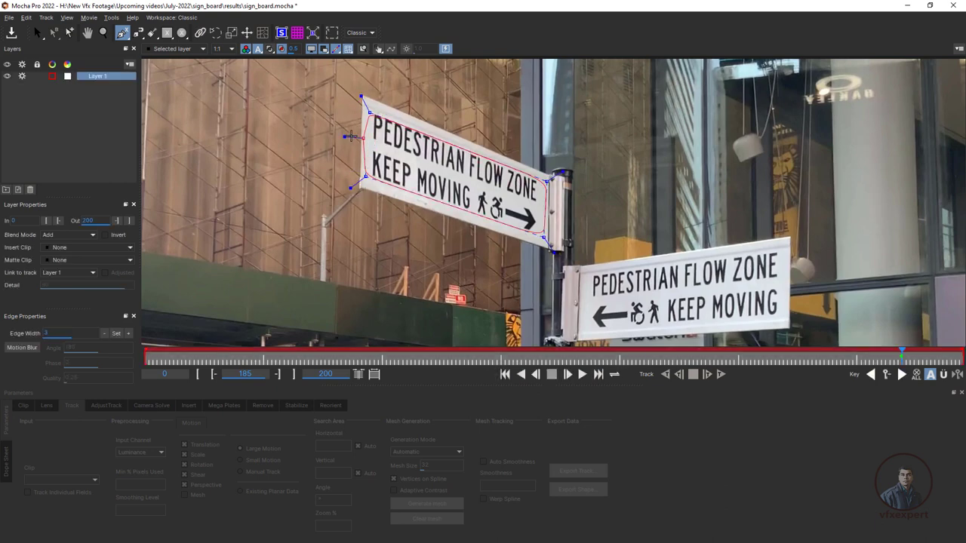
- Select the spline's points, sharpen its corners, and adjust the corner points to fit tightly around the upper sign's lettering
key(s)
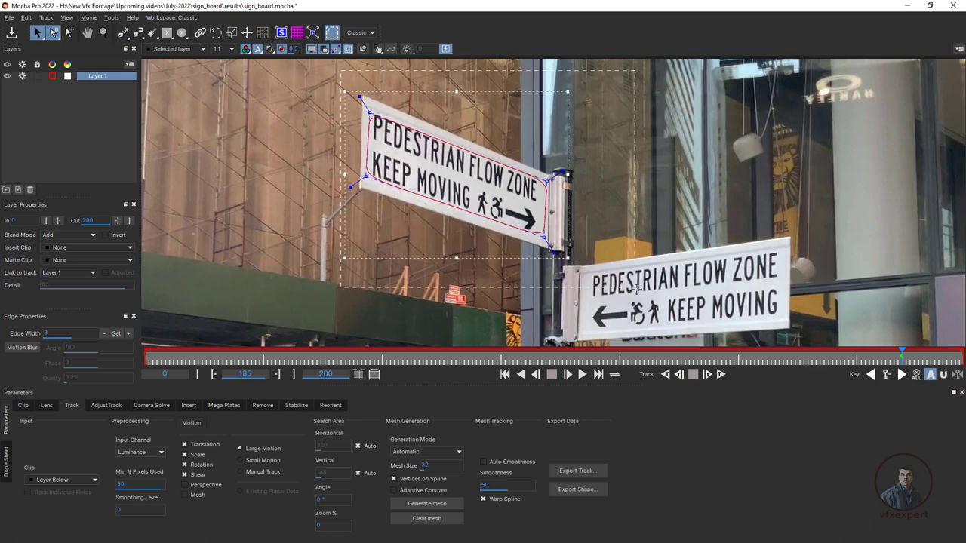
drag(554, 251, 558, 257)
drag(549, 181, 539, 179)
drag(544, 237, 534, 231)
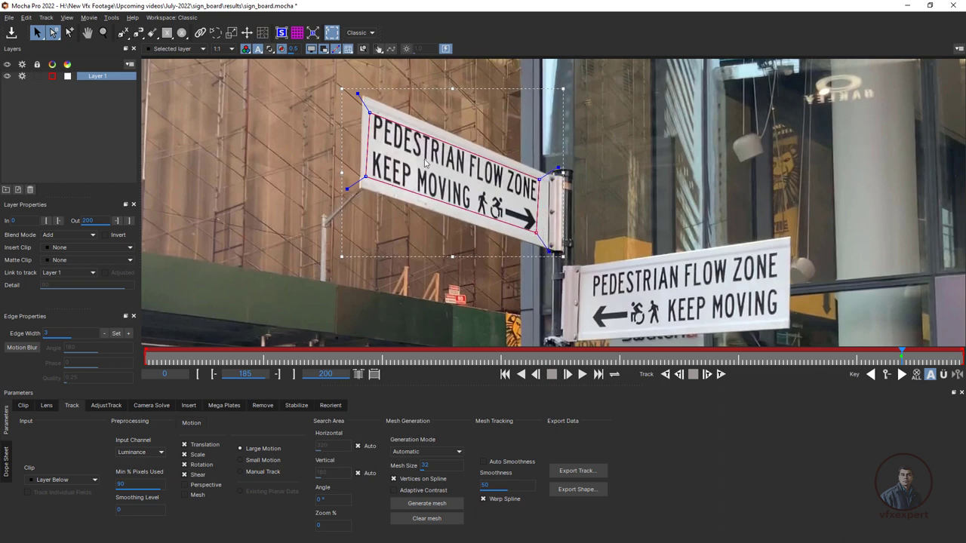
drag(370, 113, 372, 113)
drag(366, 176, 368, 178)
drag(372, 113, 372, 112)
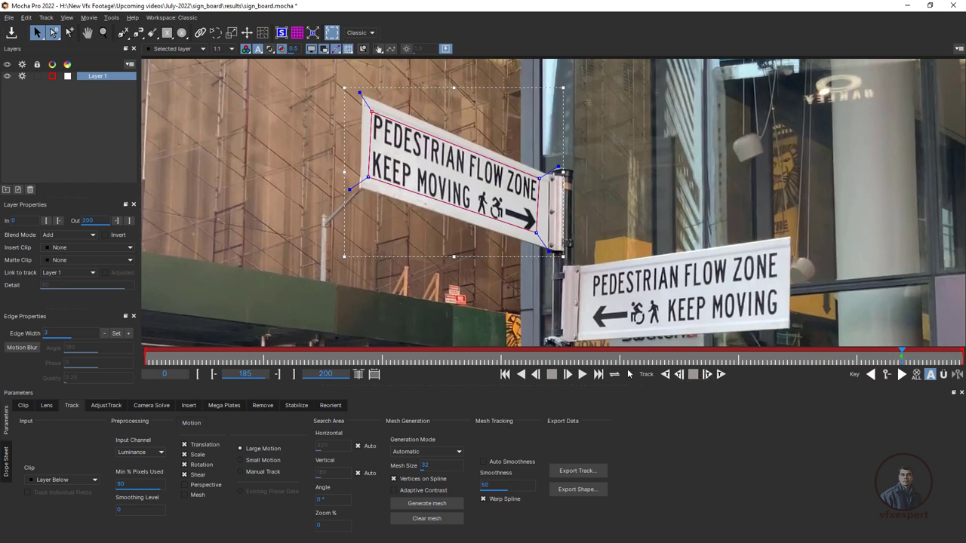
- Track Layer 1 forward from frame 185 to the clip's end, and backward from frame 185 to the start
click(721, 375)
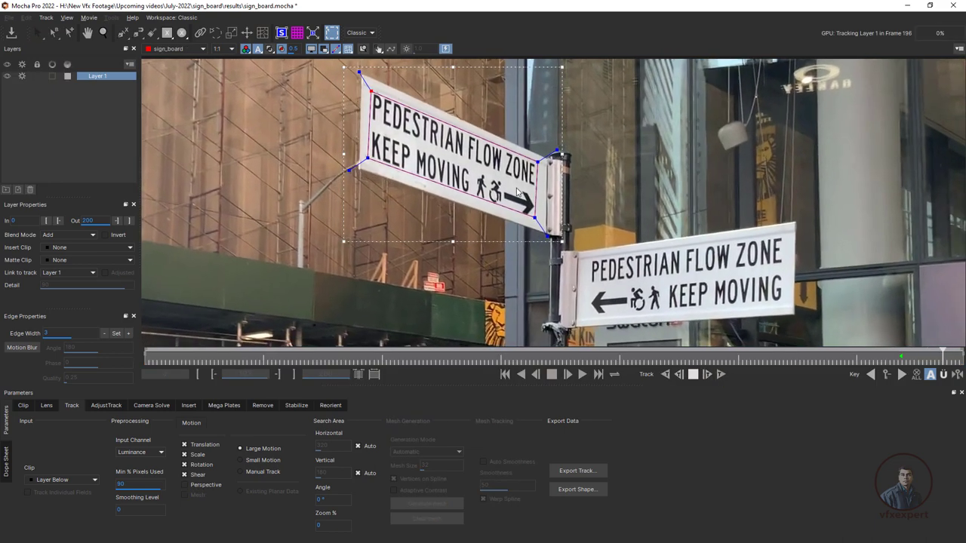
drag(961, 356, 901, 356)
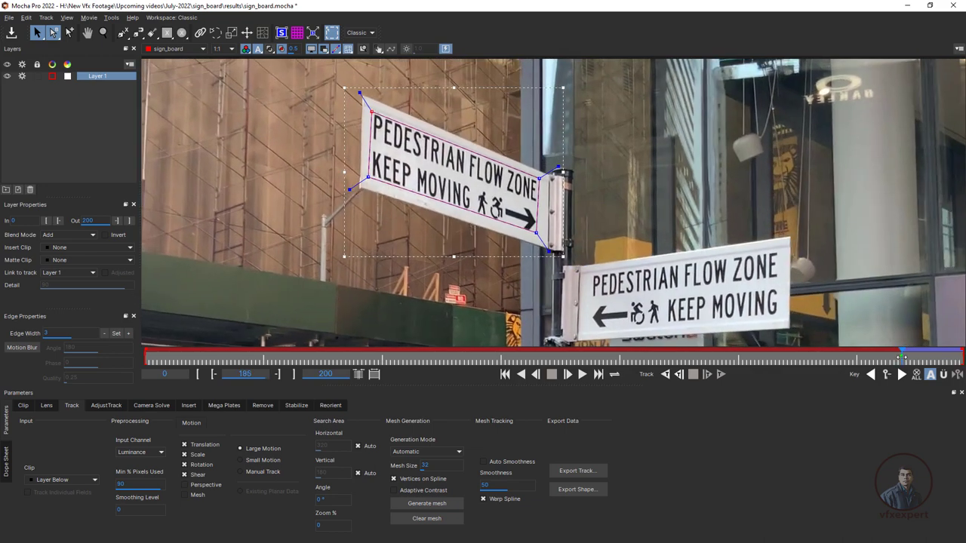
click(664, 374)
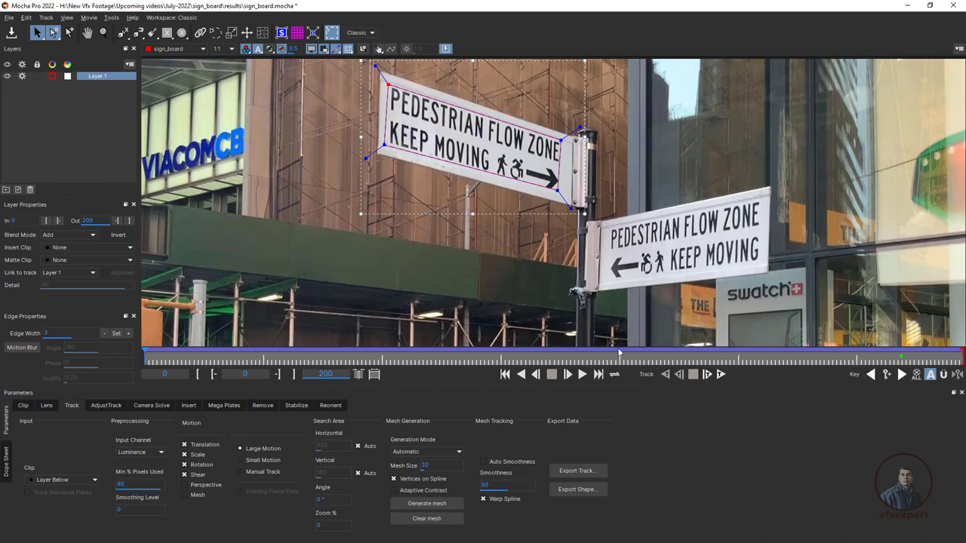
- At frame 166, display the planar surface with layer outlines hidden and fit its four corners to the upper sign's face
click(865, 361)
drag(866, 359, 822, 362)
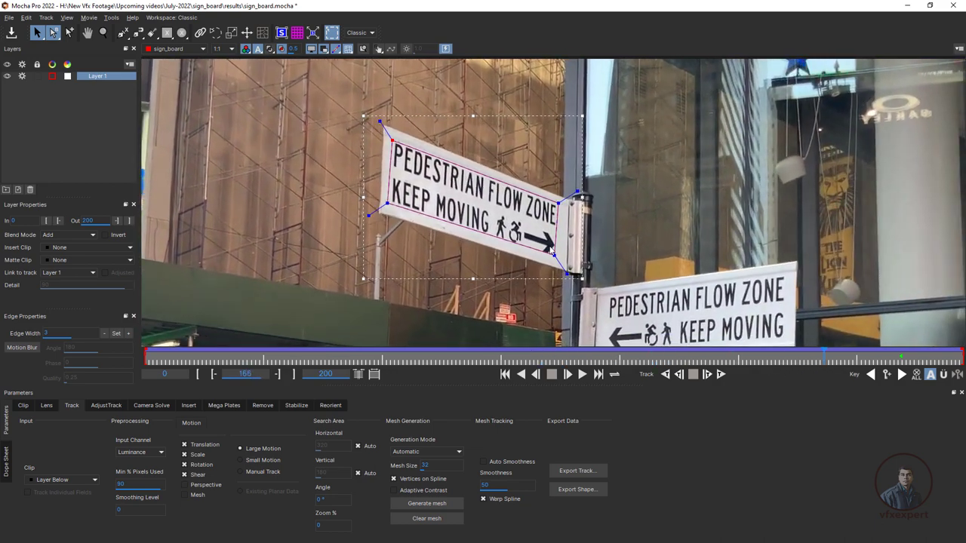
click(281, 33)
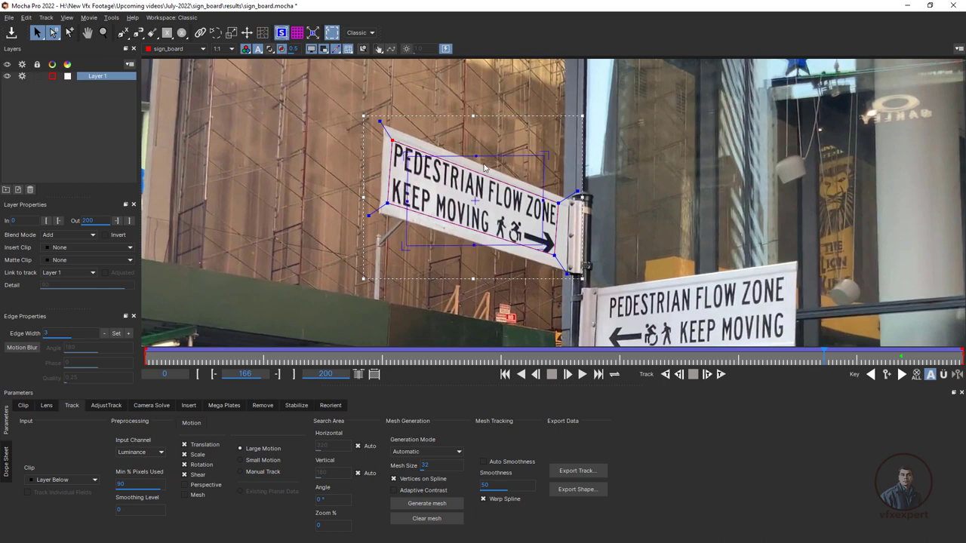
scroll(498, 173, up, 1)
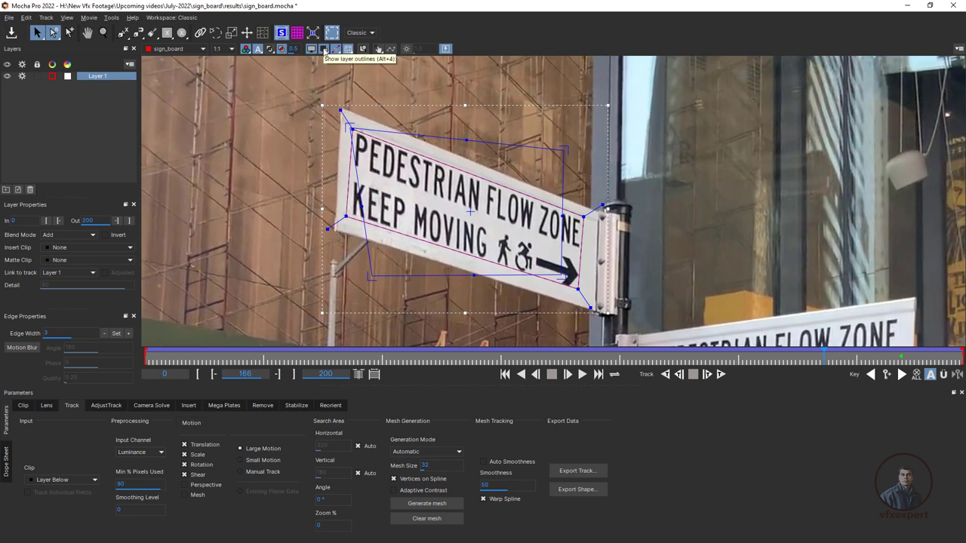
click(325, 50)
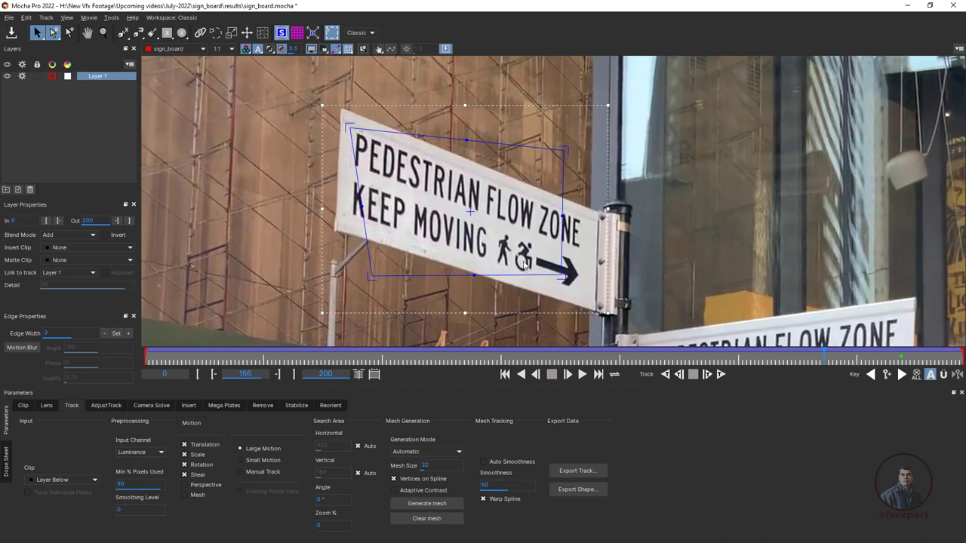
drag(371, 276, 341, 219)
drag(567, 280, 595, 301)
drag(566, 149, 595, 217)
drag(349, 126, 347, 125)
drag(343, 223, 342, 219)
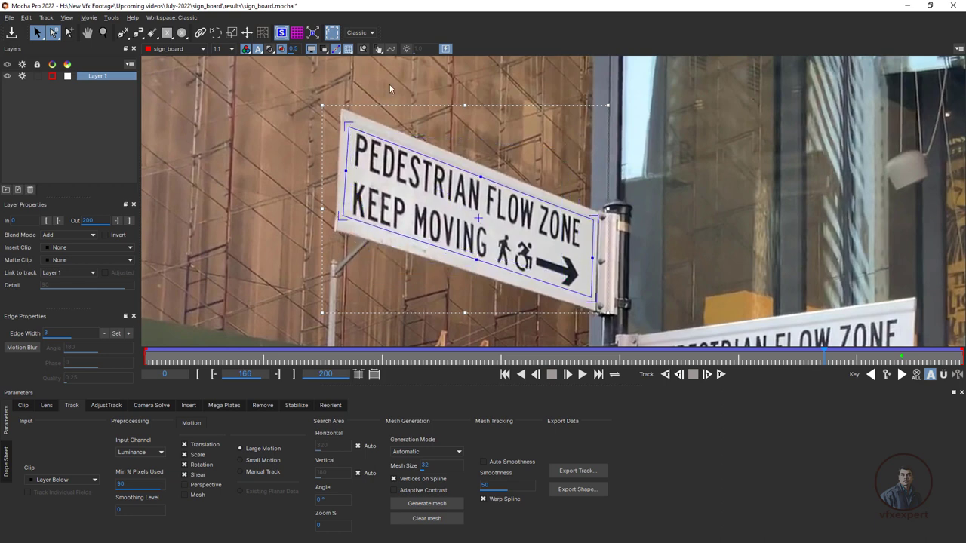
- Check the surface perspective with the planar grid, nudge the surface's lower-right corner slightly inward, and hide the grid again
click(296, 32)
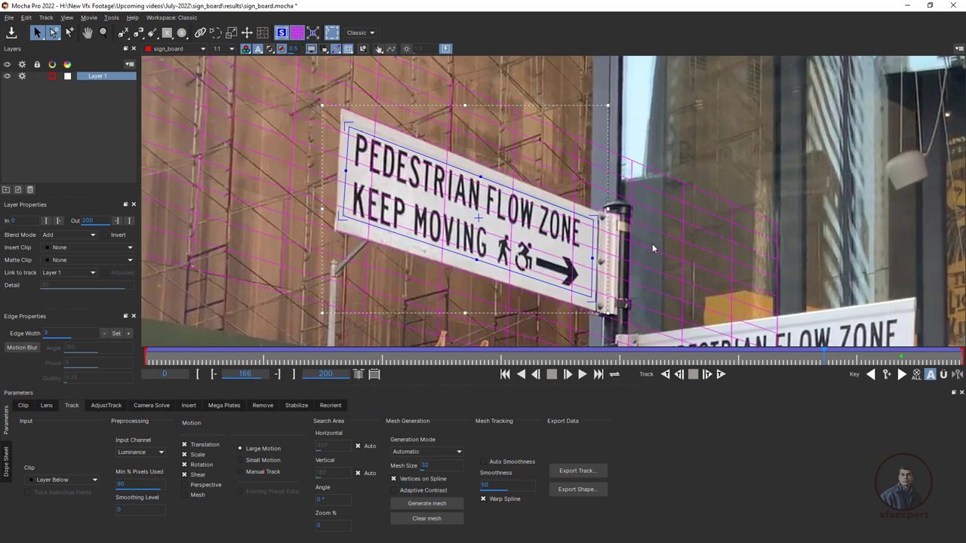
drag(594, 300, 593, 298)
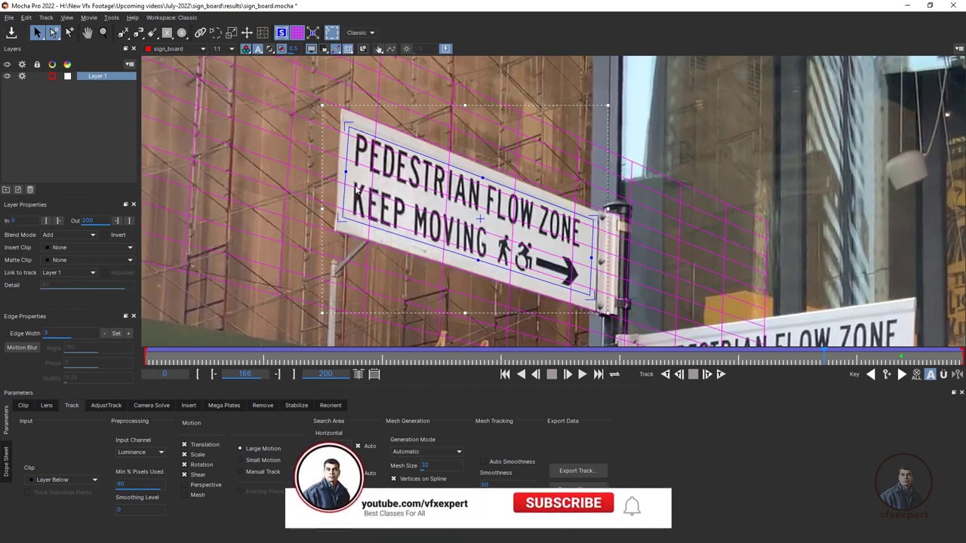
click(298, 34)
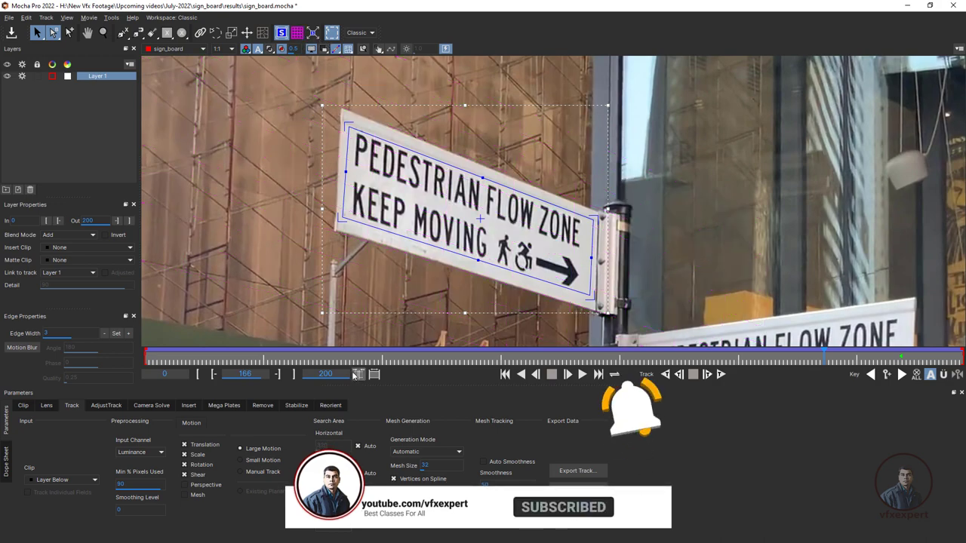
- Review the surface at frame 117 and set Layer 1's insert clip to Logo
mouse_move(617, 359)
mouse_down()
mouse_move(849, 346)
mouse_move(513, 353)
mouse_move(558, 351)
mouse_move(594, 332)
mouse_move(933, 368)
mouse_move(503, 350)
mouse_move(623, 352)
mouse_up()
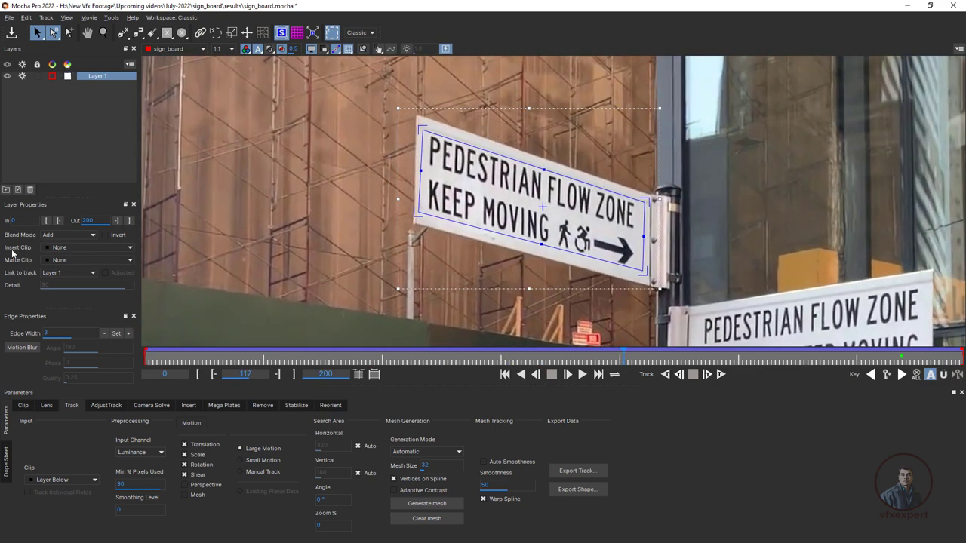
click(68, 248)
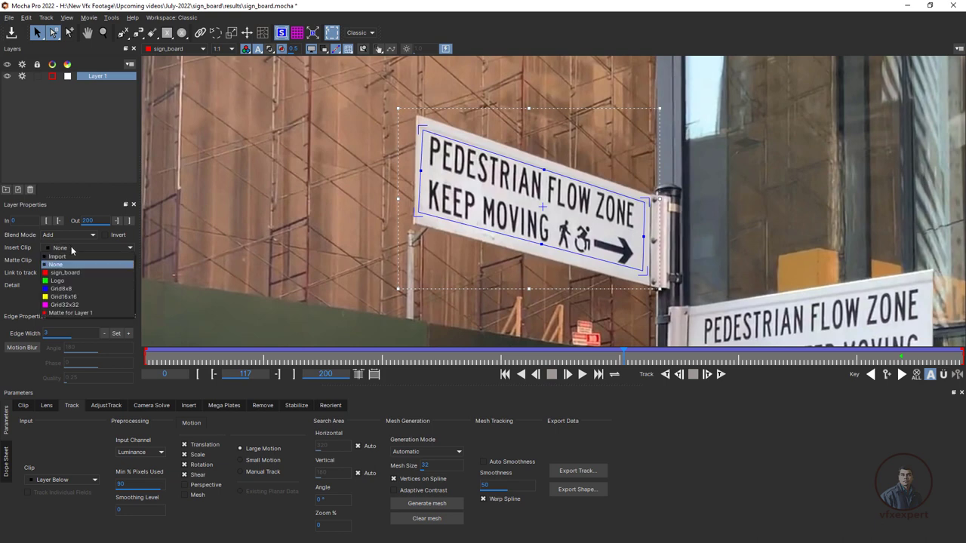
click(62, 281)
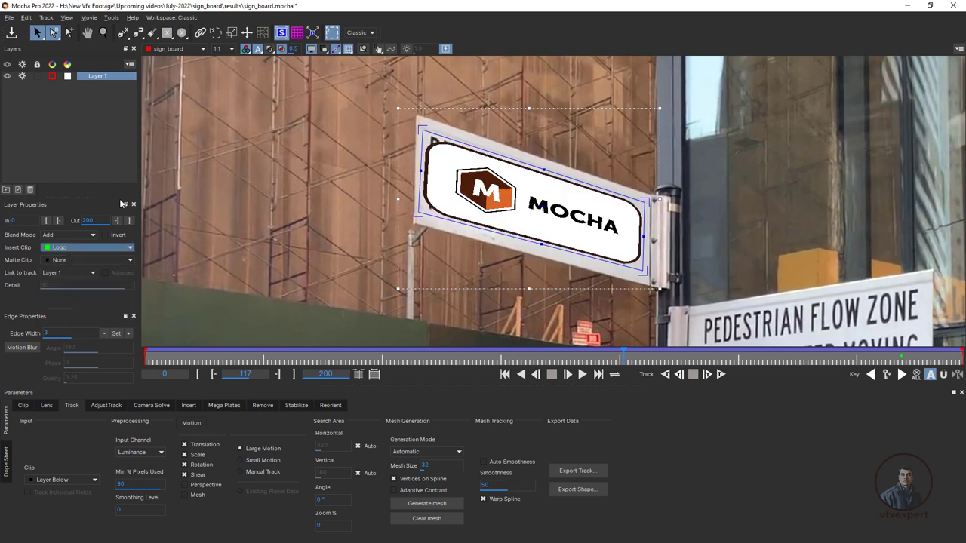
- Play back the logo insert on the upper sign, and switch Layer 1's insert clip to Grid32x32
click(573, 374)
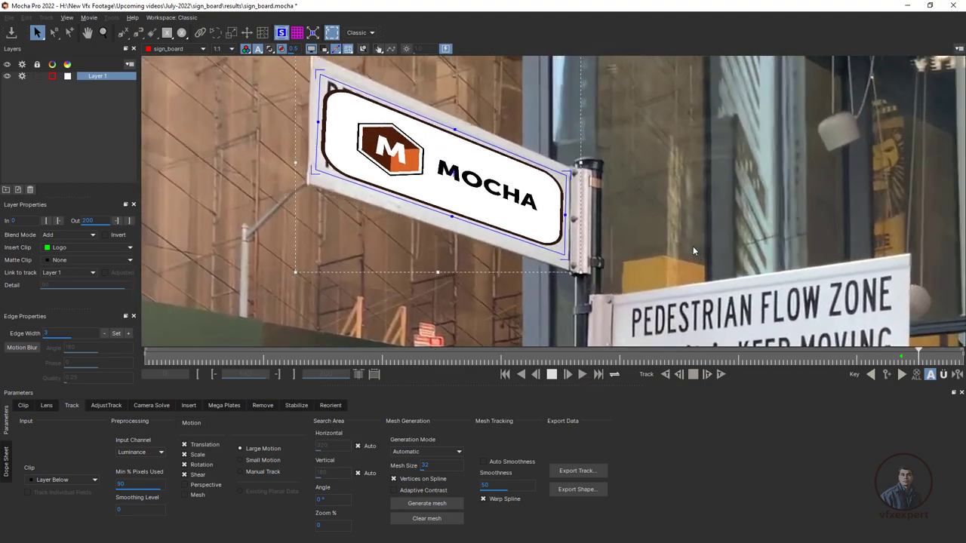
click(551, 375)
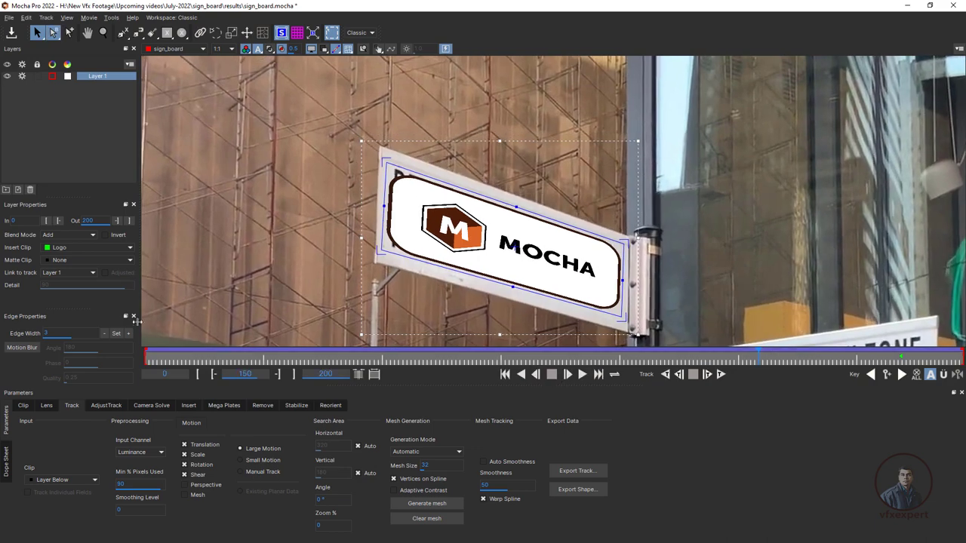
click(93, 247)
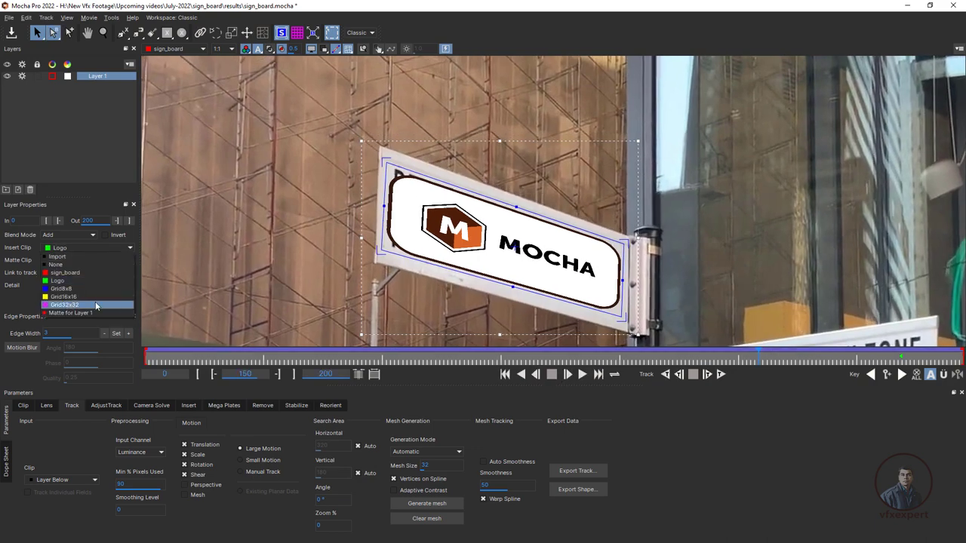
click(84, 305)
- From frame 94, hide the layer outlines and surface overlay and play the clip to check how the grid sticks to the upper sign
drag(456, 363, 530, 360)
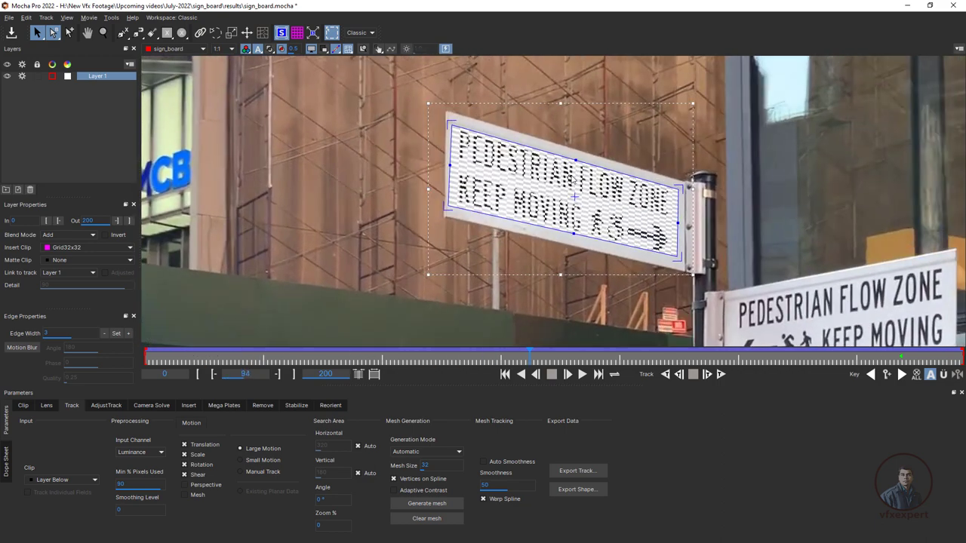
click(310, 50)
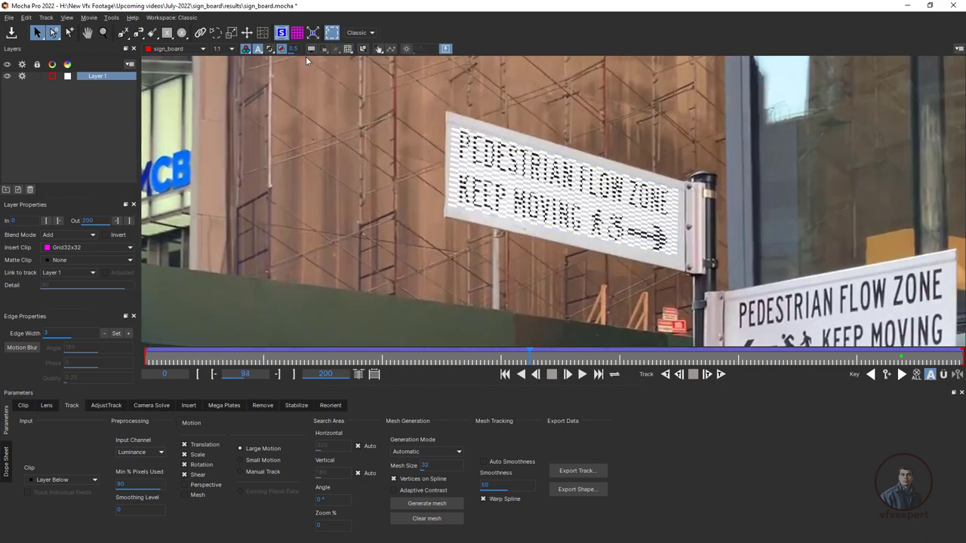
click(582, 374)
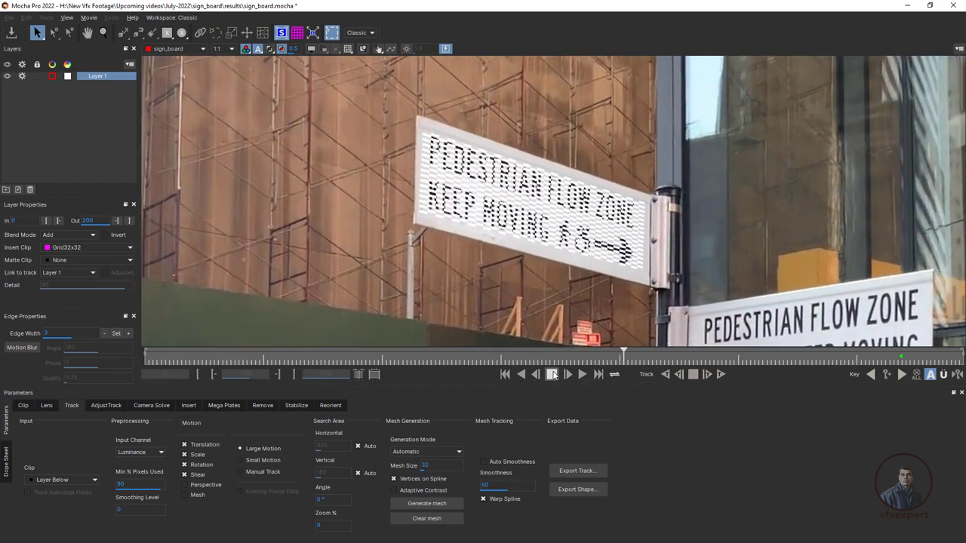
click(553, 374)
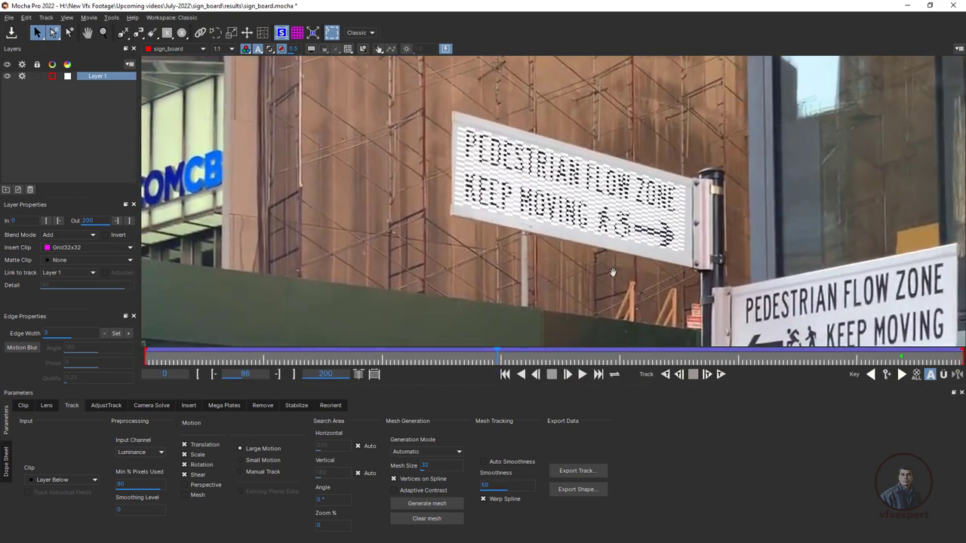
- At frame 45, draw an X-spline around the lower sign's face, adjust its upper-right corner, and track the new layer forward
drag(563, 360, 329, 360)
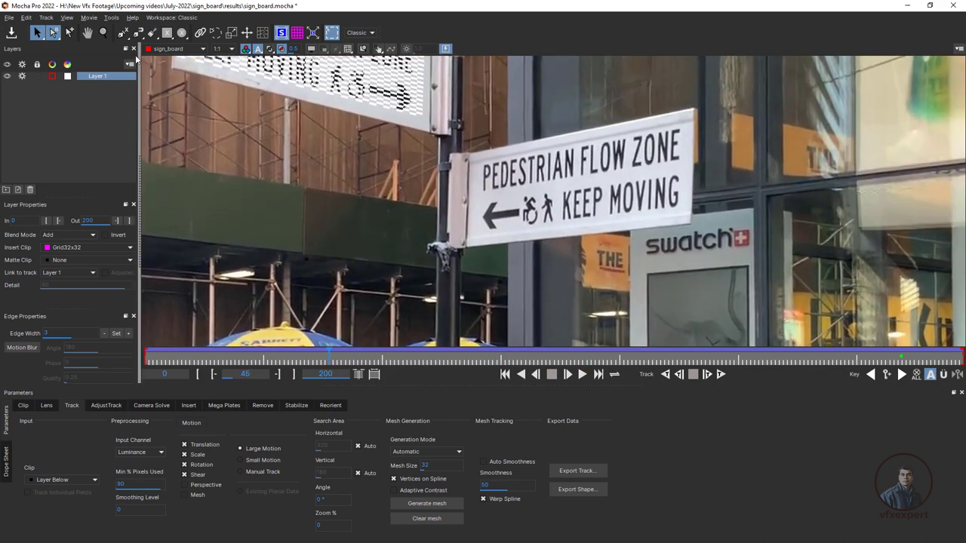
click(125, 34)
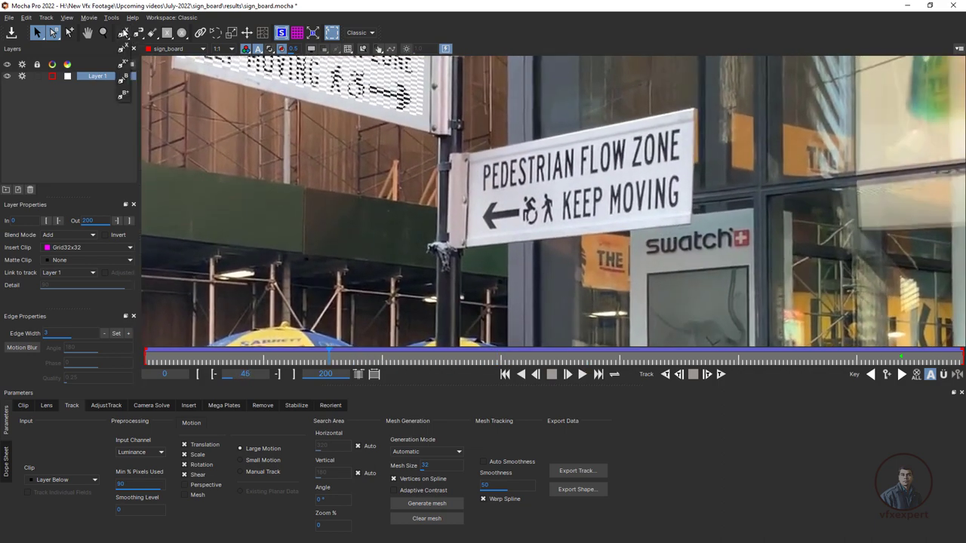
click(123, 47)
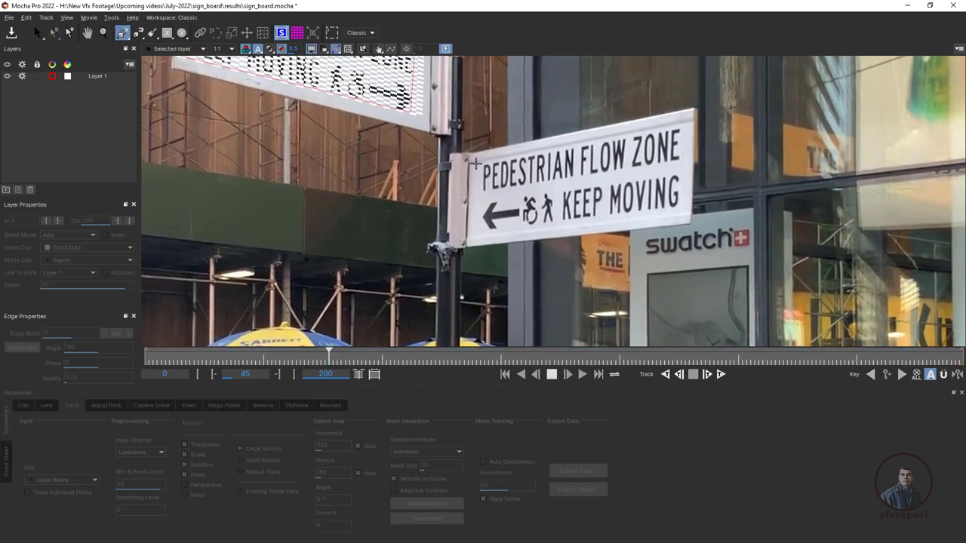
click(458, 166)
click(679, 126)
click(683, 126)
click(681, 214)
right_click(476, 231)
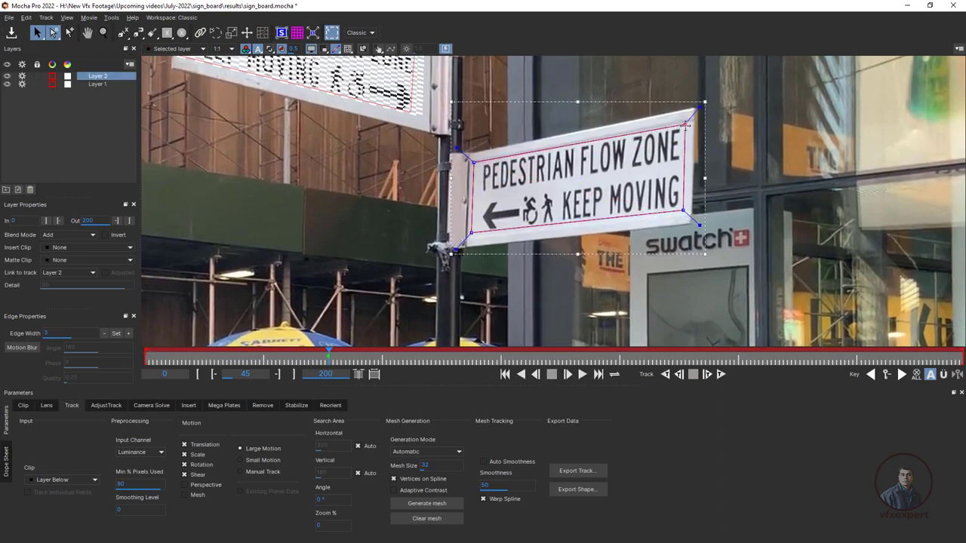
drag(681, 127, 683, 124)
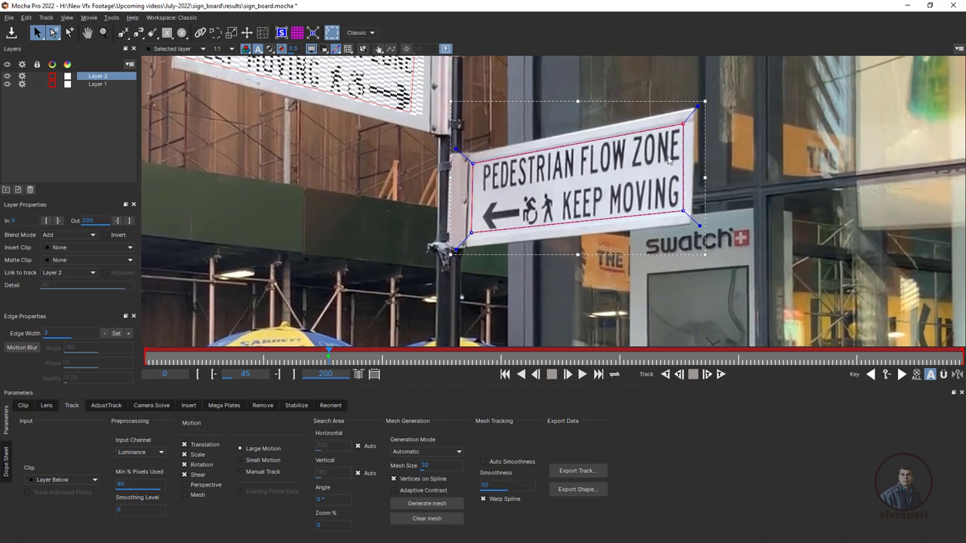
click(721, 374)
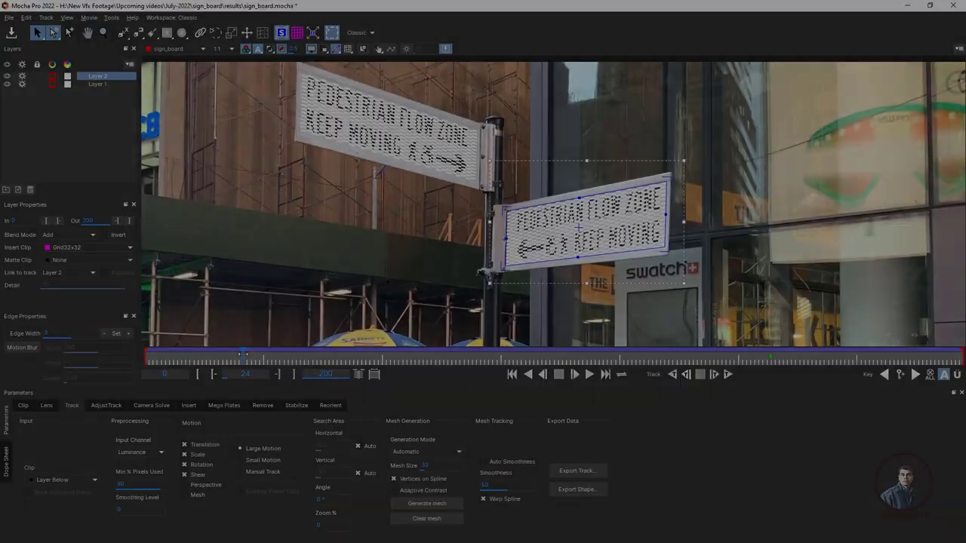
- Scrub the clip to frame 72 and check the grid inserts of Layer 1 and Layer 2 on both signs
drag(243, 355, 437, 363)
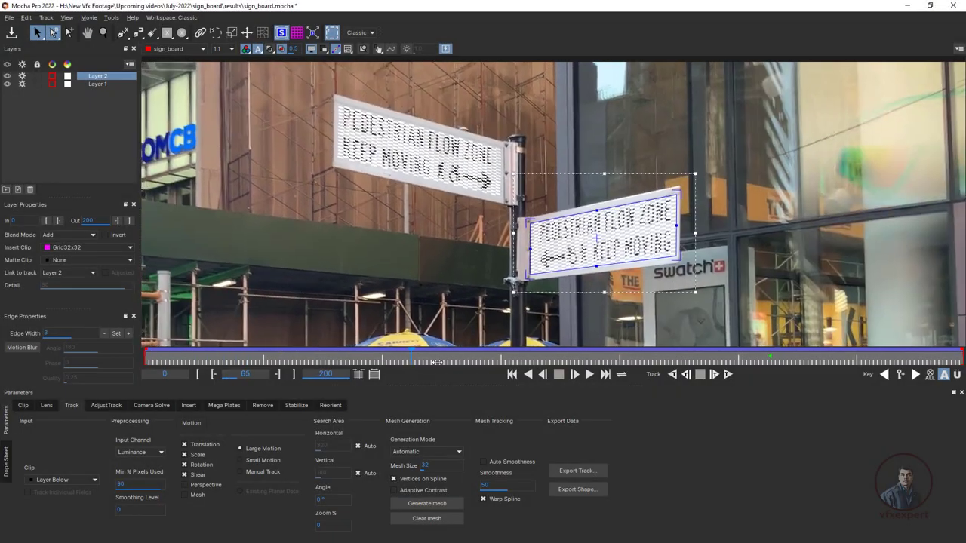
click(99, 84)
click(97, 76)
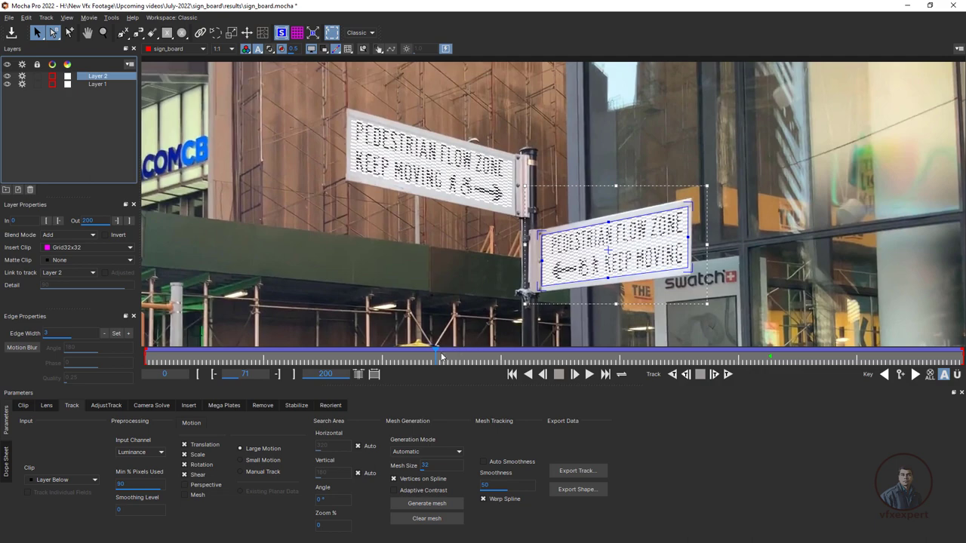
mouse_move(436, 355)
mouse_down()
mouse_move(165, 351)
mouse_move(440, 351)
mouse_up()
- Rename Layer 1 as board_01 and Layer 2 as board_02
click(97, 84)
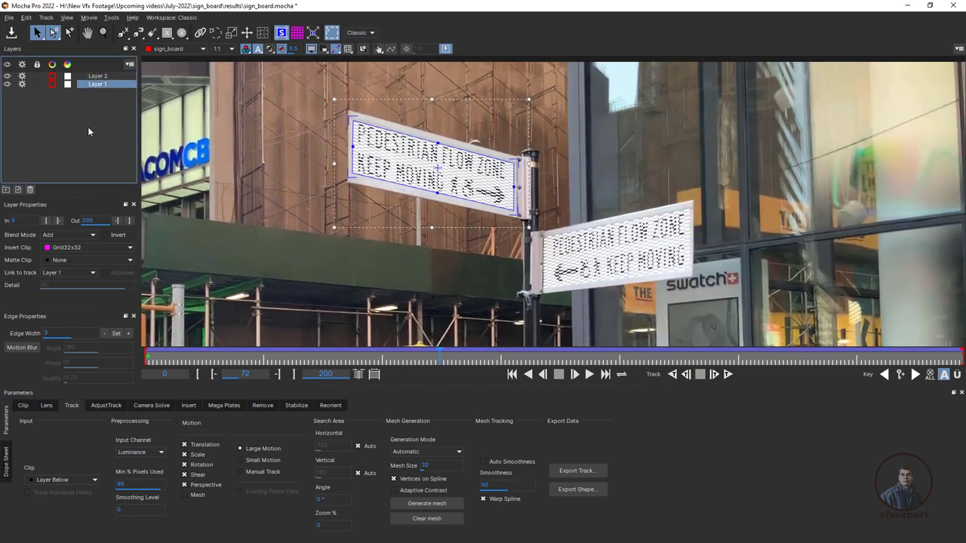
click(70, 135)
click(103, 84)
double_click(105, 85)
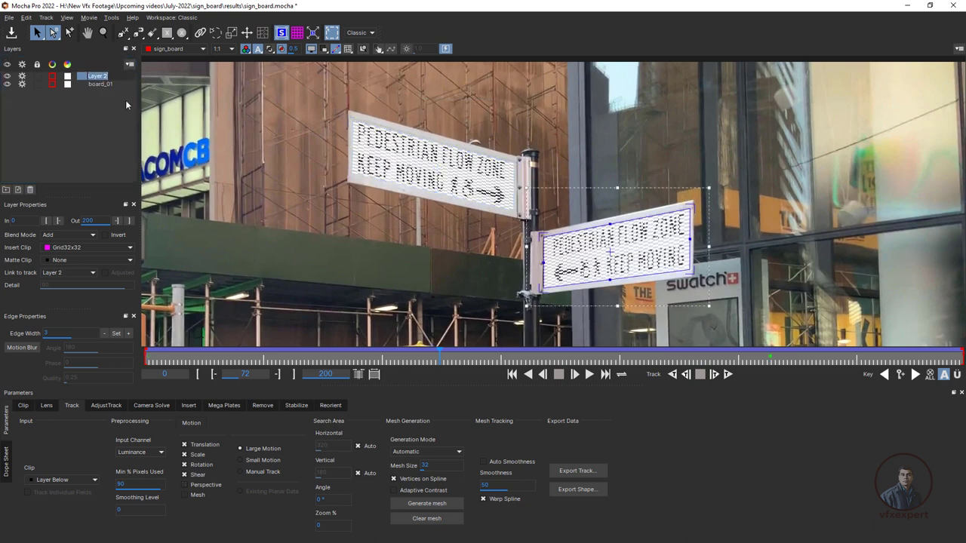
click(125, 99)
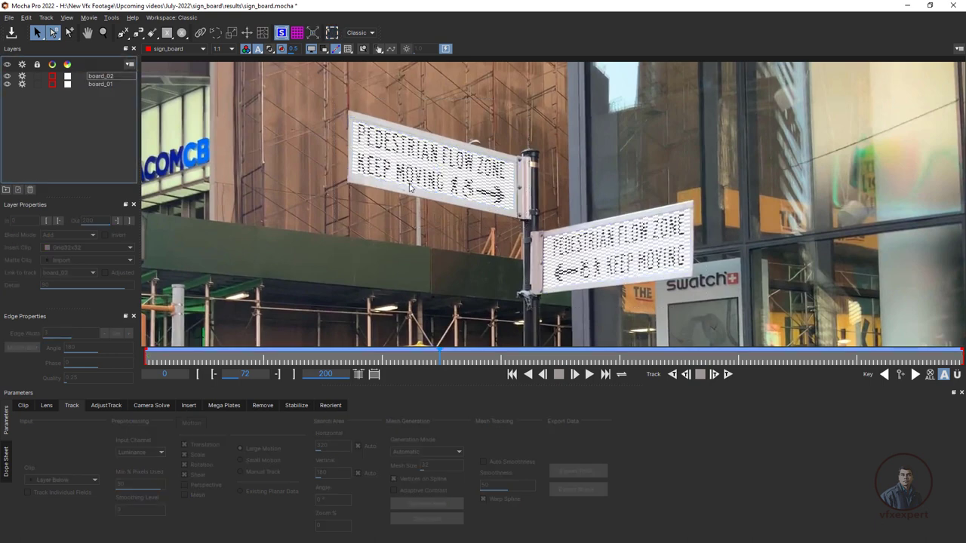
- Start exporting the board_01 layer's tracking data in the Nuke Corner Pin (*.nk) format
click(101, 85)
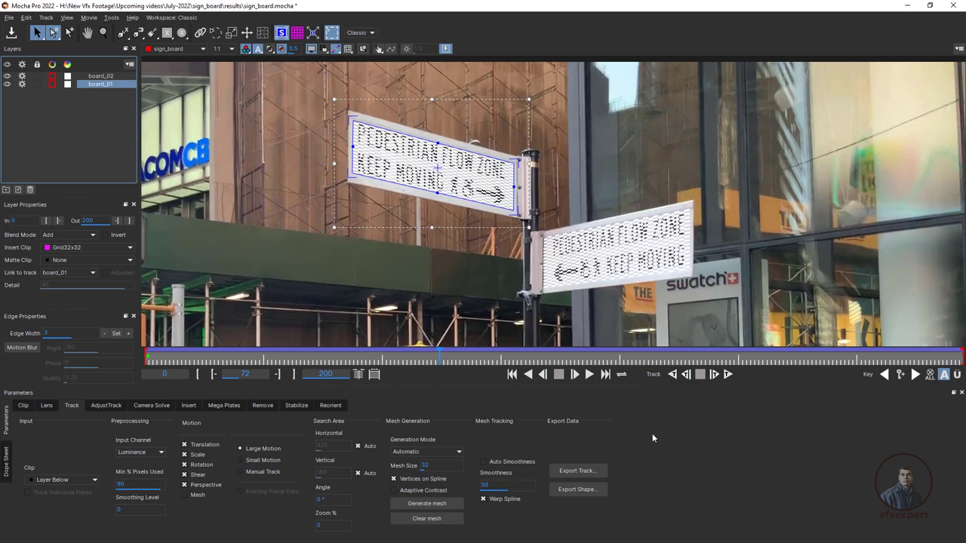
click(578, 473)
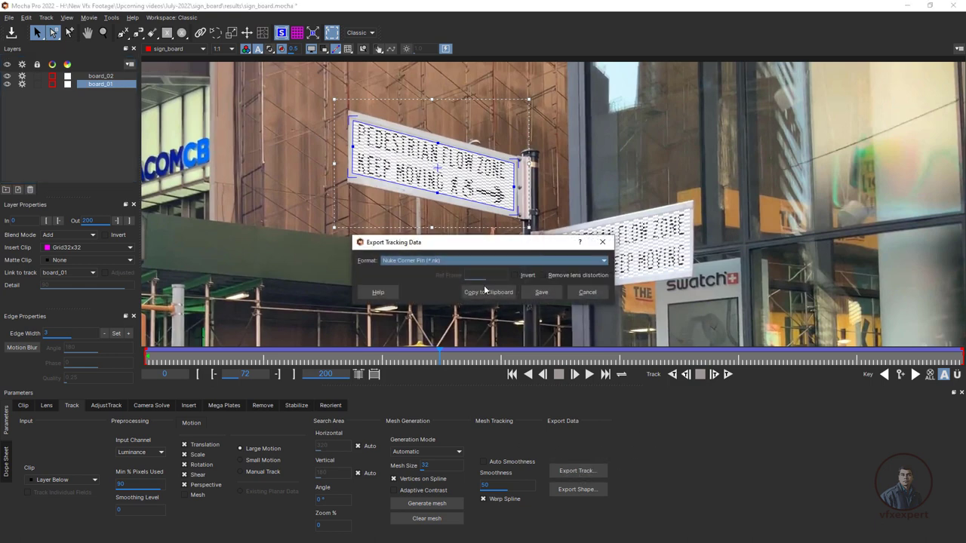
click(411, 261)
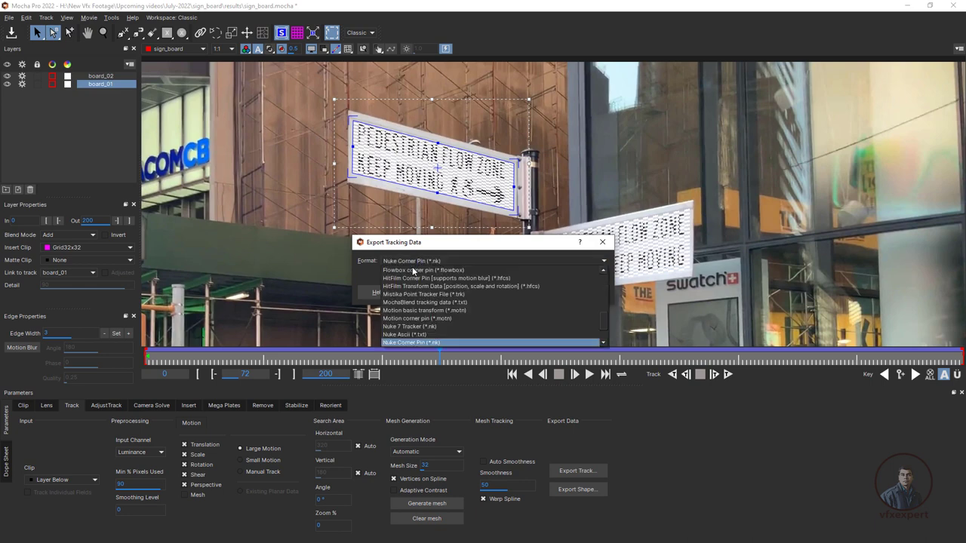
click(414, 341)
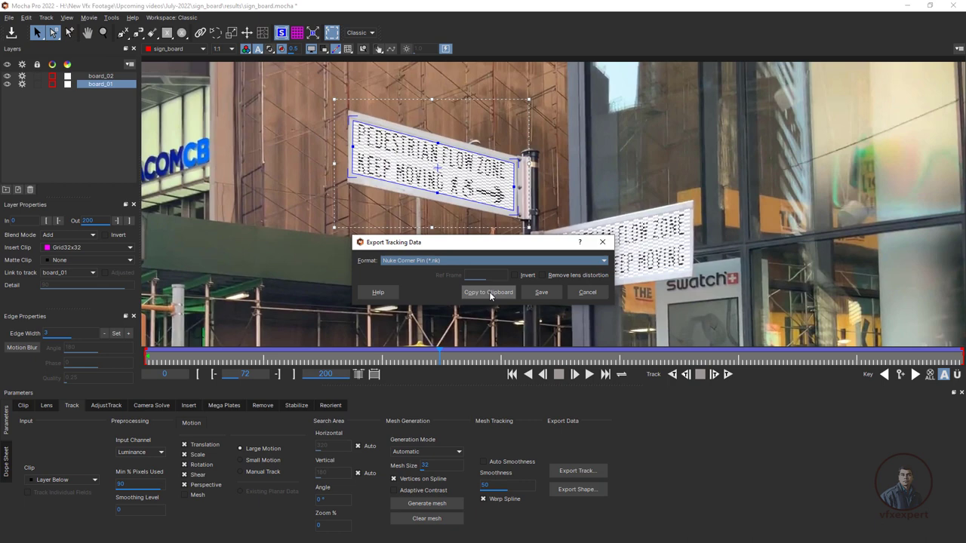
- Save the exported tracking data as sign_board on Local Disk (H:)
click(549, 294)
click(546, 294)
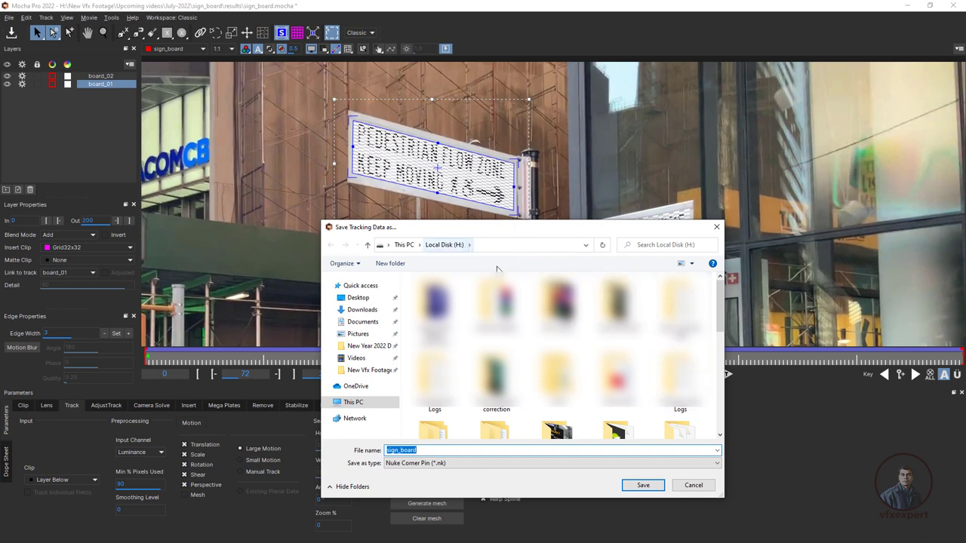
drag(720, 310, 726, 429)
click(430, 451)
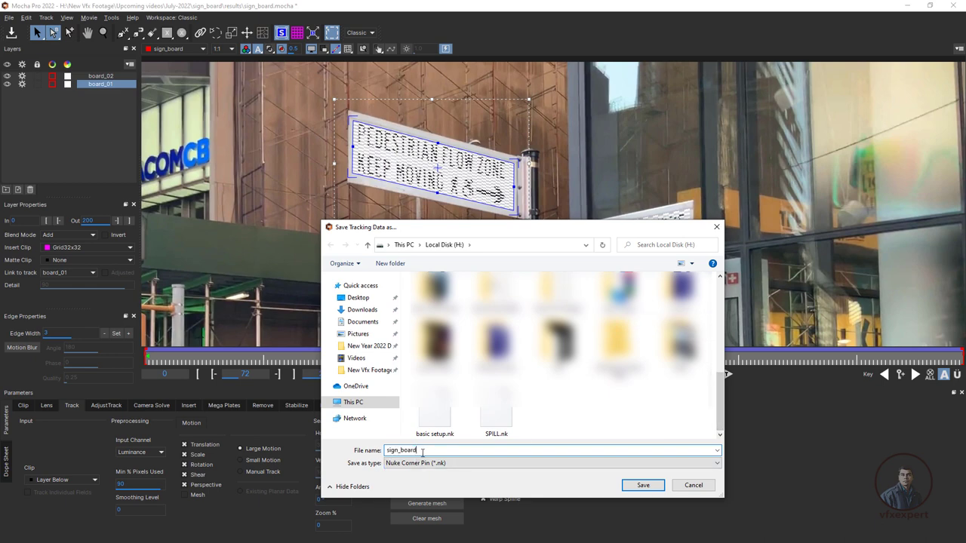
double_click(410, 451)
click(425, 451)
click(639, 487)
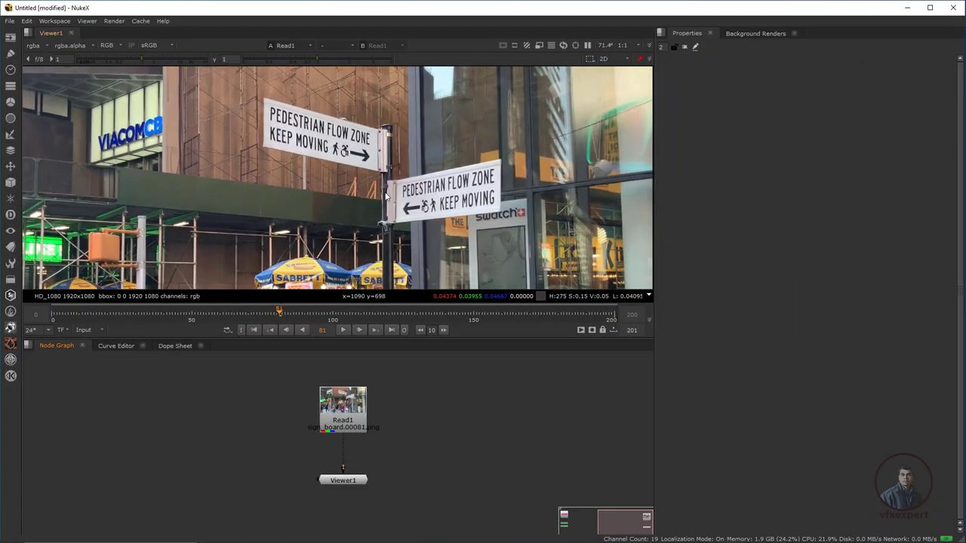
- Switch to NukeX, fit more of the sign_board footage in view, and scrub it to frame 103
scroll(385, 196, down, 2)
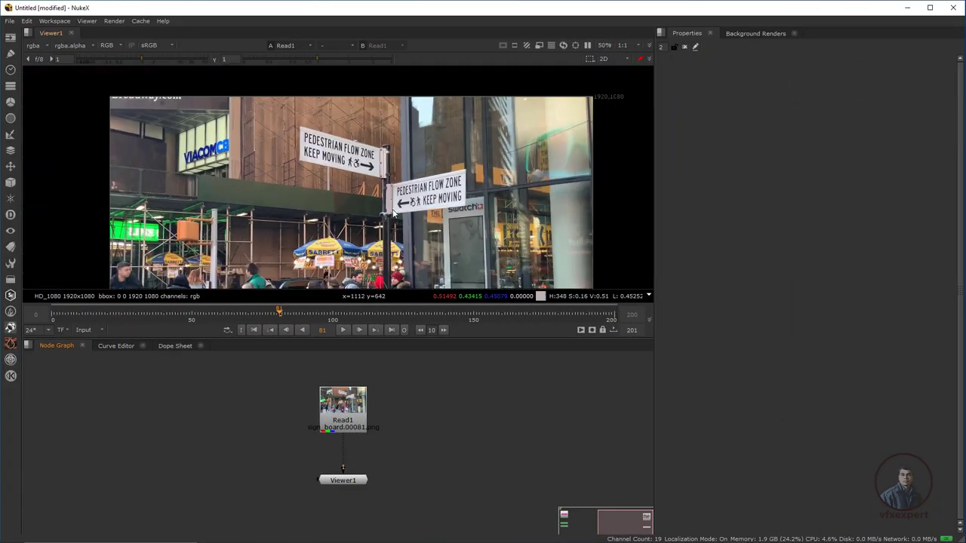
drag(385, 196, 367, 181)
drag(185, 320, 341, 305)
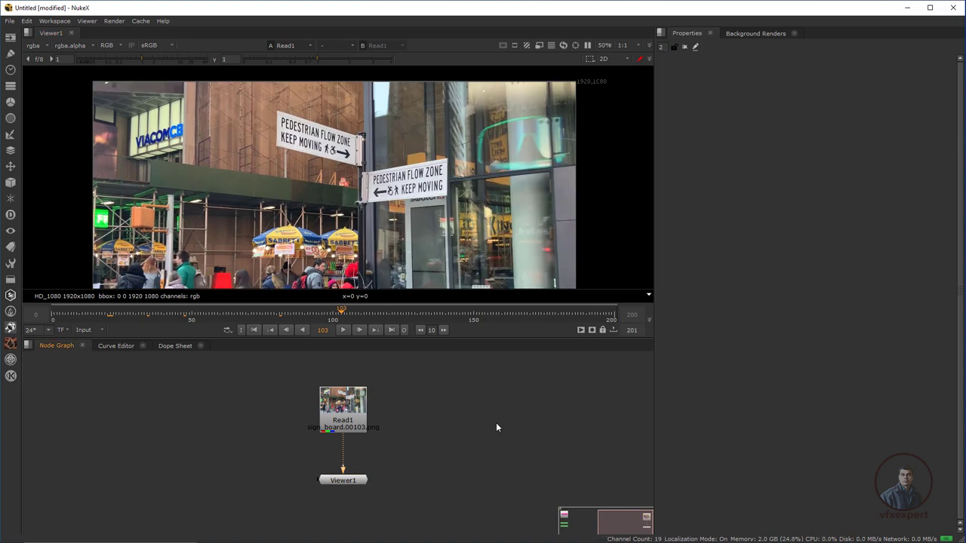
- Import sign_board.nk from Local Disk (H:) into the node graph beside Read1, and put File Explorer away
key(super+e)
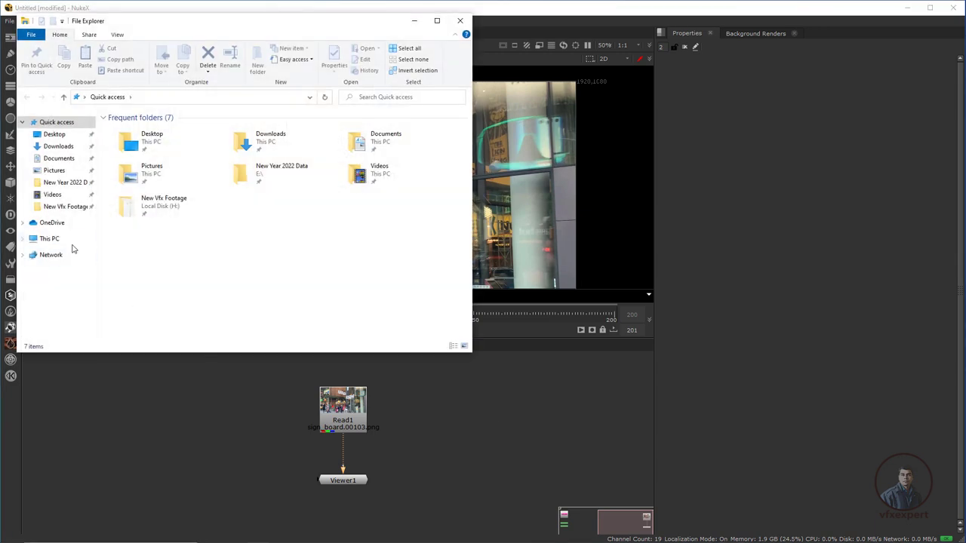
click(68, 239)
double_click(174, 324)
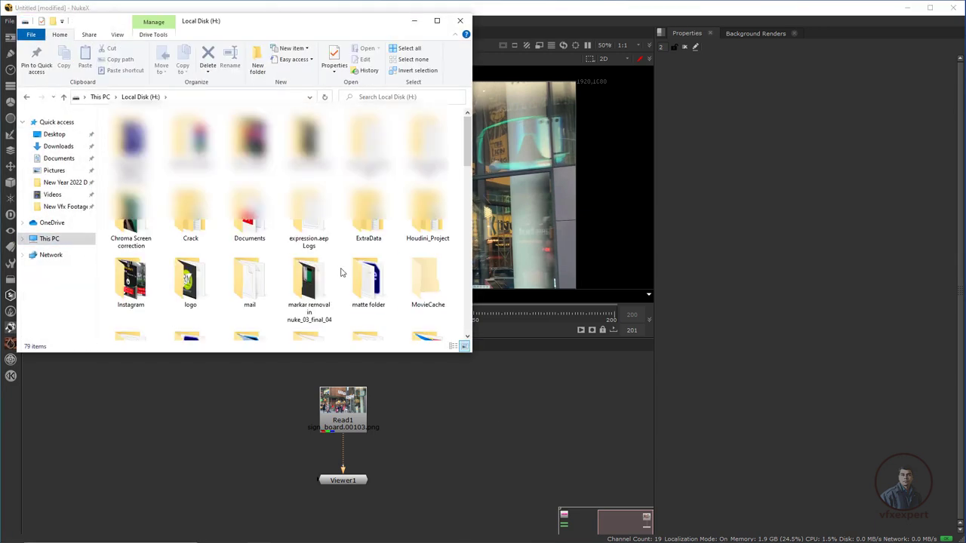
scroll(377, 280, down, 10)
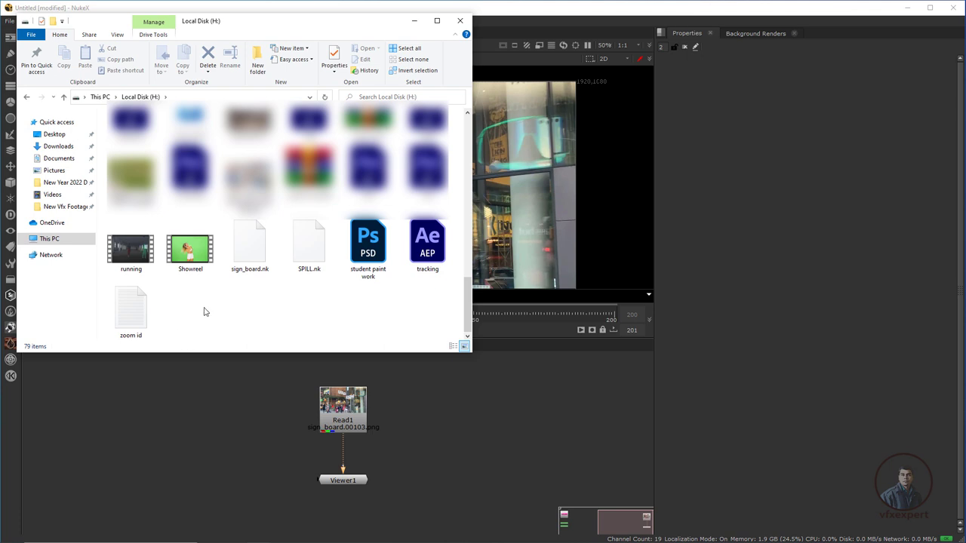
click(273, 255)
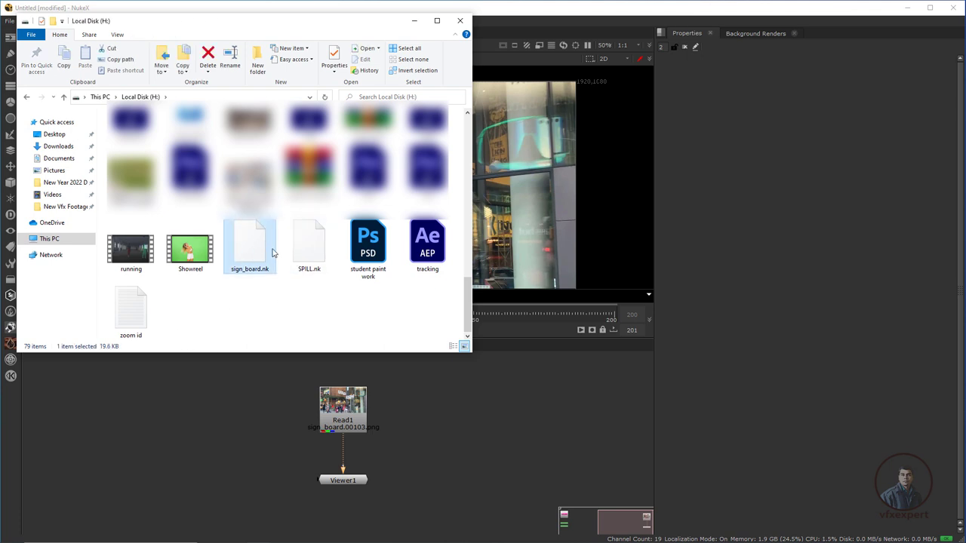
drag(256, 250, 467, 424)
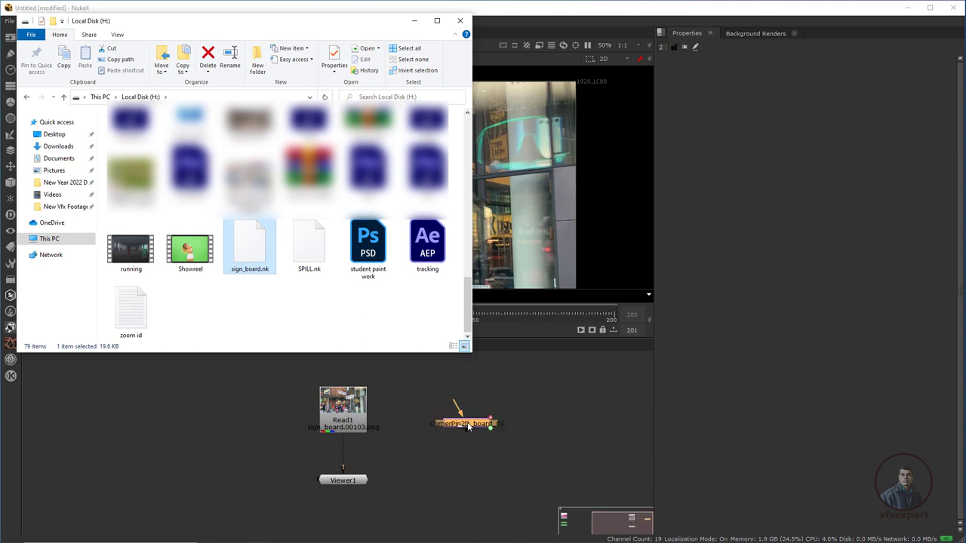
click(414, 21)
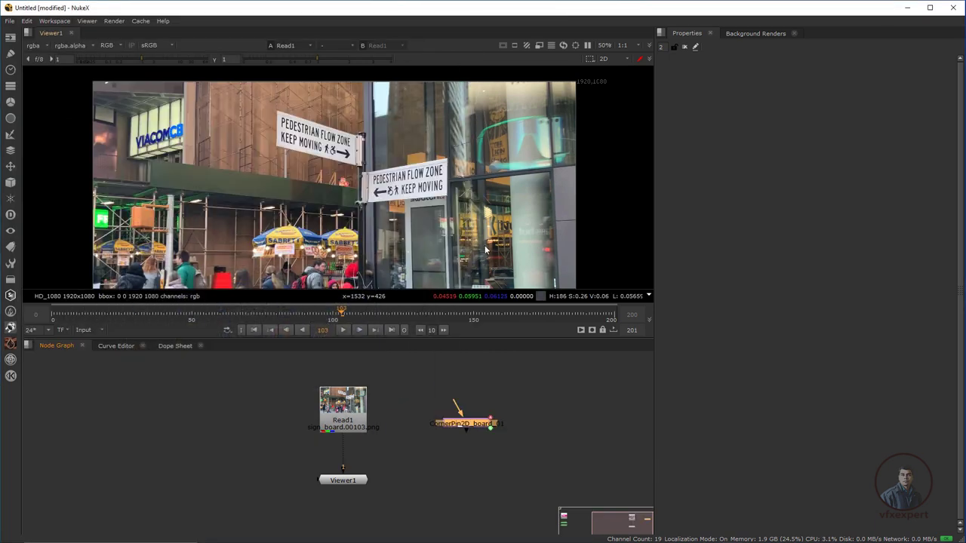
- Open the imported corner pin node's properties and check its tracked corners against the upper sign back to frame 37
double_click(474, 427)
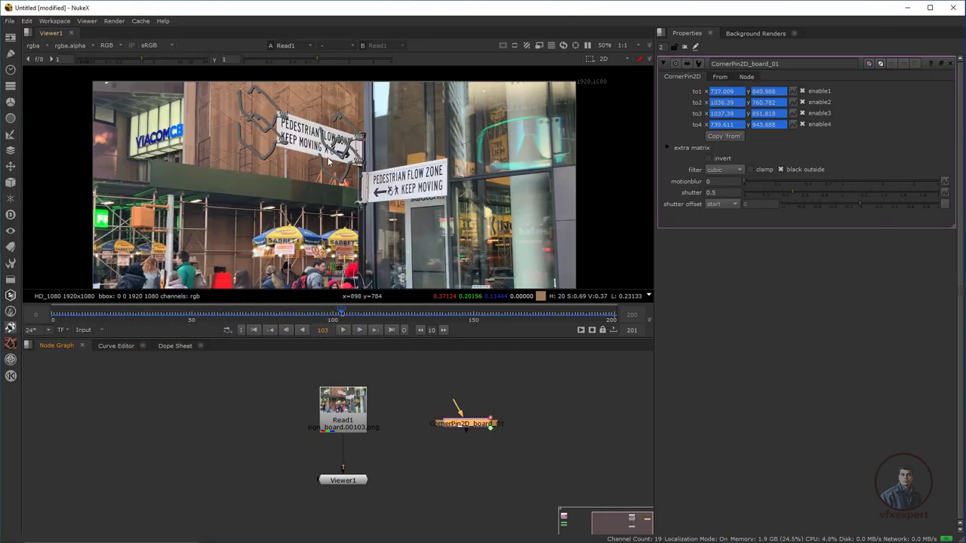
scroll(336, 120, up, 2)
drag(302, 318, 156, 306)
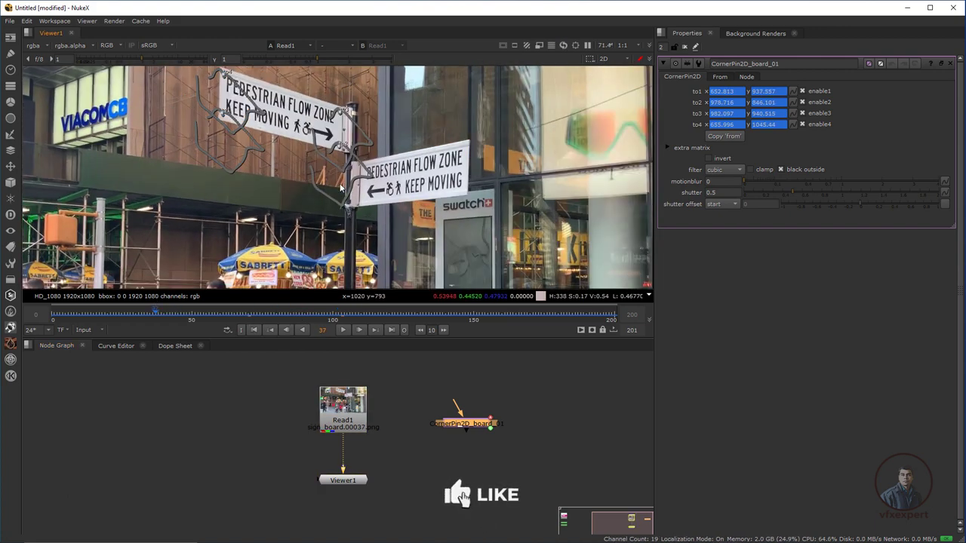
- Copy board_01's tracking data from Mocha Pro to the clipboard as a Nuke Corner Pin and paste it into NukeX's node graph beside Read1
drag(435, 226, 490, 247)
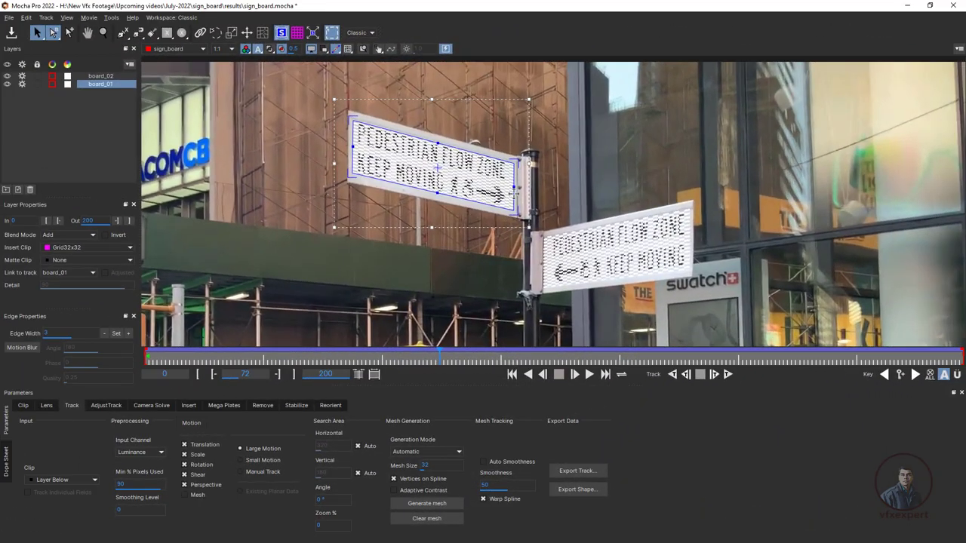
click(577, 471)
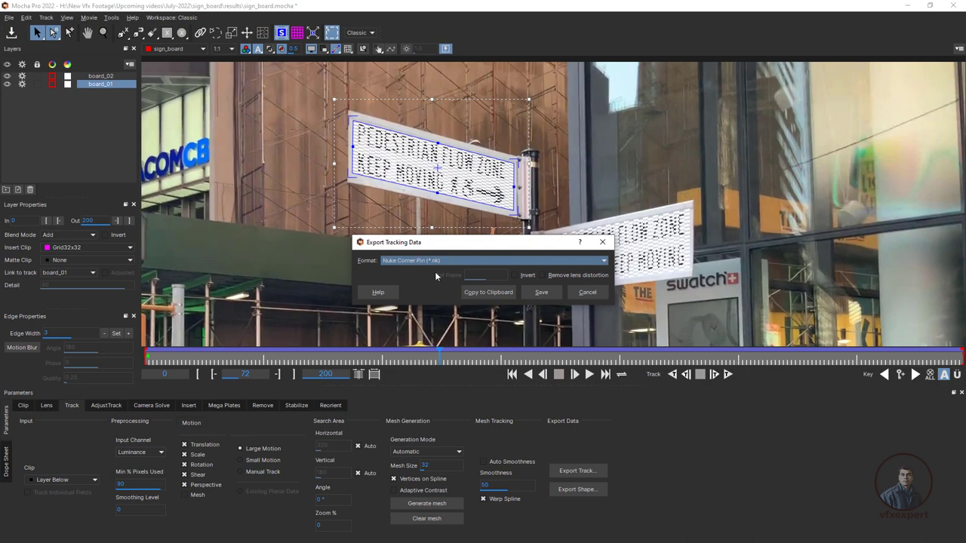
click(499, 290)
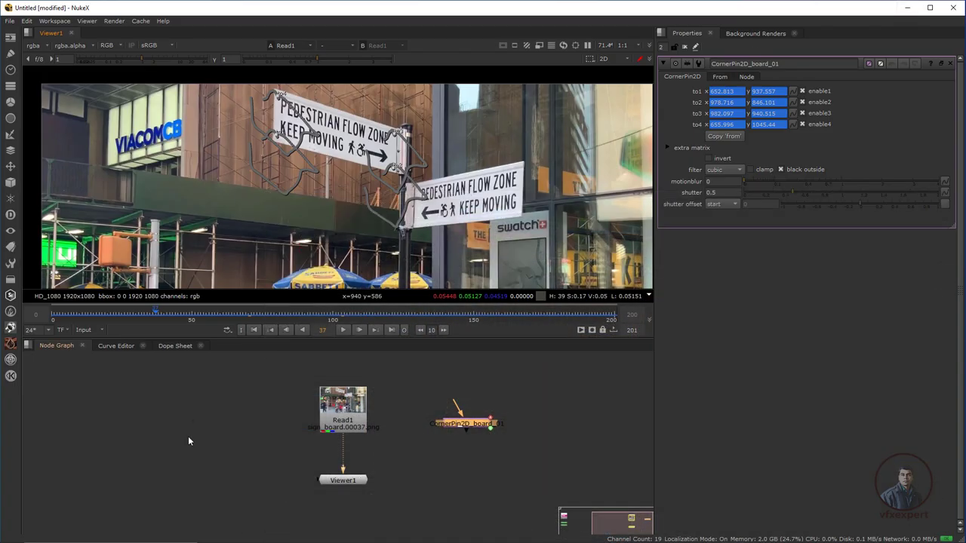
click(194, 415)
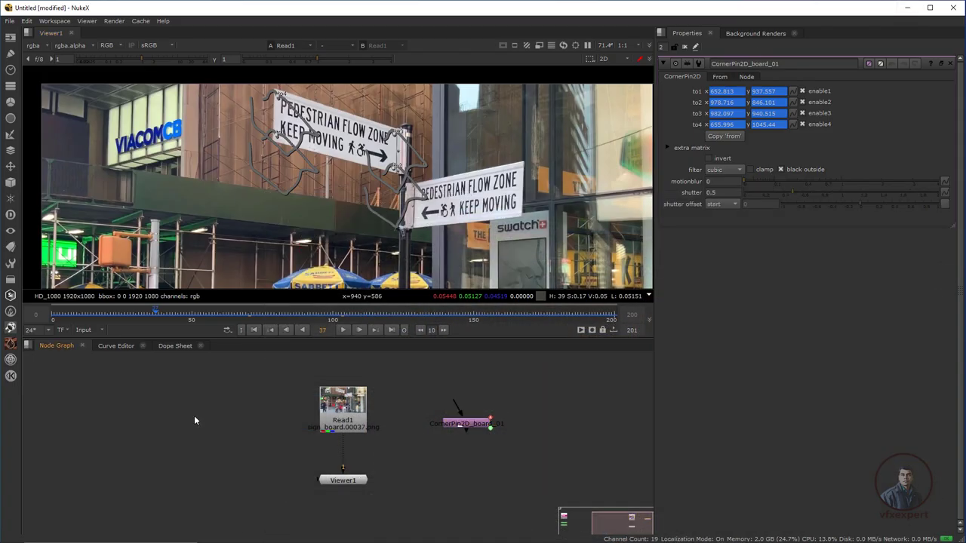
key(ctrl+v)
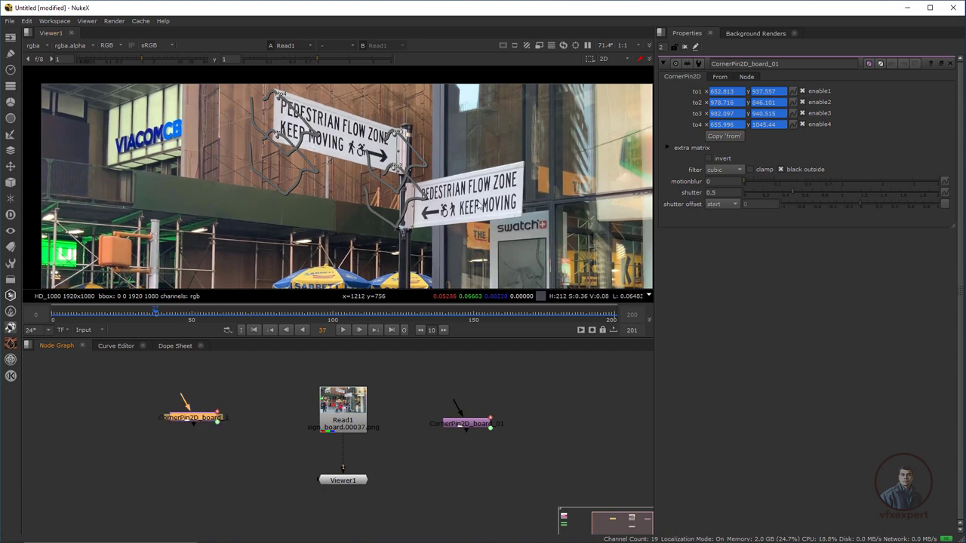
- Replace the open properties with those of the pasted CornerPin2D_board_1 node and check its tracked corners against the upper sign across several frames
click(663, 64)
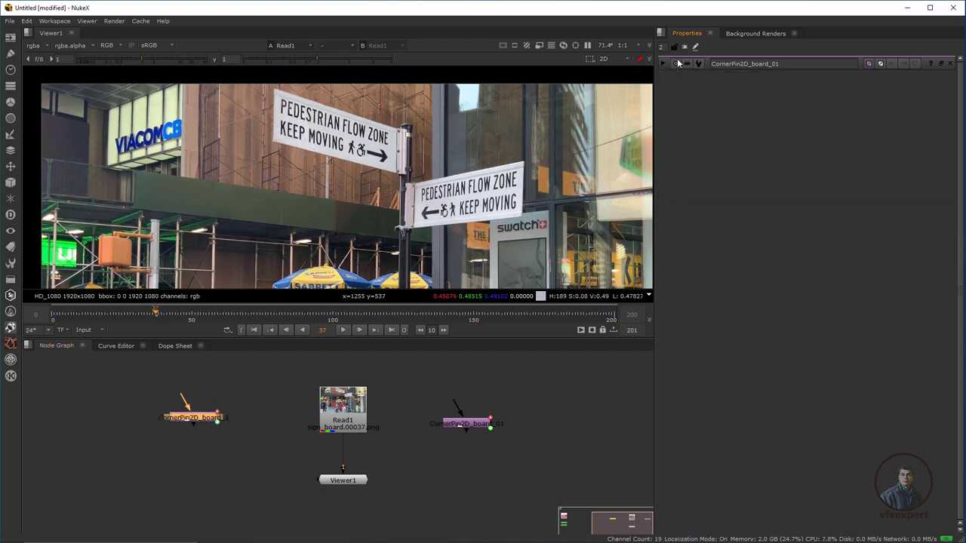
click(685, 47)
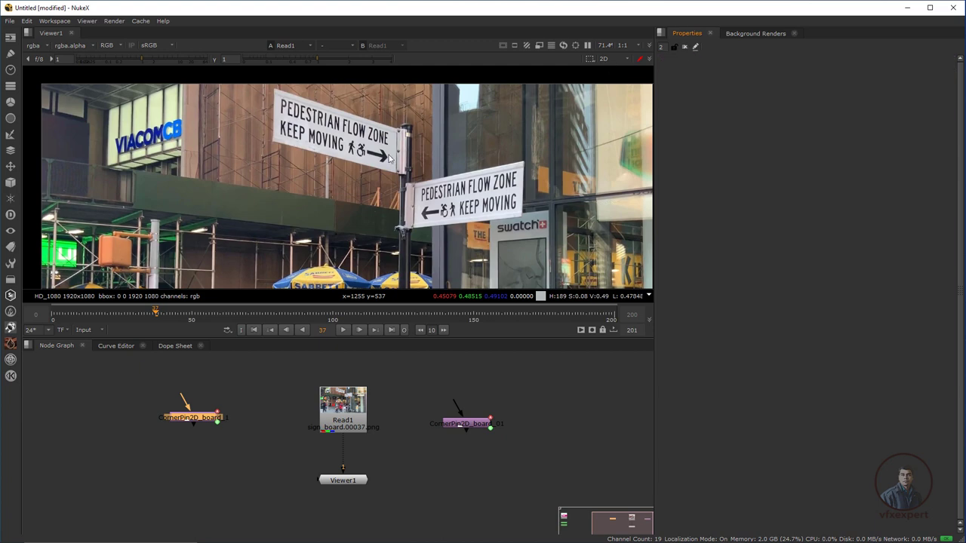
double_click(205, 420)
click(224, 317)
drag(225, 317, 317, 315)
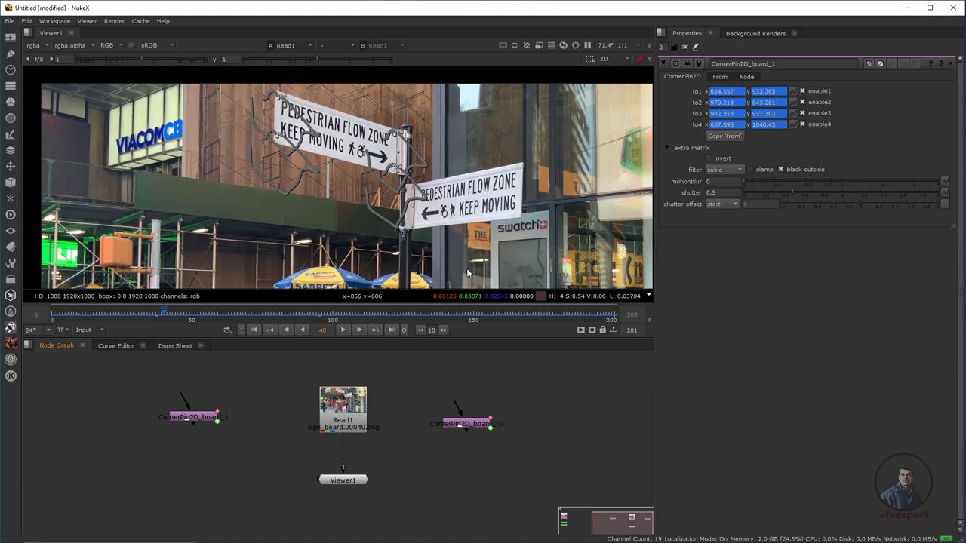
- Replace the file-imported CornerPin2D_board_01 node with board_02's corner pin, and line it up below CornerPin2D_board_1
drag(527, 384, 425, 458)
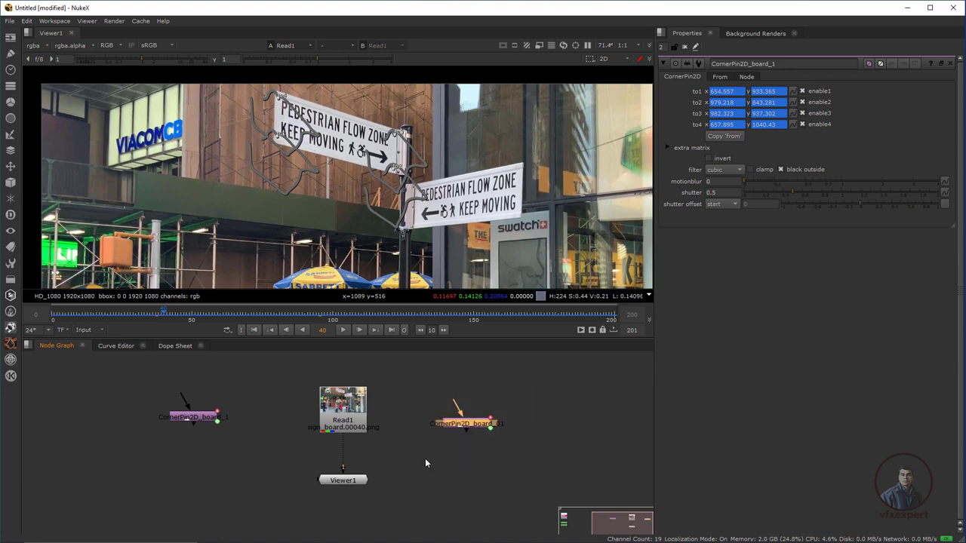
key(Delete)
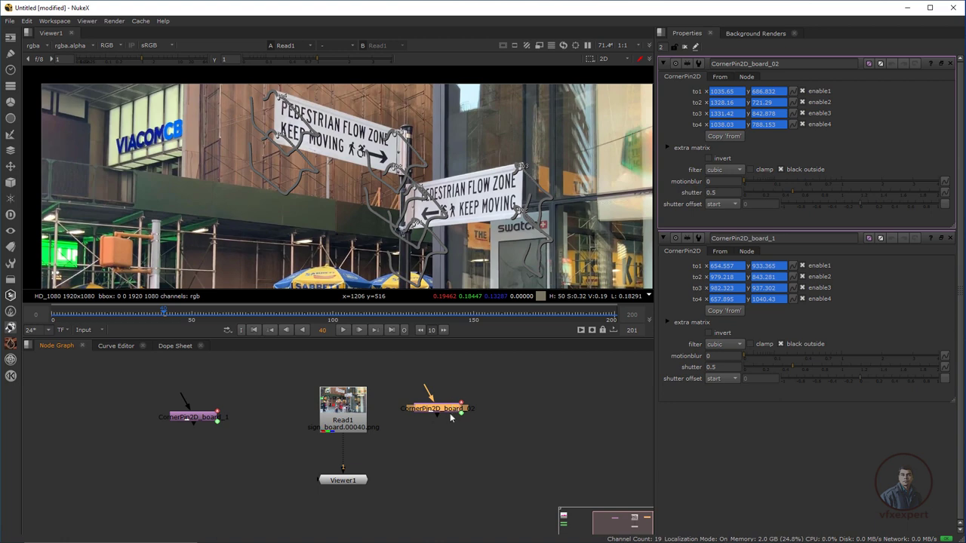
drag(445, 413, 200, 495)
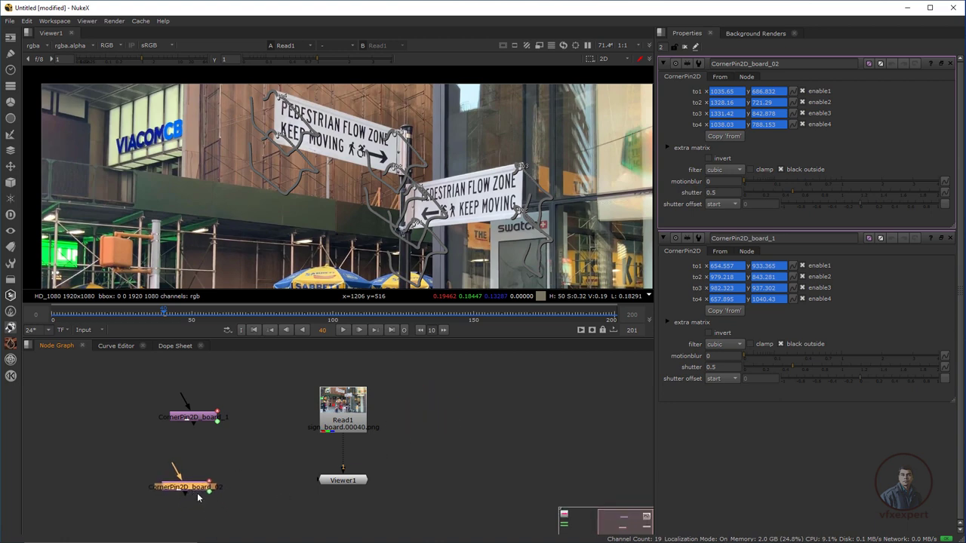
scroll(202, 495, up, 3)
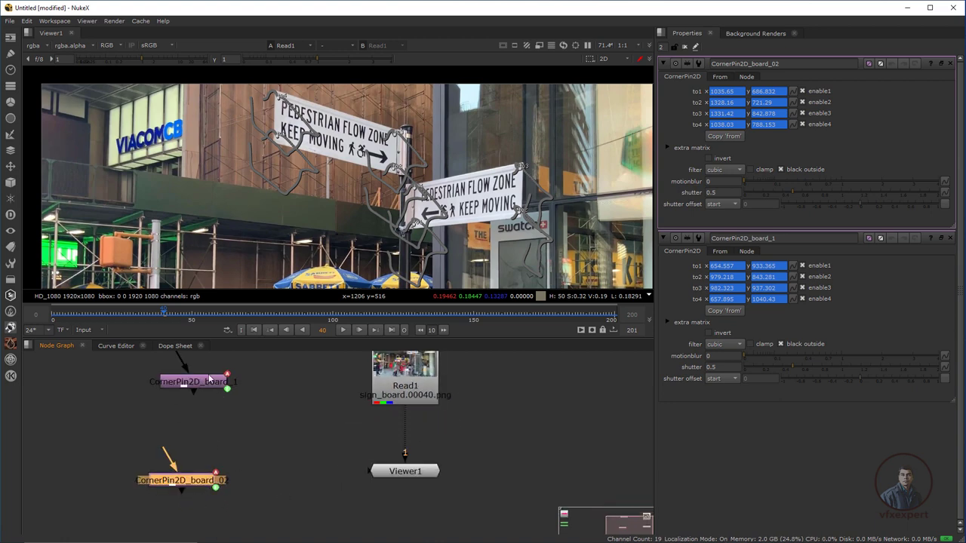
drag(209, 379, 198, 383)
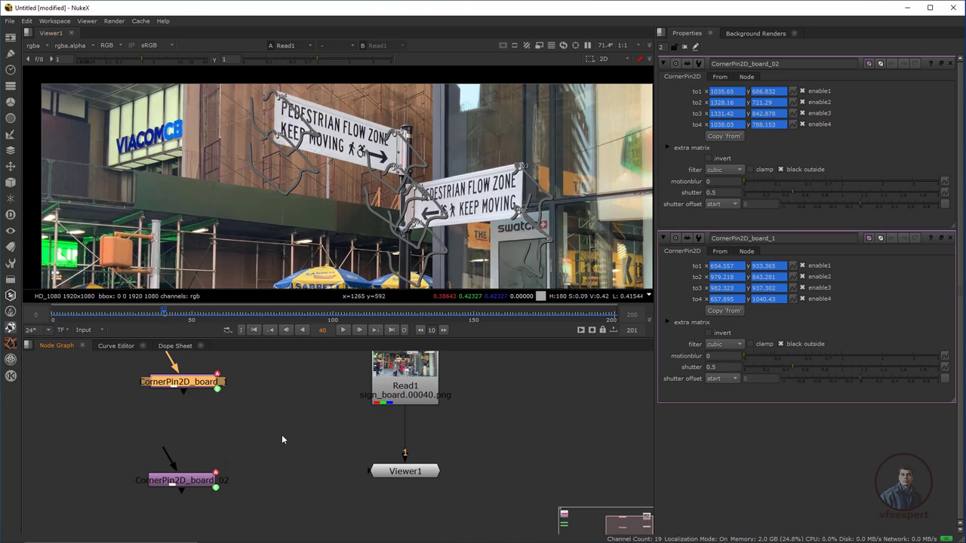
- Close all open node properties and save the script as mochatonuke in the July-2022/nuke_scripts folder
scroll(420, 216, down, 1)
drag(420, 216, 389, 199)
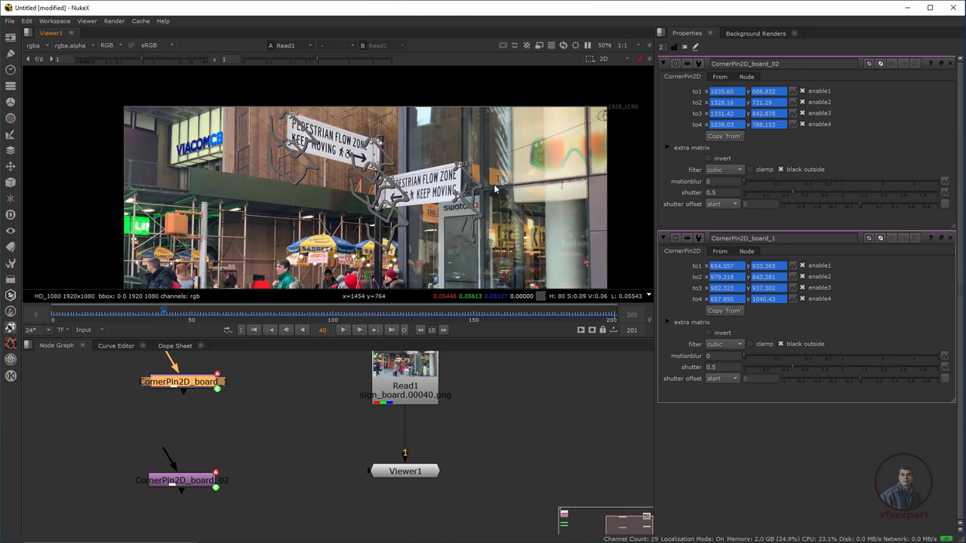
click(685, 47)
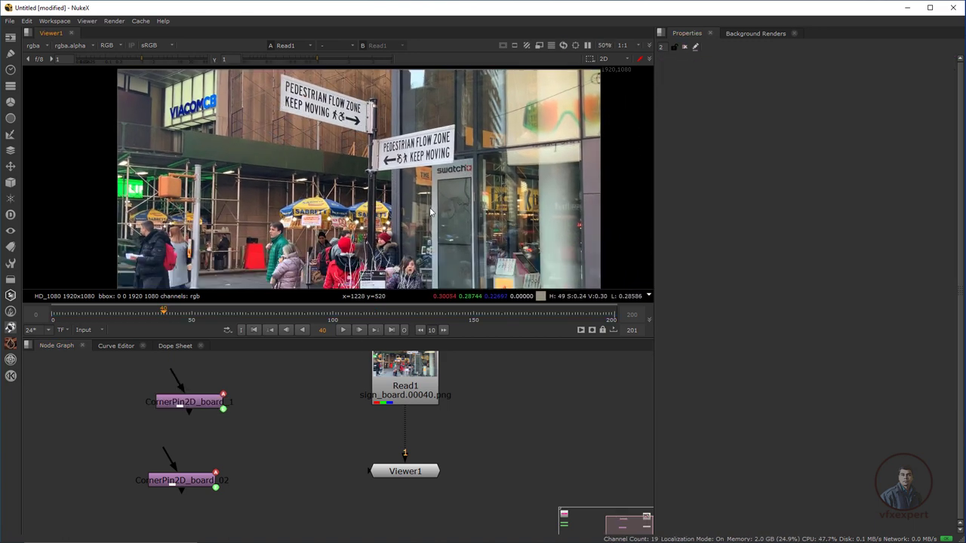
click(10, 20)
click(38, 75)
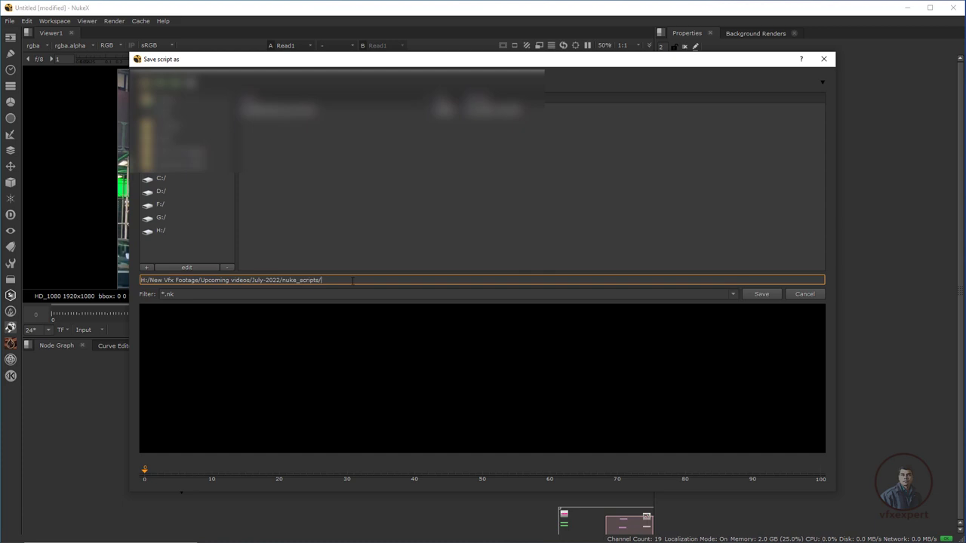
click(763, 296)
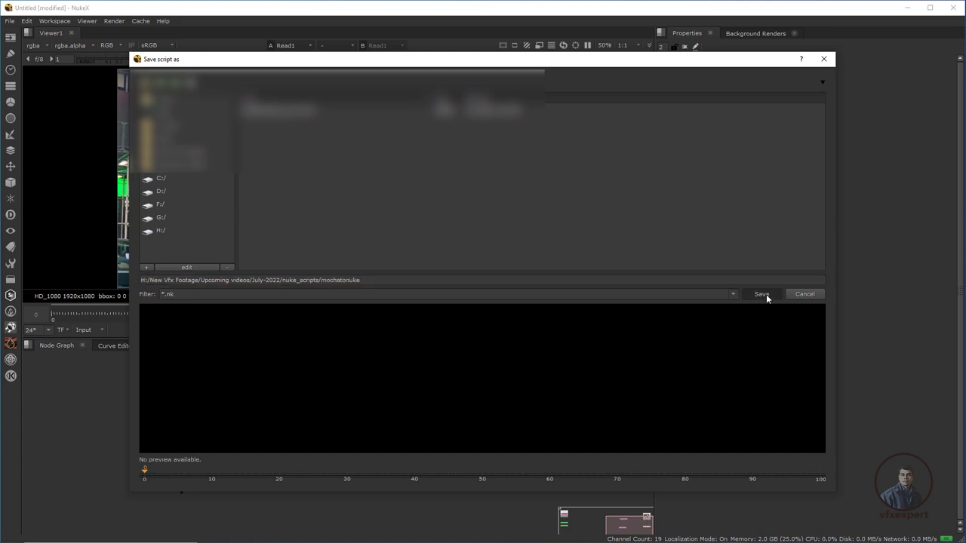
- Go to frame 53 and add a FrameHold node below Read1 with its first frame set to 53
scroll(338, 124, up, 5)
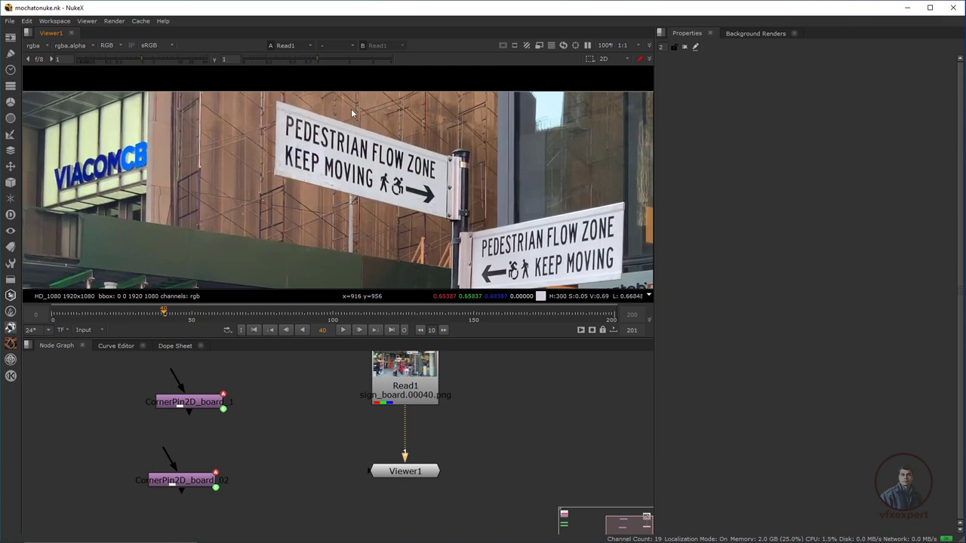
drag(279, 114, 451, 201)
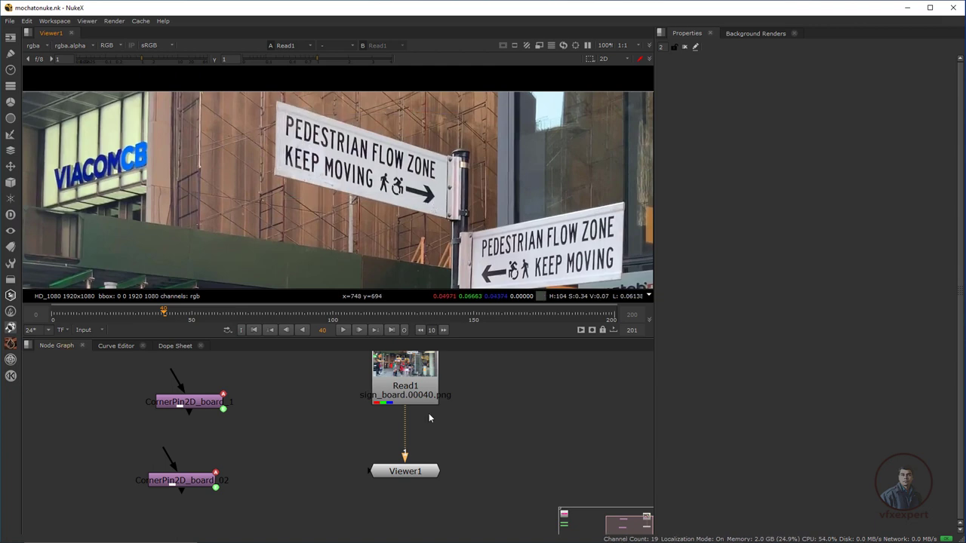
scroll(398, 172, down, 2)
scroll(398, 172, up, 1)
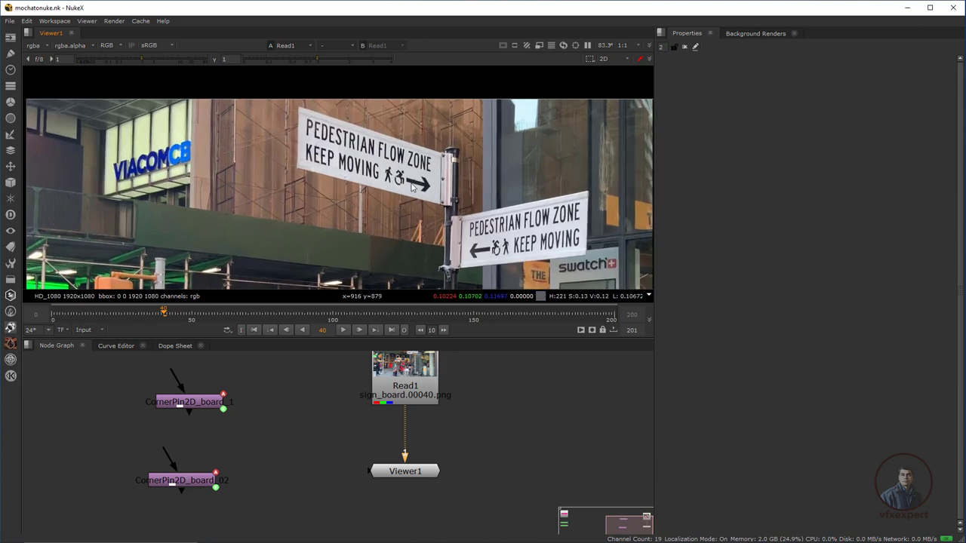
drag(327, 412, 320, 444)
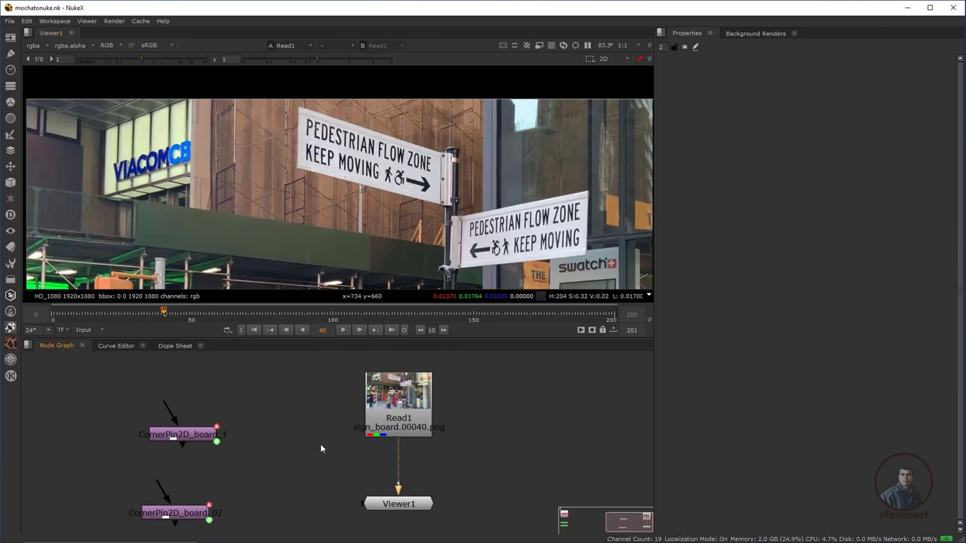
scroll(293, 289, down, 1)
drag(224, 314, 205, 313)
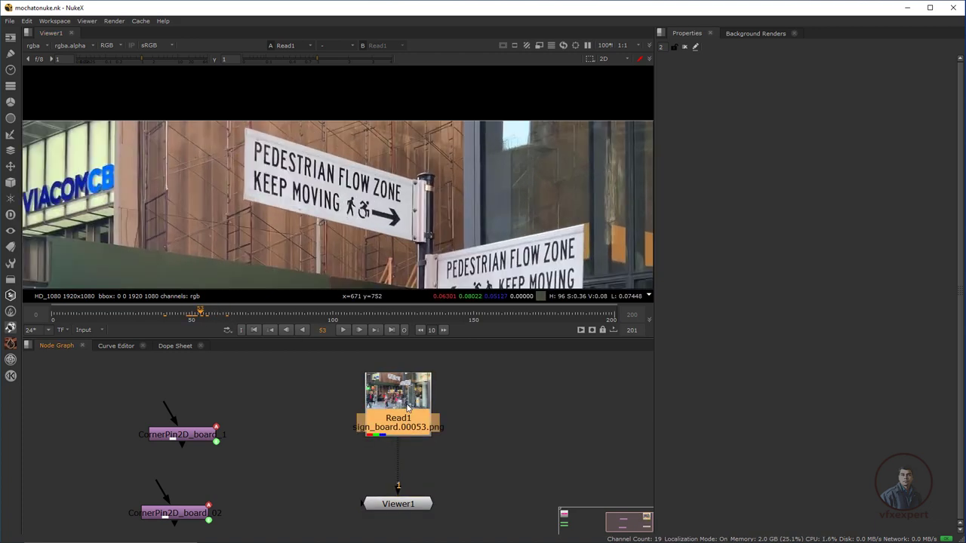
key(Tab)
text(frame)
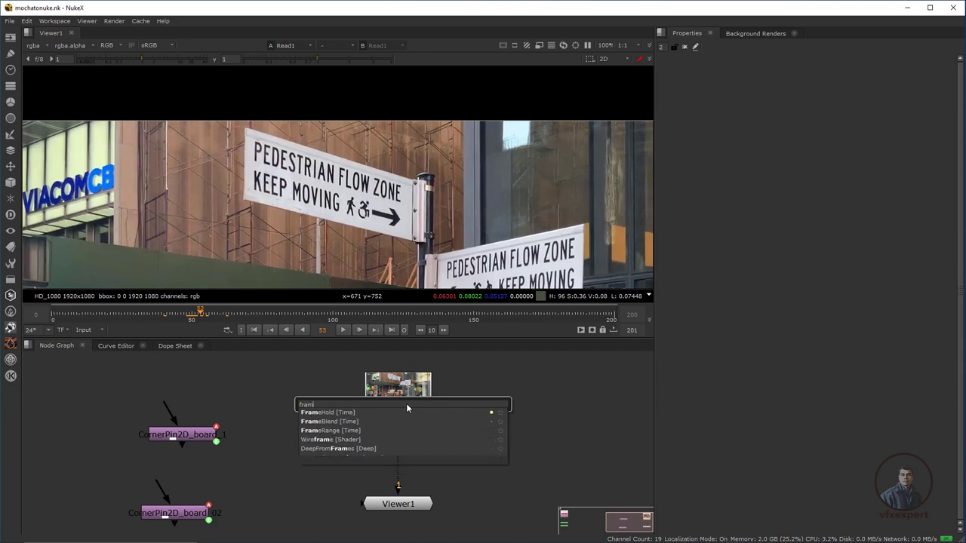
key(Return)
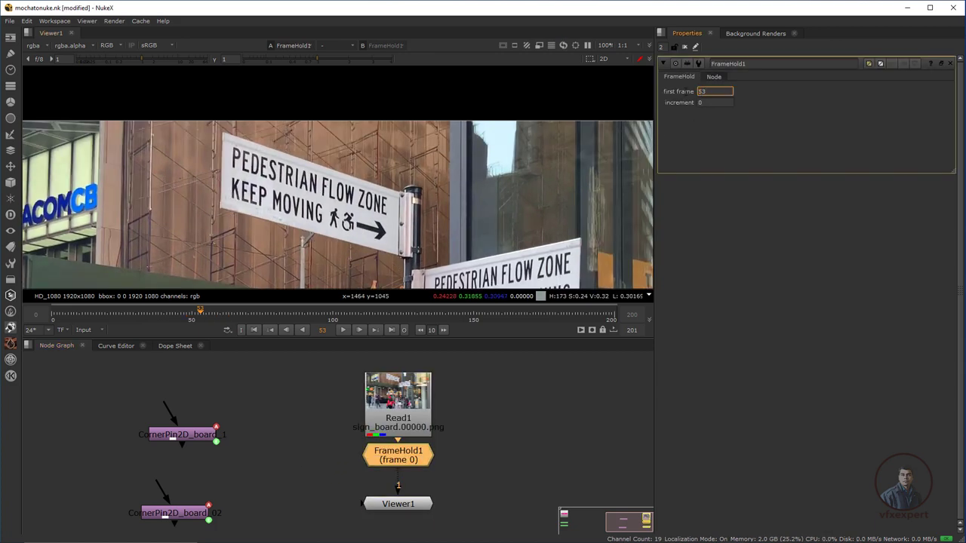
key(Return)
click(499, 458)
- Add a RotoPaint node between FrameHold1 and Viewer1 and choose its Clone tool for the upper sign
scroll(408, 463, down, 2)
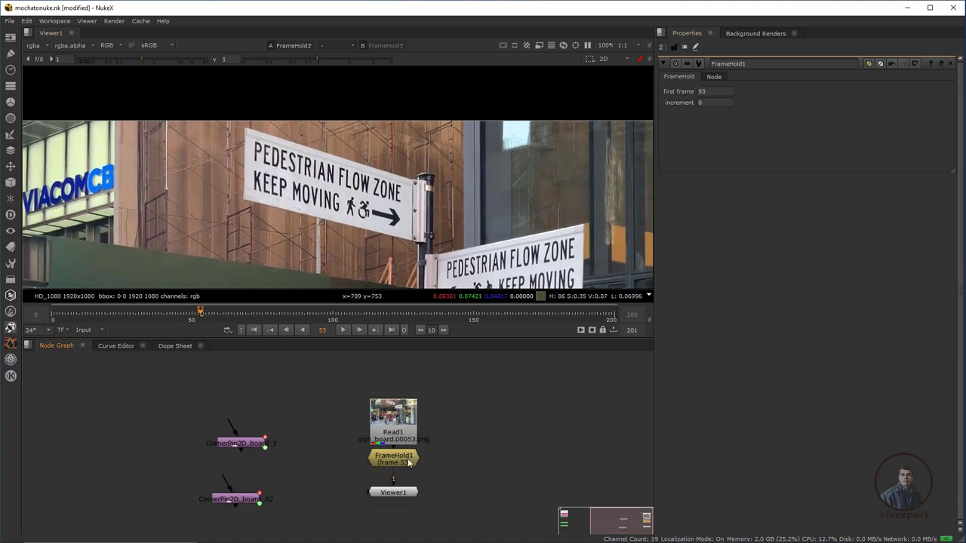
drag(395, 491, 357, 465)
scroll(389, 460, up, 2)
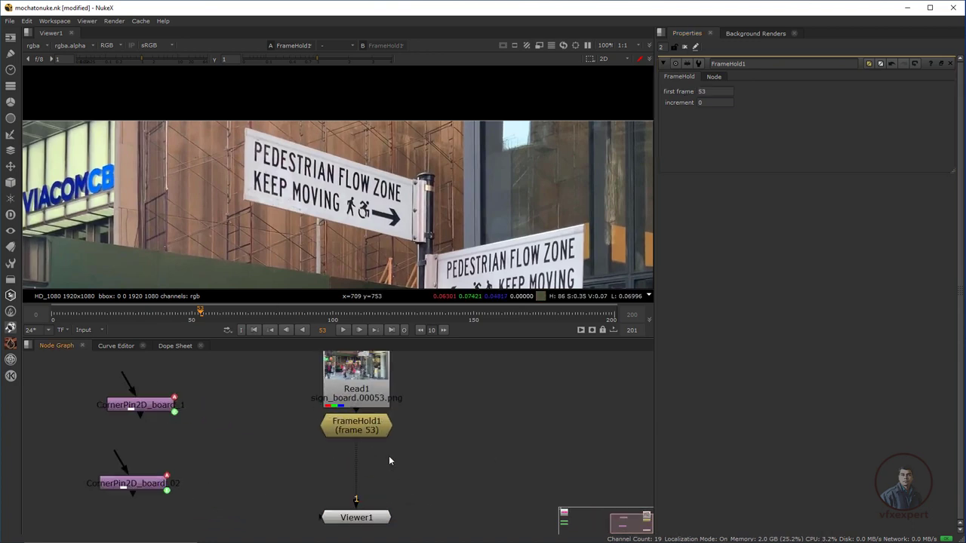
key(p)
drag(386, 466, 357, 473)
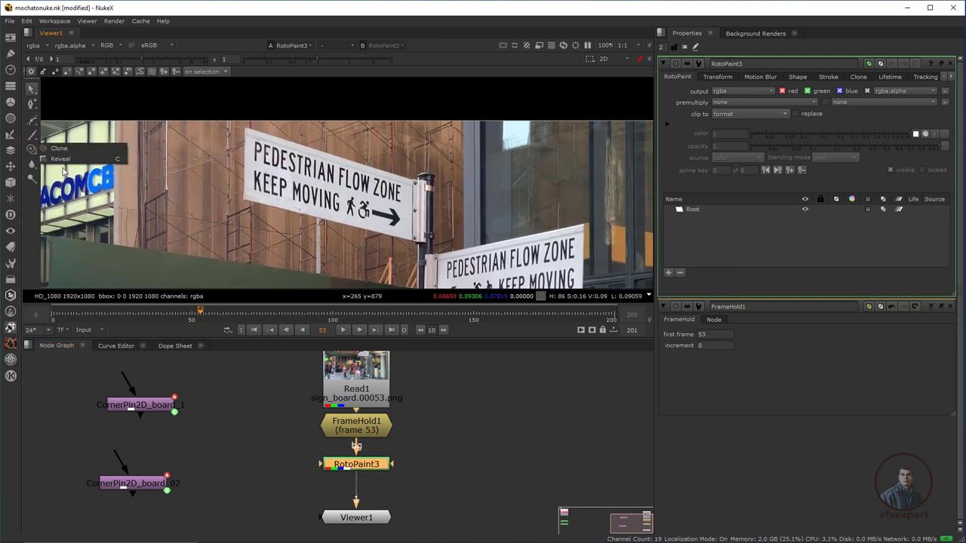
click(32, 150)
scroll(362, 217, up, 6)
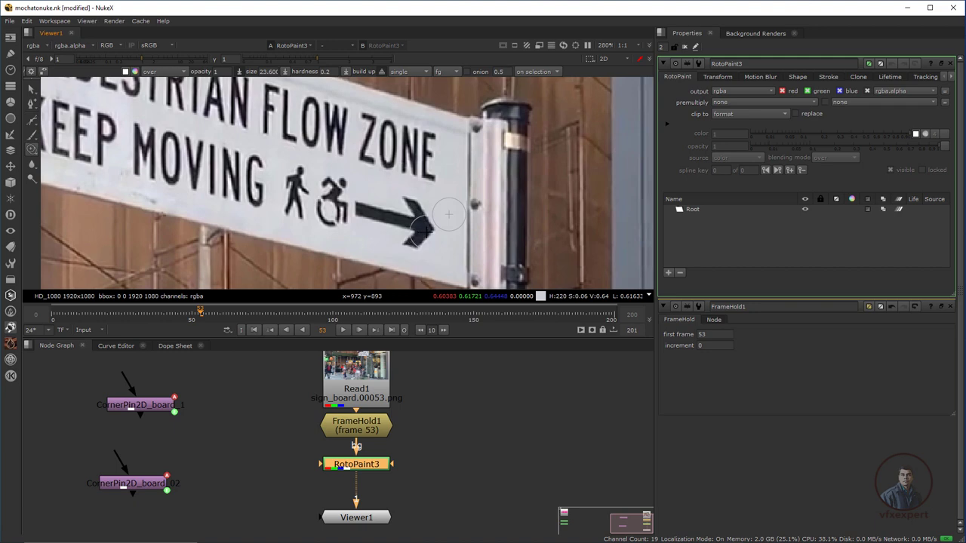
- Clone clean white sign surface over the black arrow on the upper pedestrian sign until the arrow is painted out
click(426, 220)
click(425, 216)
click(419, 214)
click(412, 203)
ctrl+click(445, 224)
click(425, 230)
click(414, 239)
click(406, 220)
click(391, 217)
click(366, 211)
click(389, 219)
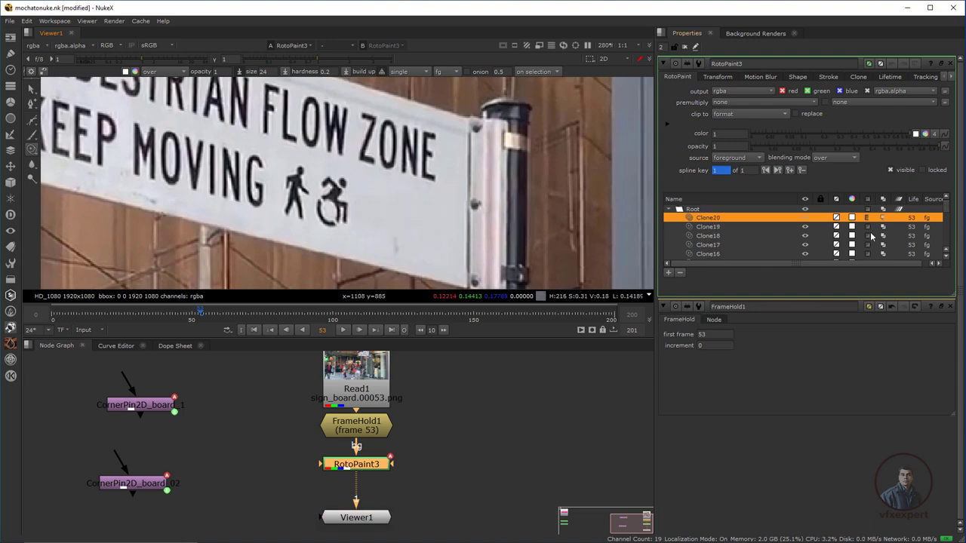
- Select all clone strokes from Clone20 to Clone1 and set their lifetime type to all frames
drag(947, 215, 948, 242)
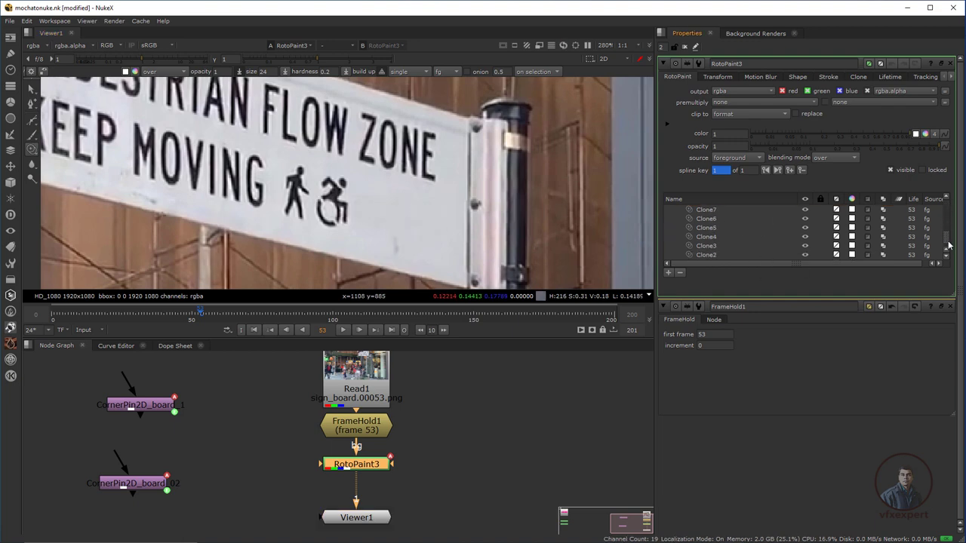
shift+click(716, 254)
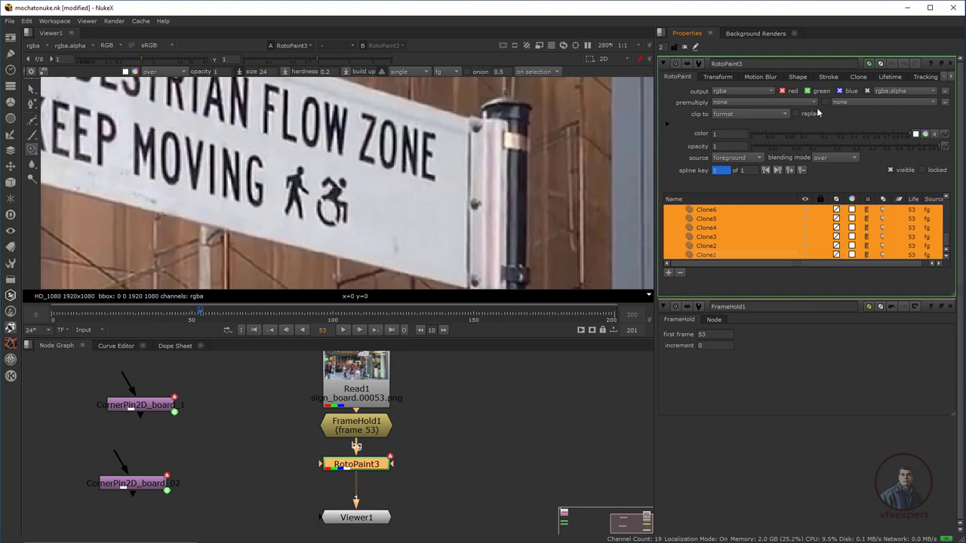
click(890, 77)
click(732, 91)
click(724, 74)
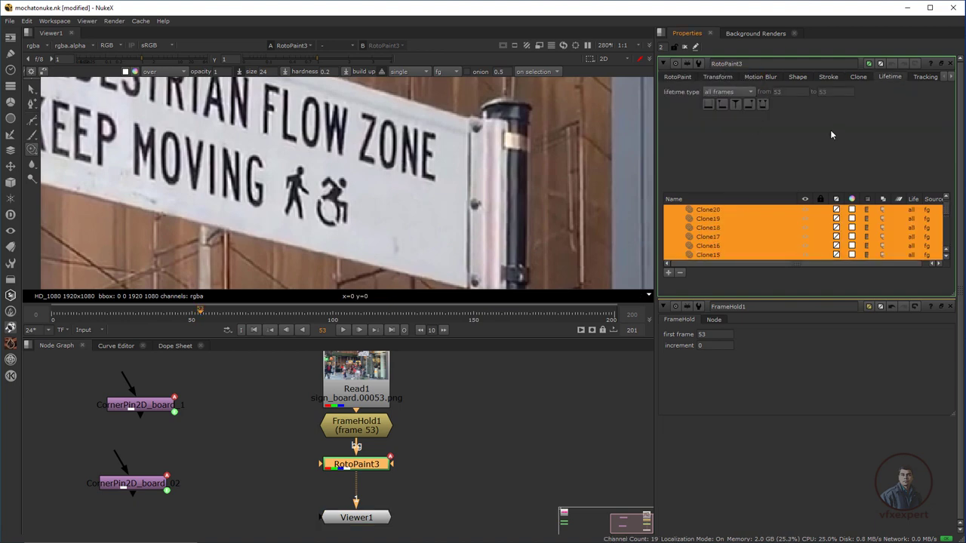
- Delete RotoPaint3 and connect the prepared RotoPaint1 and RotoPaint2 nodes between FrameHold1 and Viewer1
scroll(417, 220, down, 3)
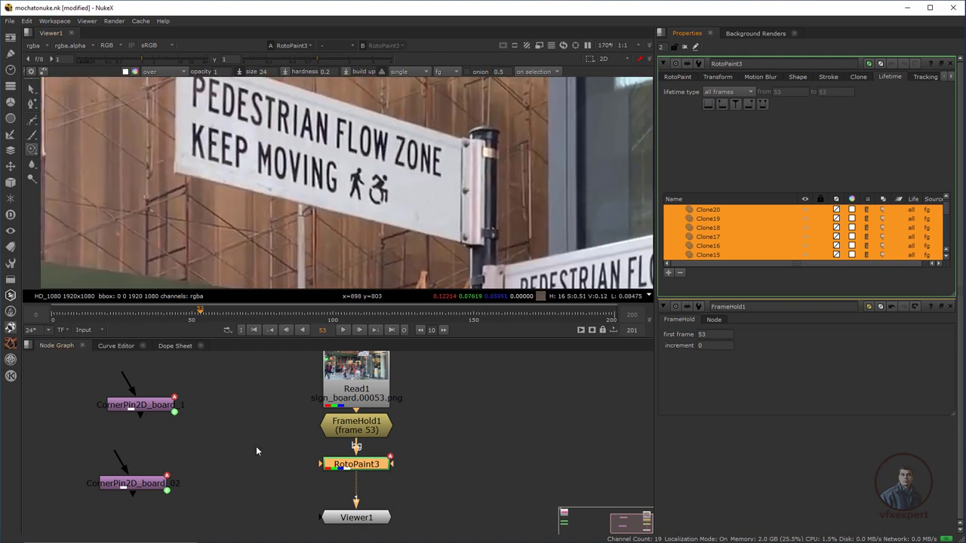
scroll(264, 458, down, 5)
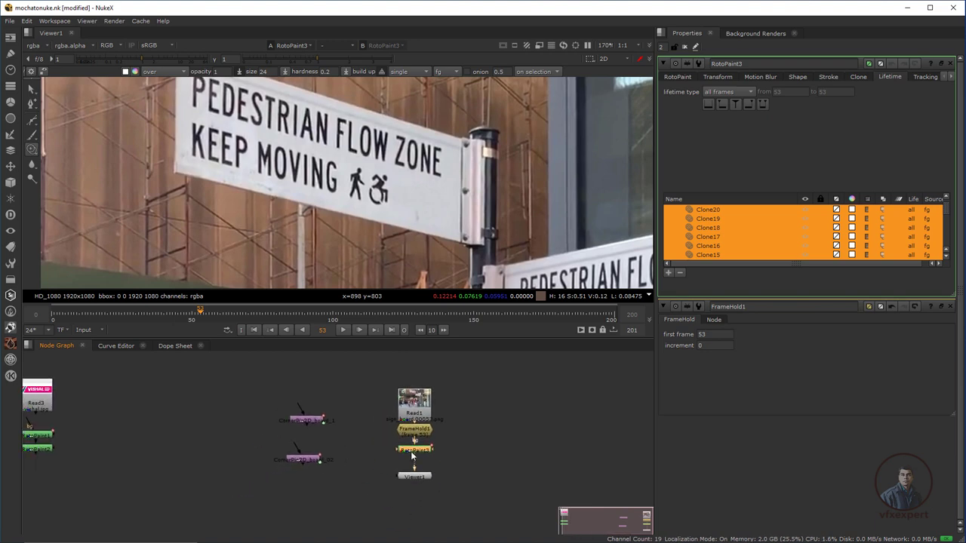
key(Delete)
drag(72, 429, 118, 459)
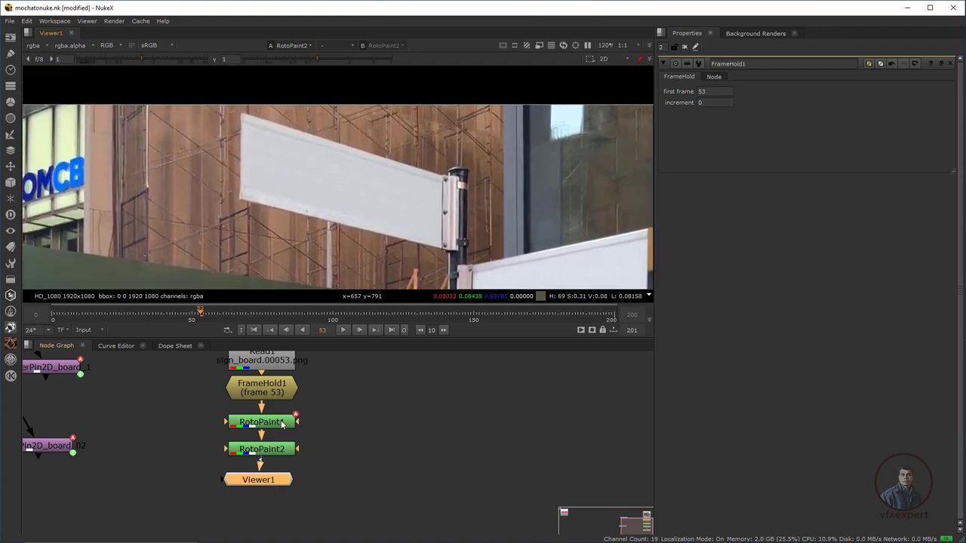
- Review the clone strokes of RotoPaint1 and RotoPaint2 with their lifetime setting, and close all open node properties
double_click(279, 421)
drag(362, 206, 321, 181)
scroll(320, 181, down, 2)
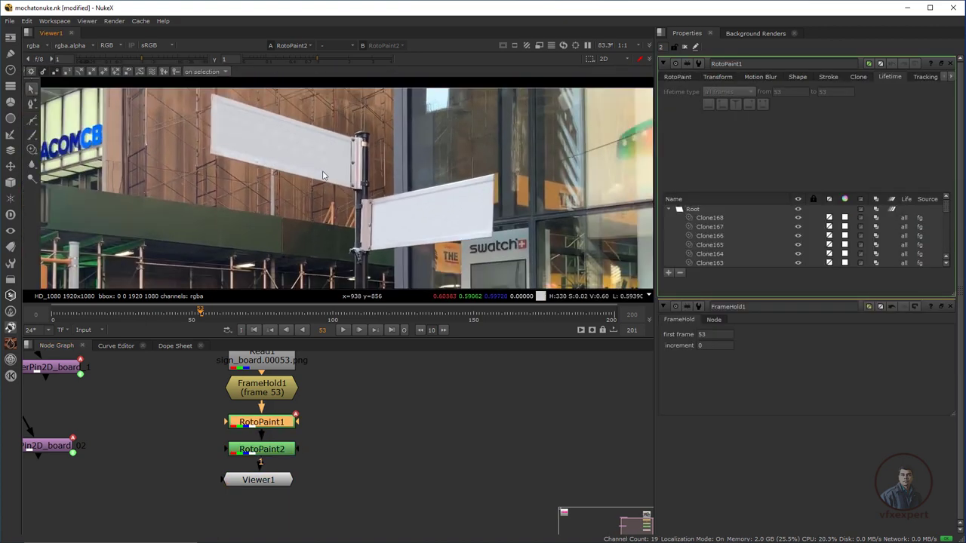
double_click(261, 449)
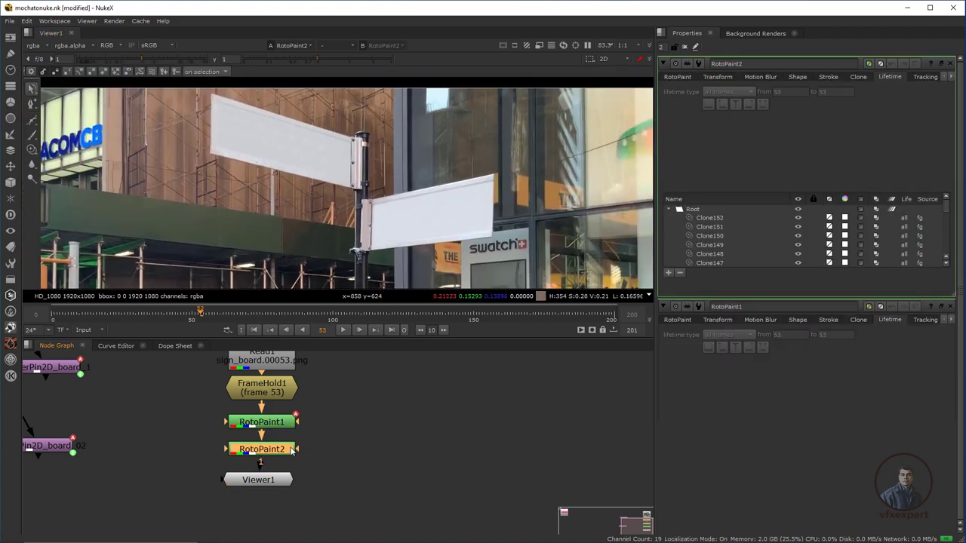
click(709, 217)
drag(946, 212, 948, 255)
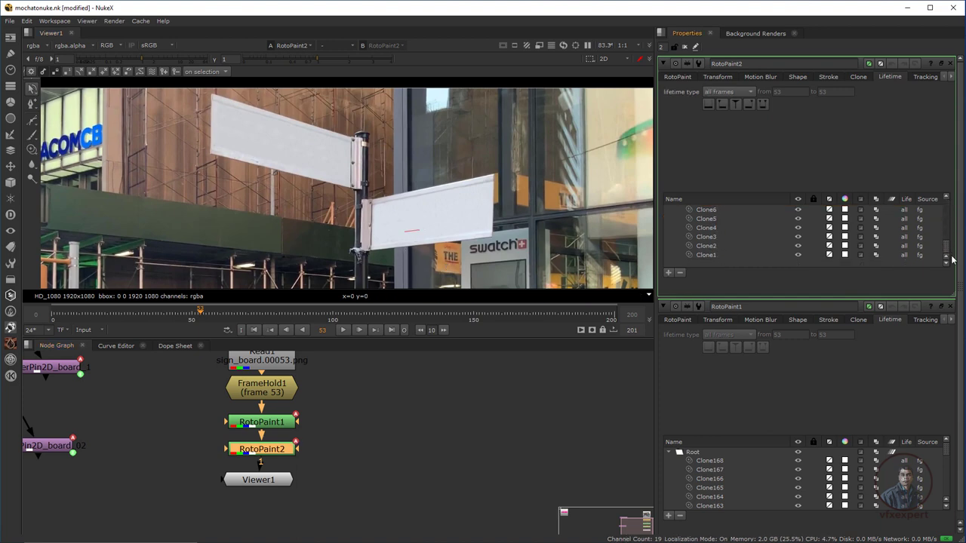
shift+click(706, 255)
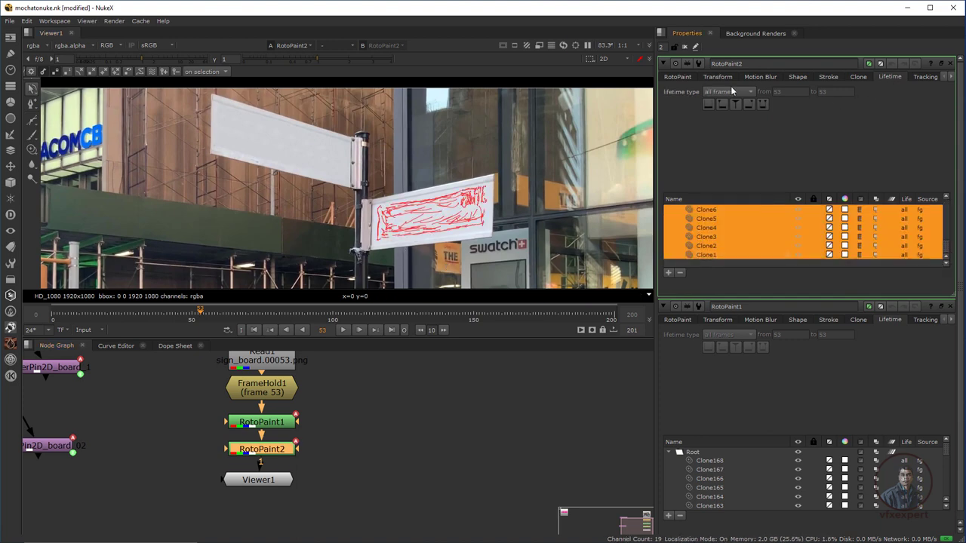
click(684, 46)
scroll(395, 204, down, 3)
scroll(395, 205, up, 2)
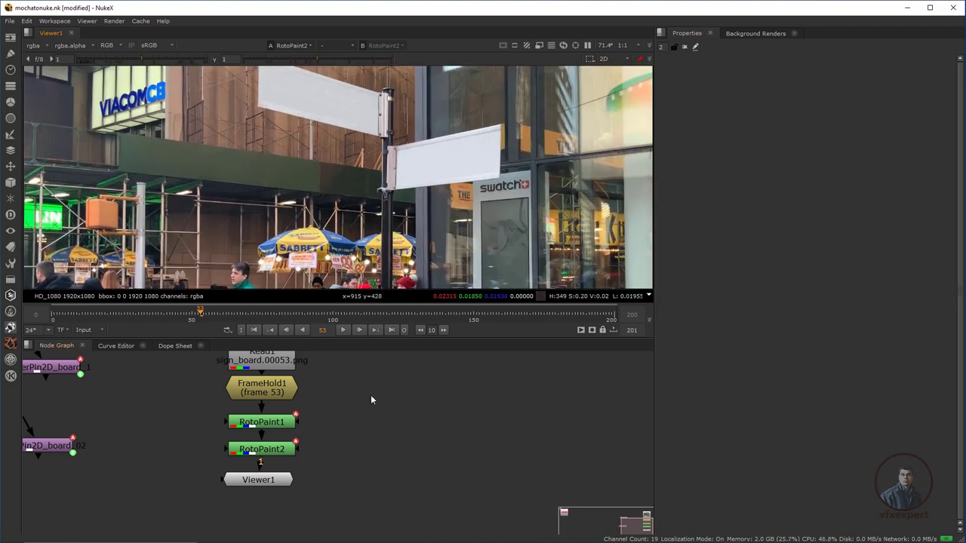
scroll(371, 395, down, 2)
- View the original Read1 footage and scrub to frame 61 to examine how both pedestrian signs move
drag(374, 394, 495, 446)
drag(416, 408, 416, 385)
key(1)
drag(327, 141, 334, 207)
click(252, 313)
mouse_move(252, 313)
mouse_down()
mouse_move(269, 316)
mouse_move(224, 315)
mouse_up()
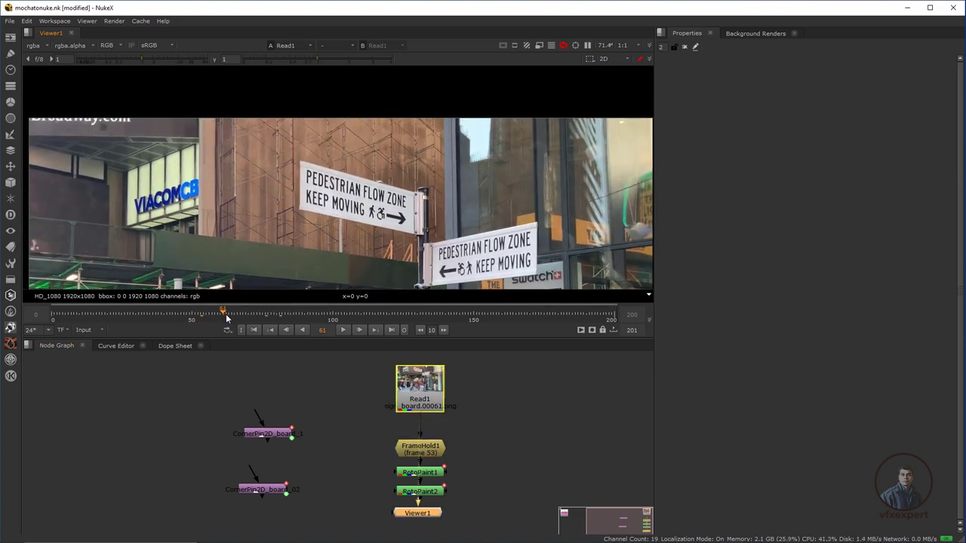
- Arrange FrameHold1, RotoPaint1 and RotoPaint2 in a column beside Read1 and view RotoPaint2 at frame 53
drag(476, 424, 364, 495)
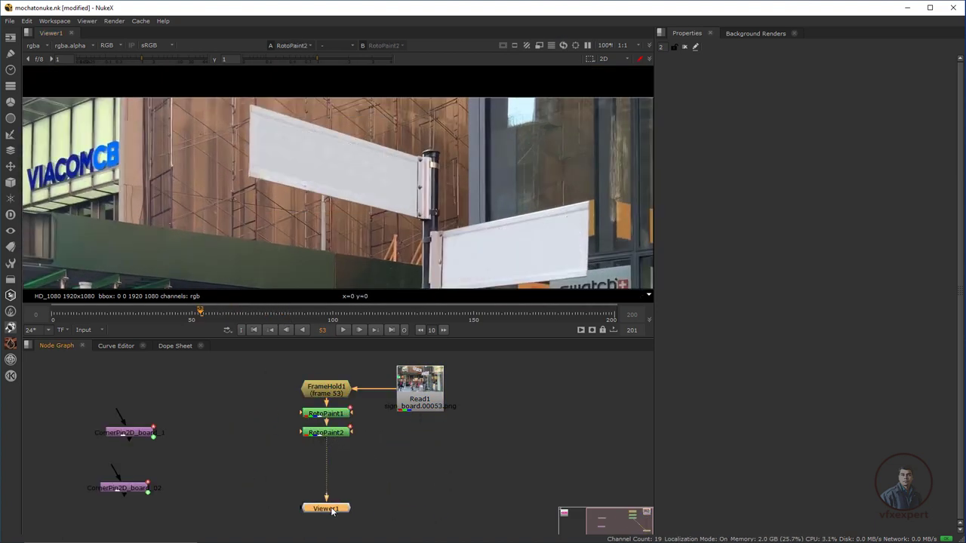
click(373, 487)
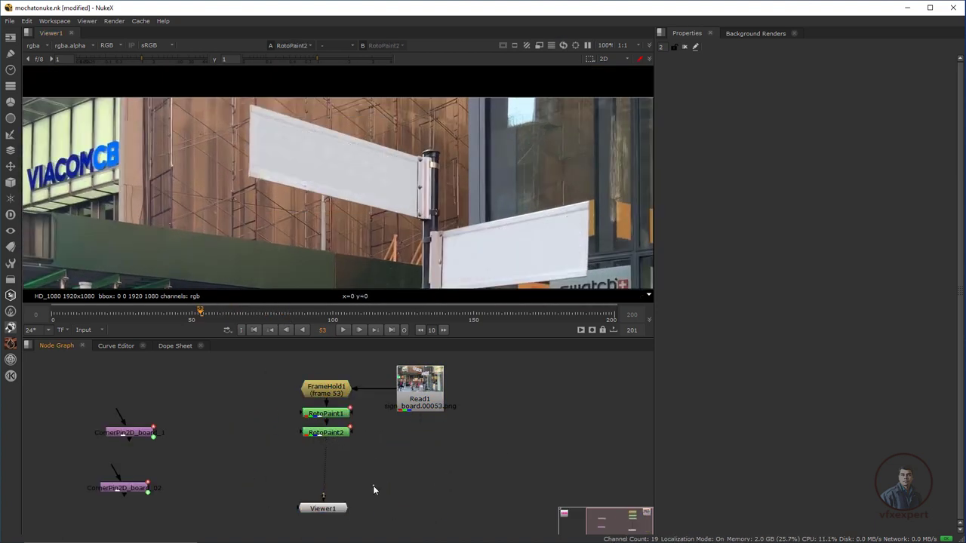
scroll(340, 433, down, 1)
drag(356, 440, 397, 468)
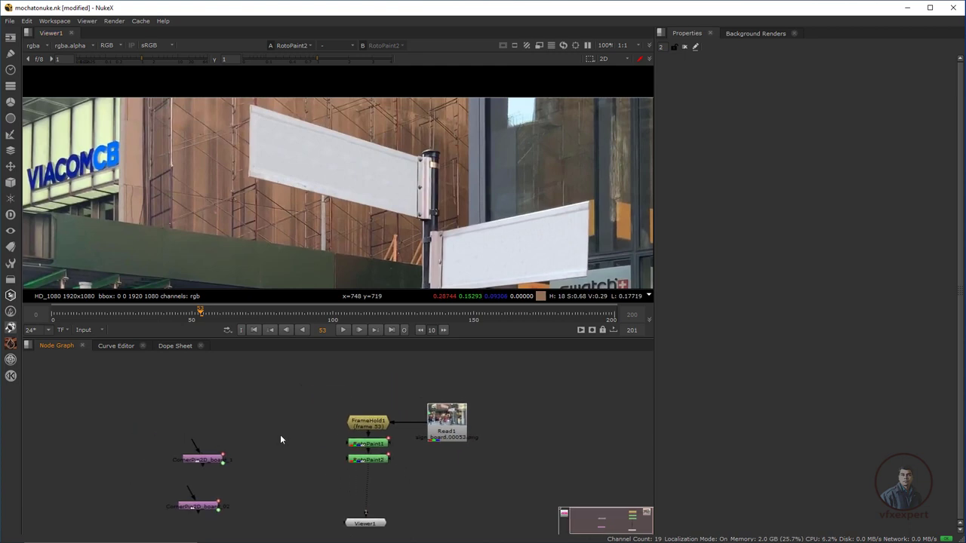
- Add a Roto node and draw a closed four-point Bezier shape just inside the borders of the upper blank sign
key(o)
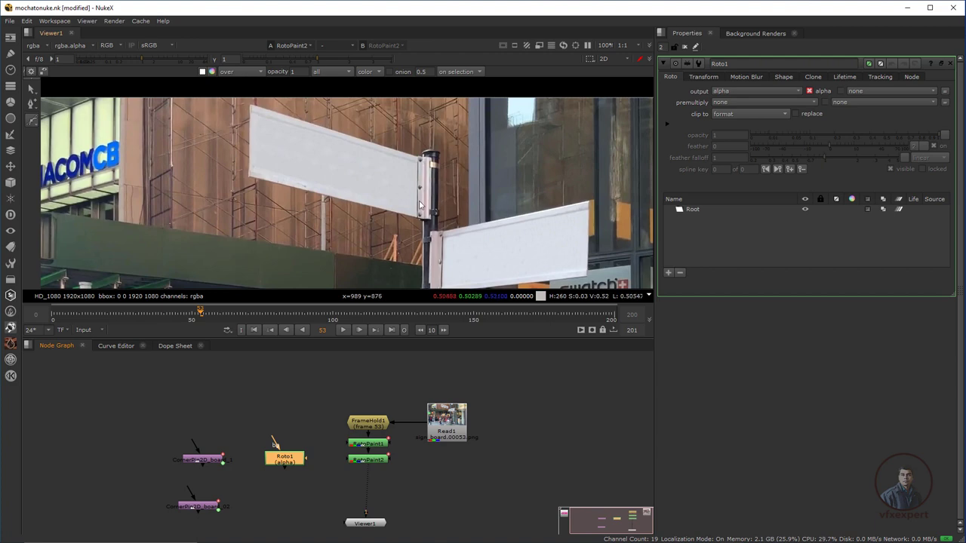
scroll(286, 125, up, 4)
click(232, 105)
click(503, 185)
click(503, 265)
click(229, 195)
click(232, 106)
click(503, 265)
drag(411, 424, 451, 405)
drag(421, 508, 424, 525)
- Add a Copy node with input B from RotoPaint2 and input A from Roto1, and align it above Viewer1
click(365, 501)
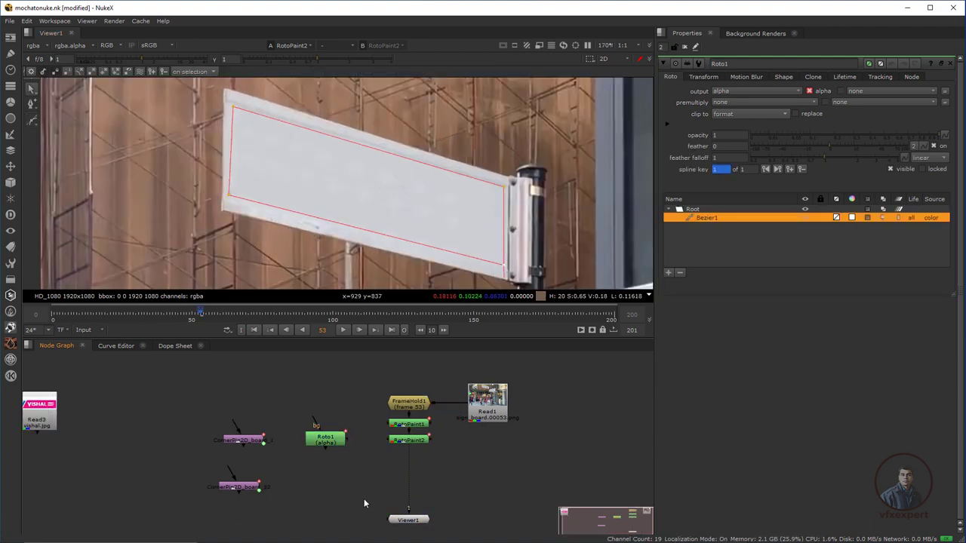
key(k)
drag(364, 502, 393, 489)
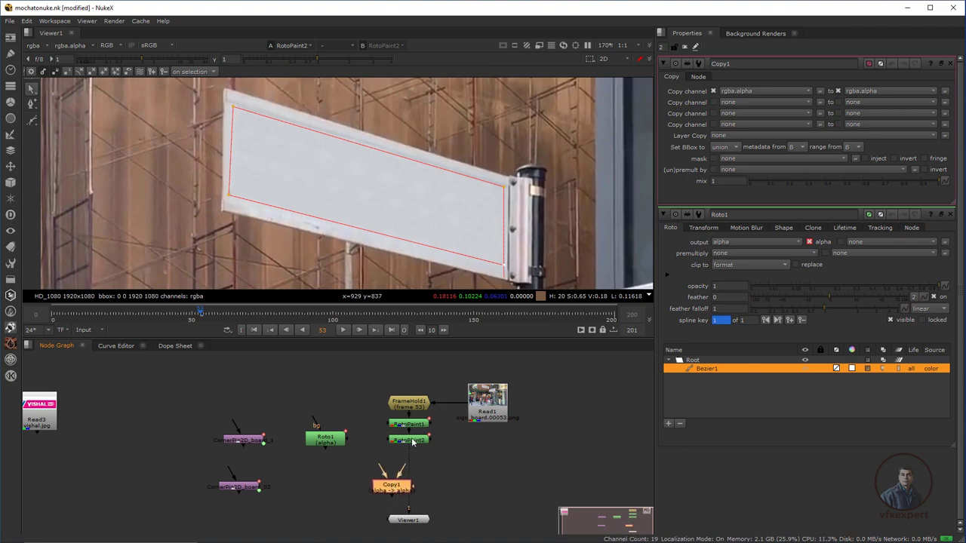
drag(405, 471, 316, 491)
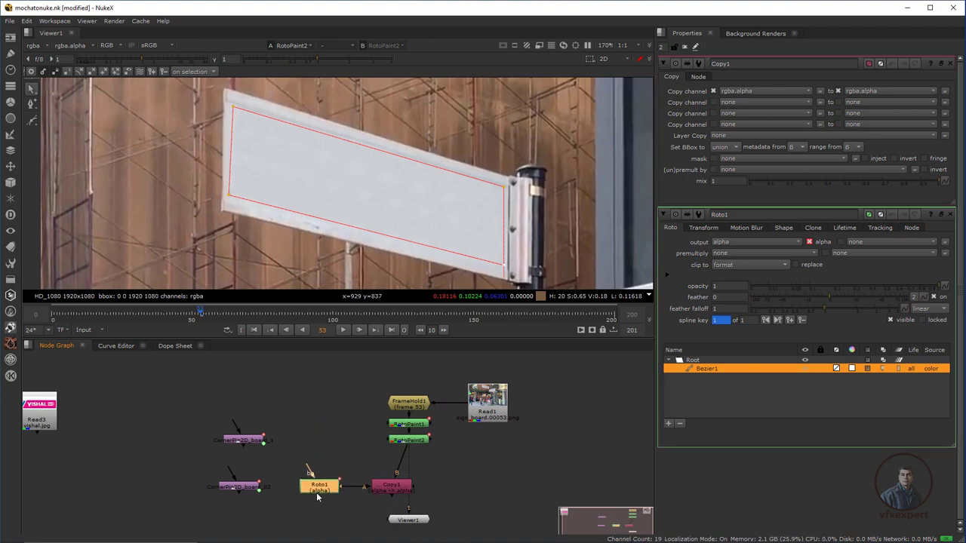
drag(399, 489, 396, 482)
drag(411, 520, 396, 524)
drag(398, 480, 419, 477)
drag(320, 487, 329, 476)
drag(403, 527, 419, 531)
- Add a Premult node below Copy1 so only the masked upper sign patch is kept, and check the cut-out
key(Tab)
text(prem)
key(Return)
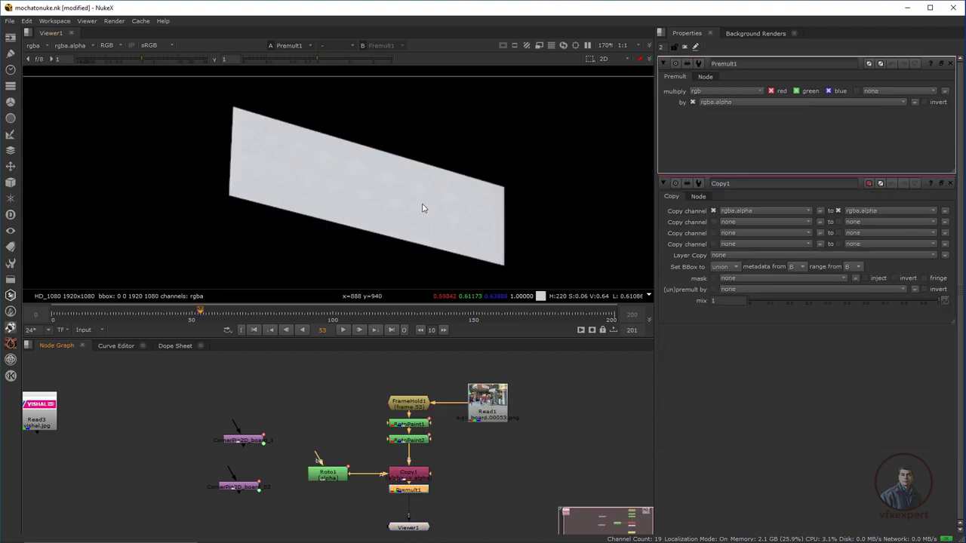
scroll(427, 190, down, 3)
drag(240, 97, 528, 286)
- Add a Merge node placing Premult1 (A) over Read1 (B), and connect Viewer1 to it
drag(446, 459, 414, 437)
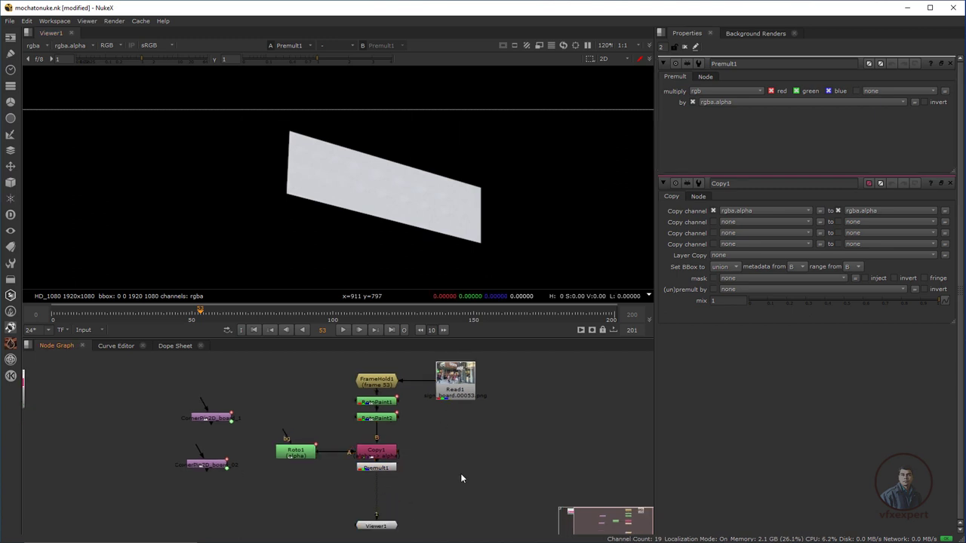
key(m)
click(453, 382)
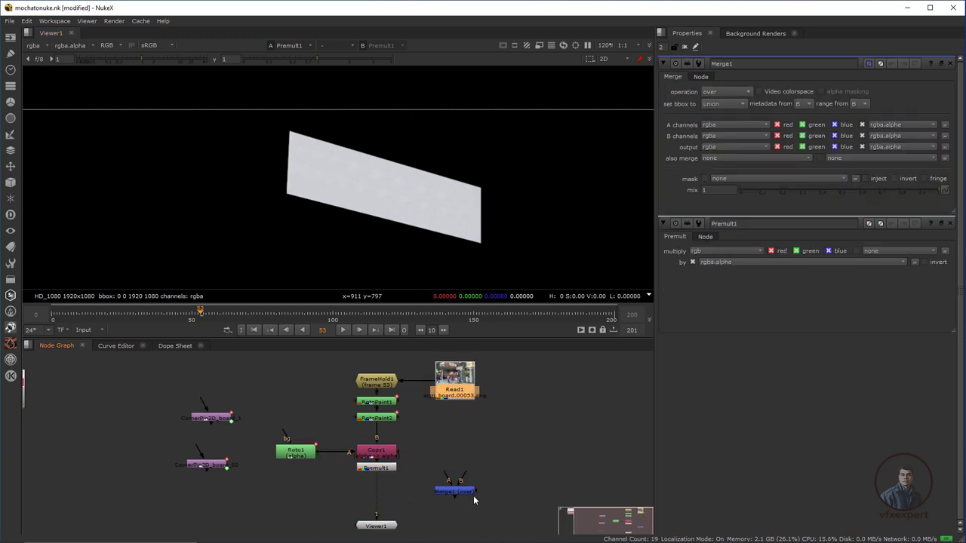
drag(466, 480, 456, 383)
drag(471, 494, 469, 473)
drag(401, 485, 381, 468)
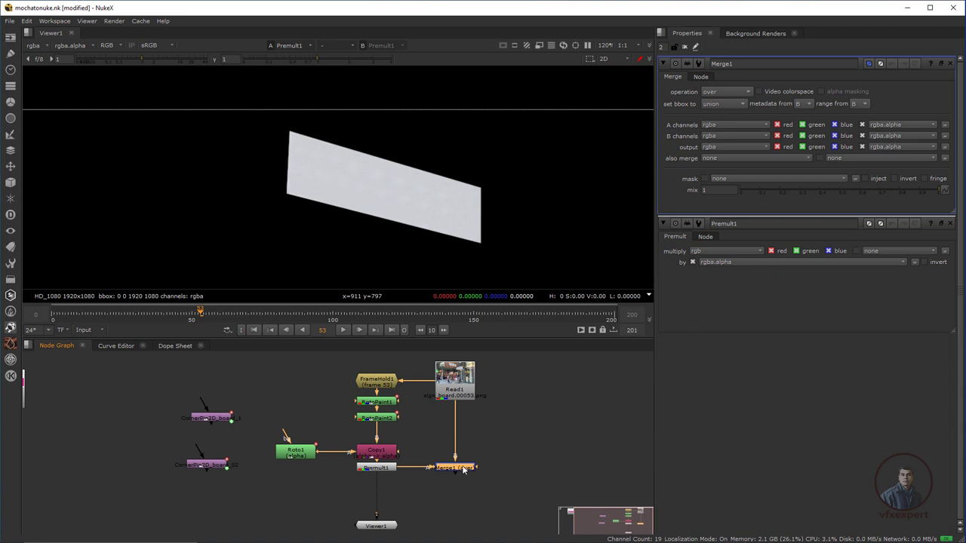
key(1)
drag(389, 521, 466, 520)
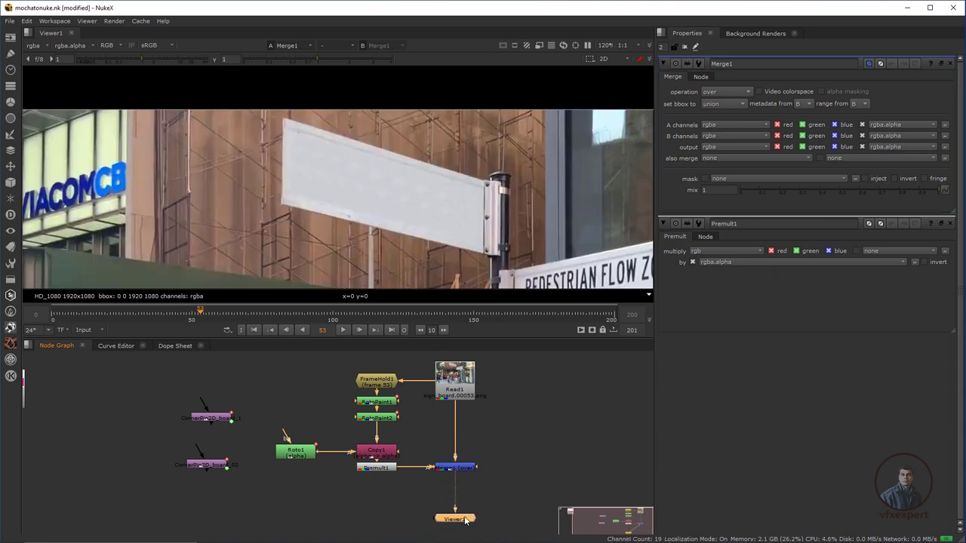
- Scrub to frame 71 and back to frame 55 to check the untracked patch against the moving upper sign
scroll(322, 167, down, 2)
scroll(377, 211, up, 2)
drag(225, 314, 251, 318)
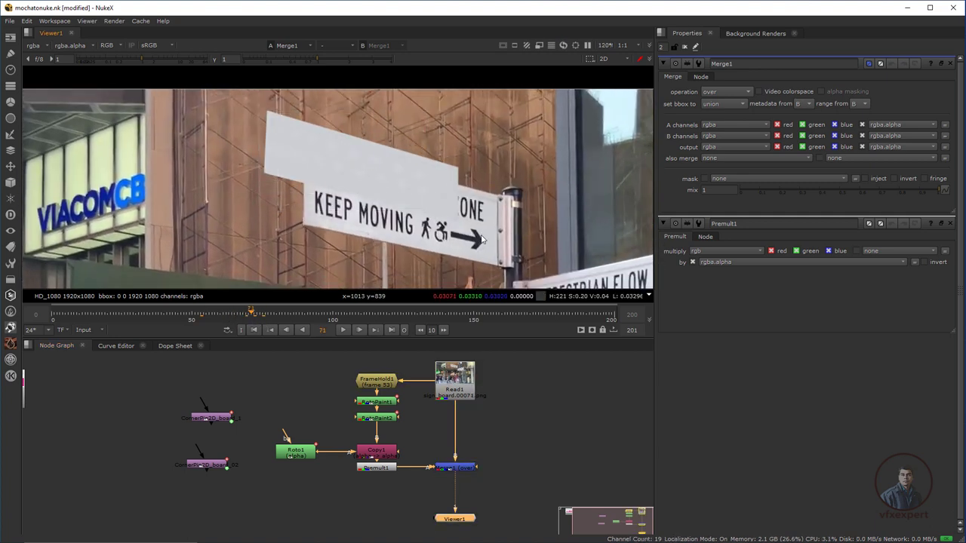
scroll(475, 237, down, 1)
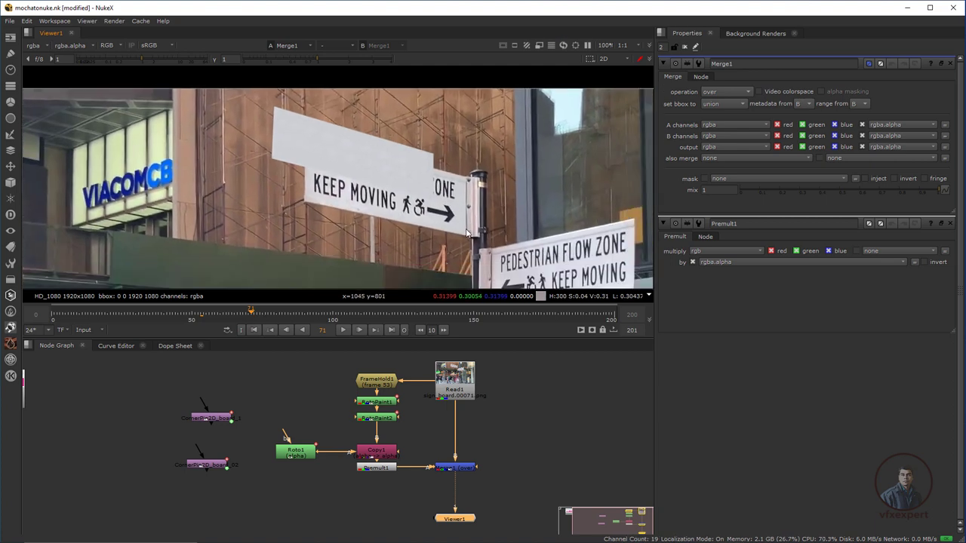
drag(246, 312, 206, 315)
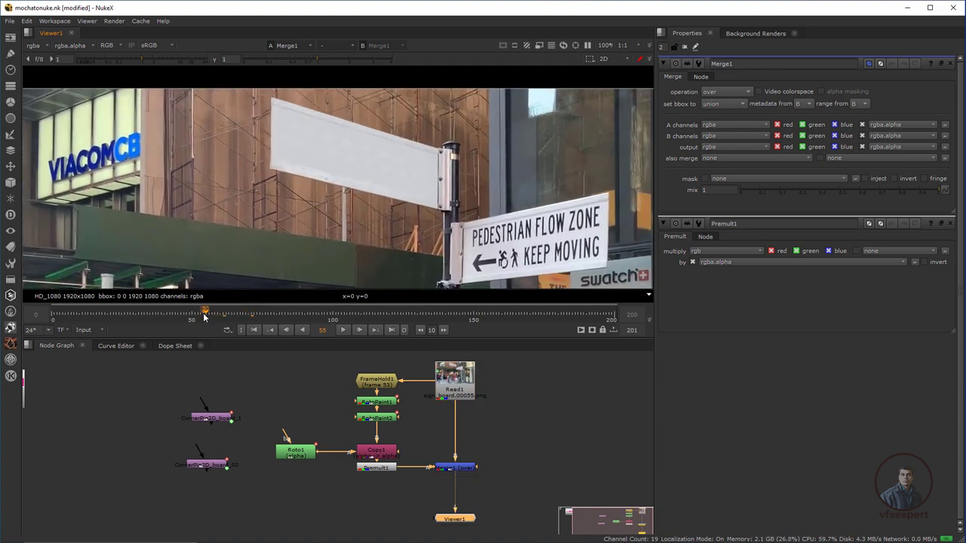
- Separate the two corner pin nodes in the node graph and go to reference frame 53
drag(228, 421, 236, 419)
drag(198, 468, 160, 469)
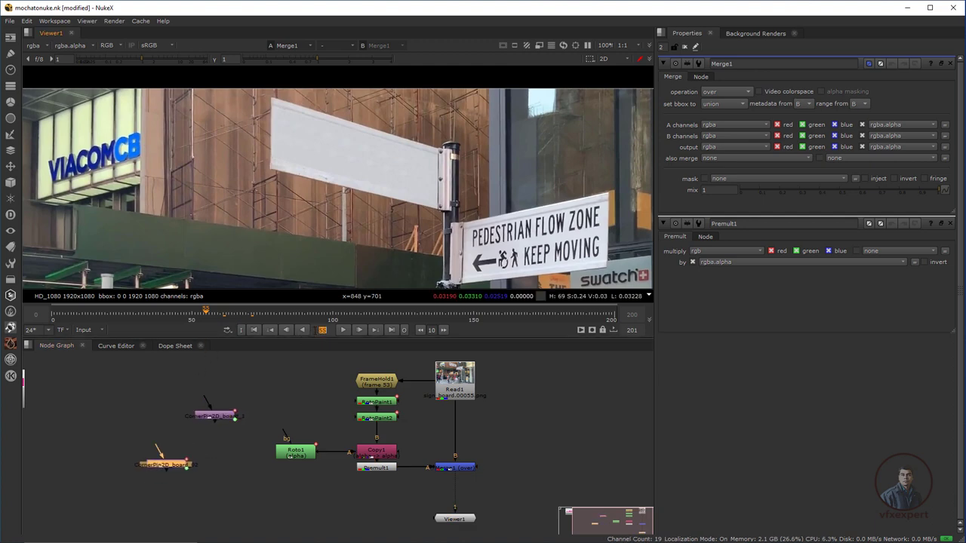
click(316, 331)
text(53)
key(Return)
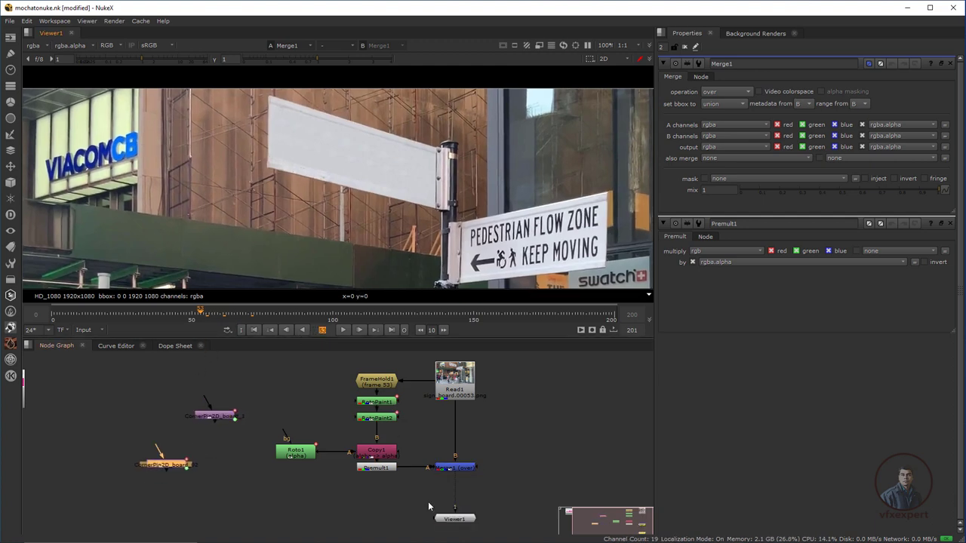
click(324, 498)
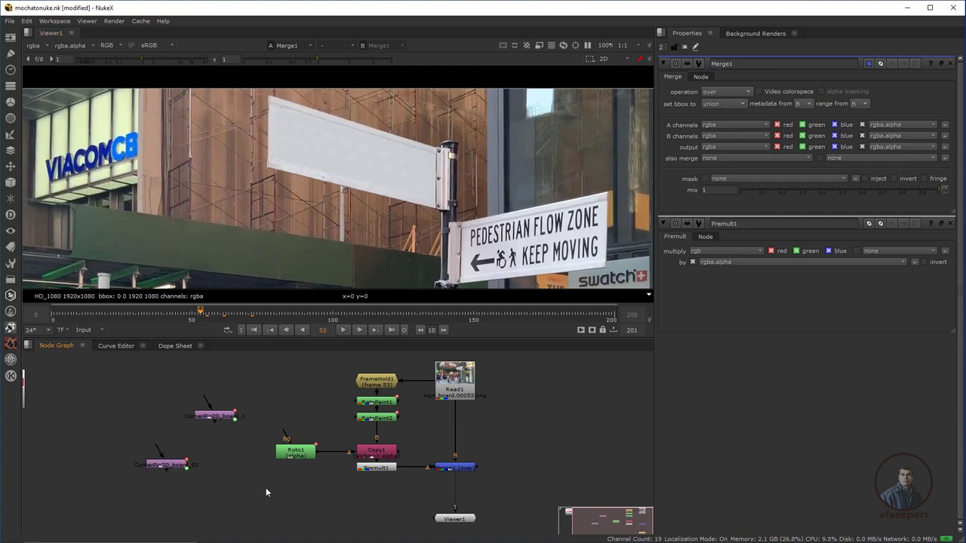
- Insert the CornerPin2D_board_1 node between Premult1 and Merge1 and tidy the surrounding nodes
drag(222, 422, 385, 502)
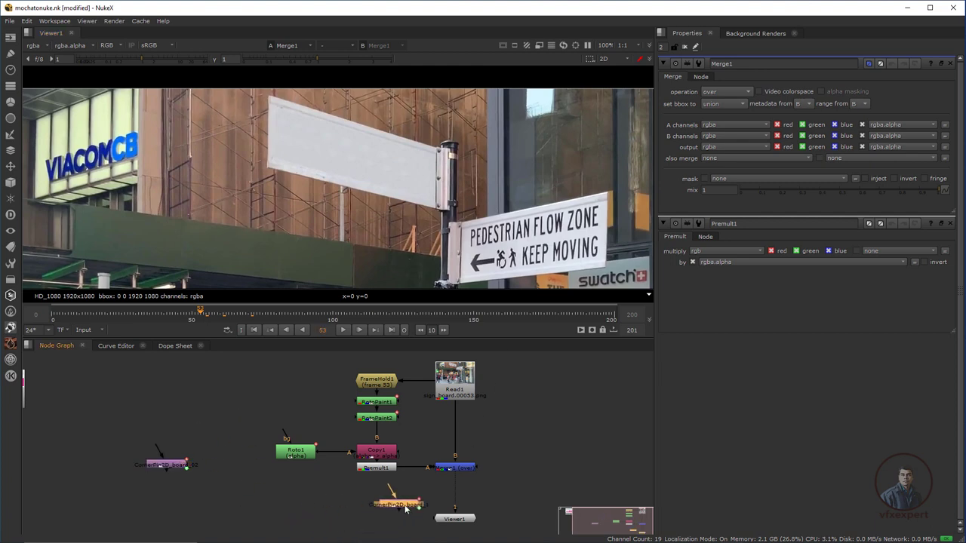
scroll(382, 500, up, 4)
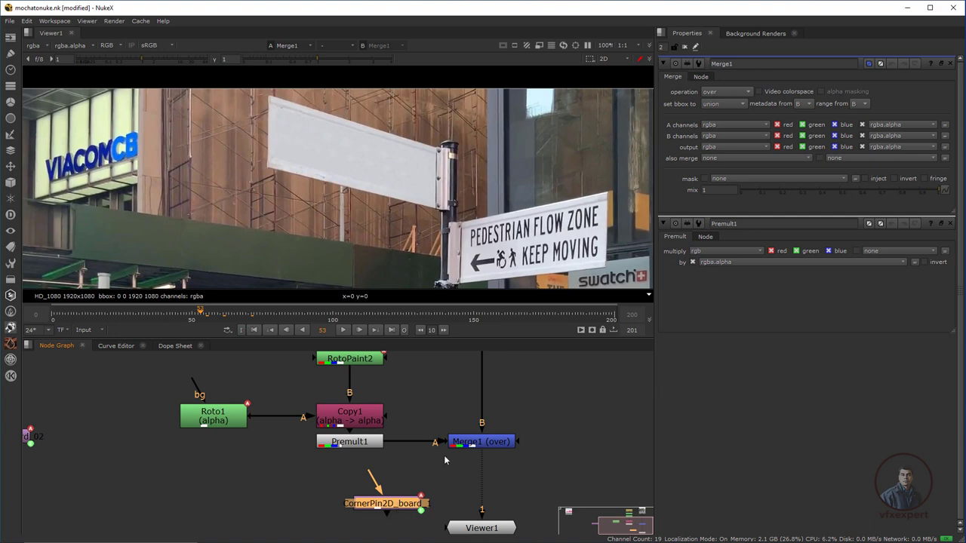
scroll(308, 450, down, 3)
drag(216, 468, 464, 405)
drag(413, 445, 379, 436)
drag(399, 450, 362, 450)
drag(362, 450, 410, 447)
click(400, 466)
drag(355, 486, 348, 445)
- Examine the upper sign in the merged image for the effect of the corner pin on the clean patch
scroll(332, 139, up, 3)
key(f)
scroll(355, 168, up, 8)
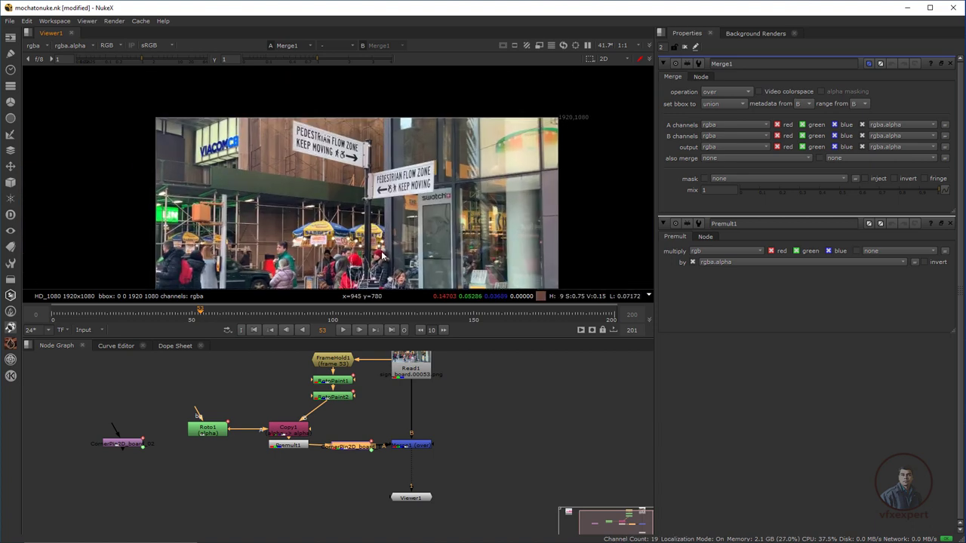
drag(431, 217, 447, 215)
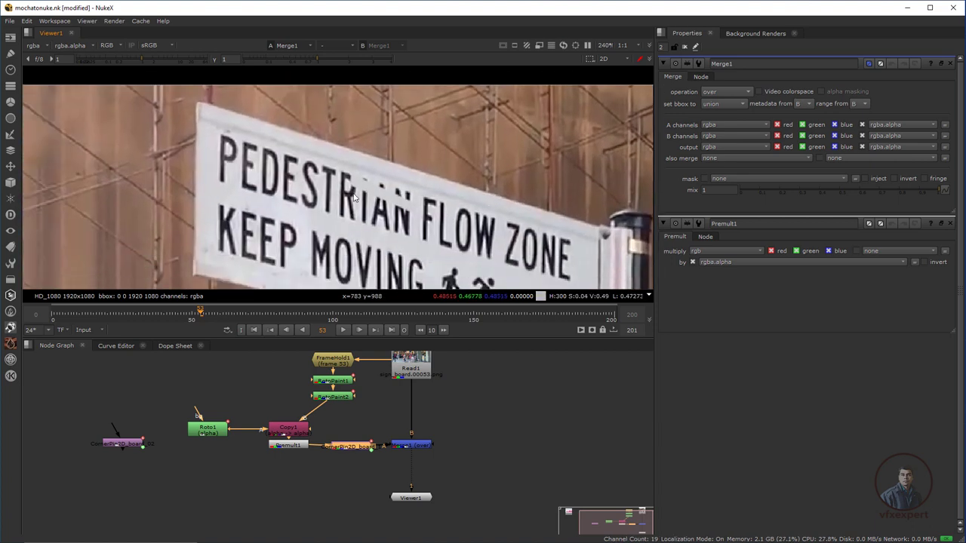
drag(390, 205, 410, 207)
scroll(354, 183, down, 5)
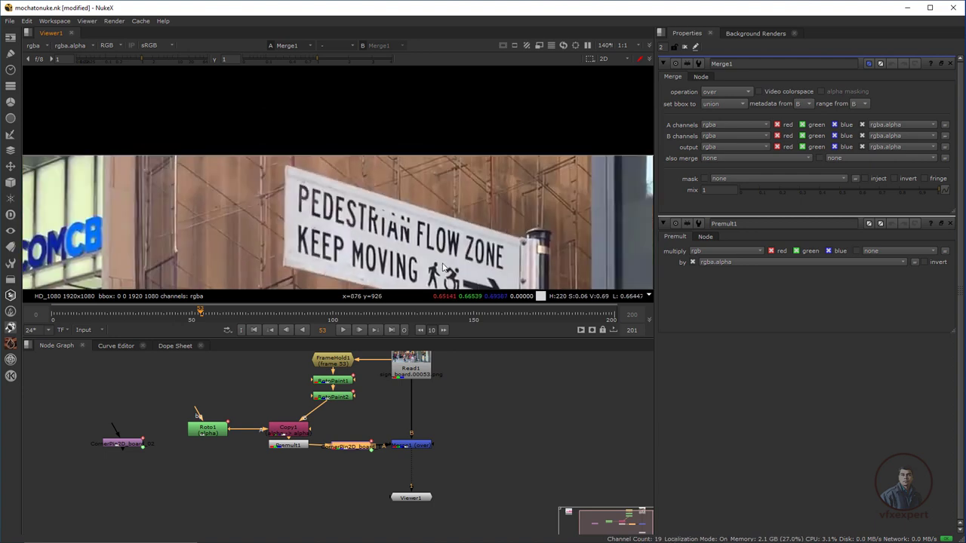
- Copy the tracked "to" corner values of CornerPin2D_board_1 into its "from" corners at frame 53
double_click(361, 448)
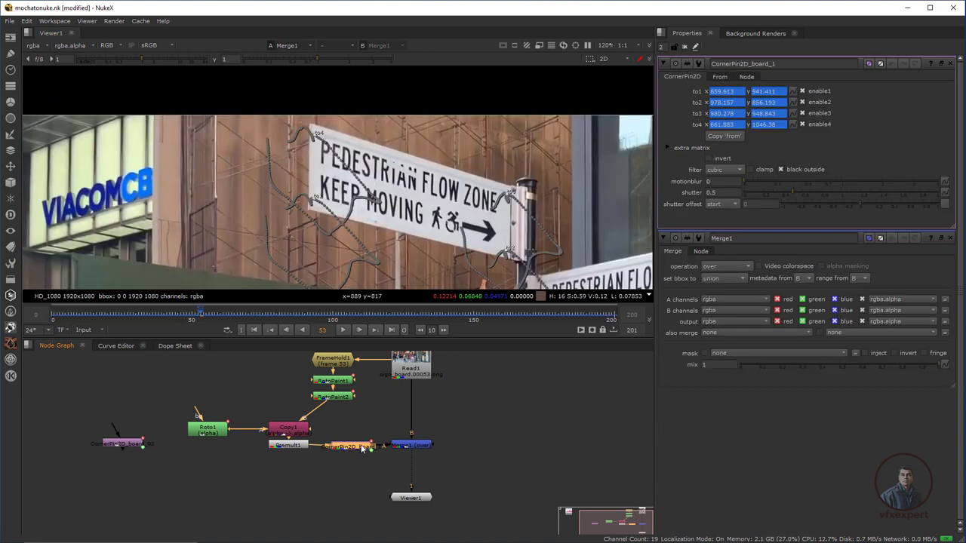
click(720, 77)
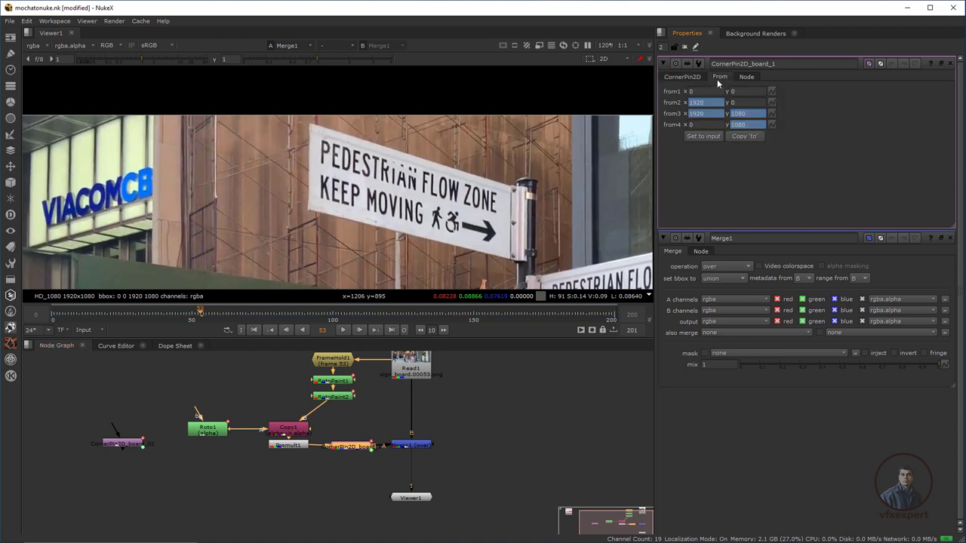
click(744, 136)
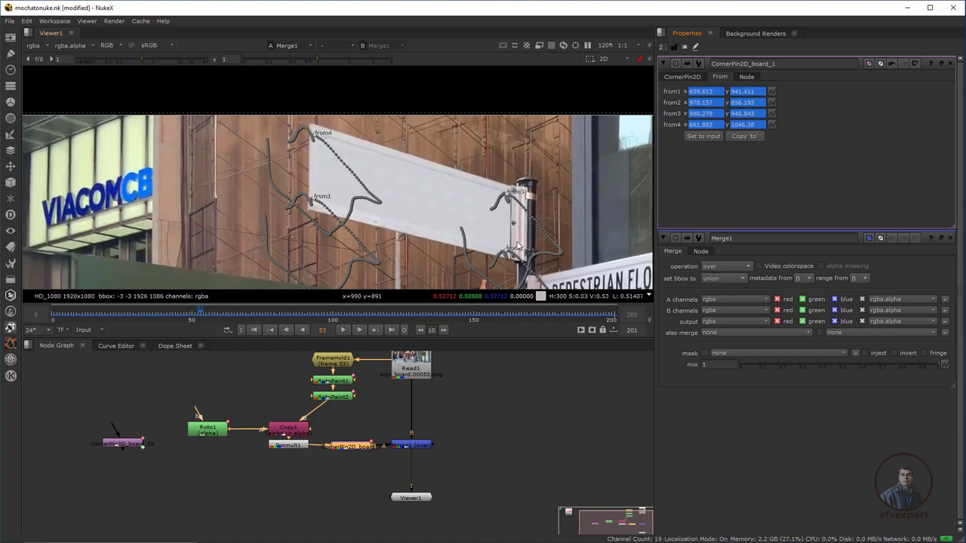
- Remove the animation from all four "from" corners of CornerPin2D_board_1, keeping their frame 53 values
click(770, 91)
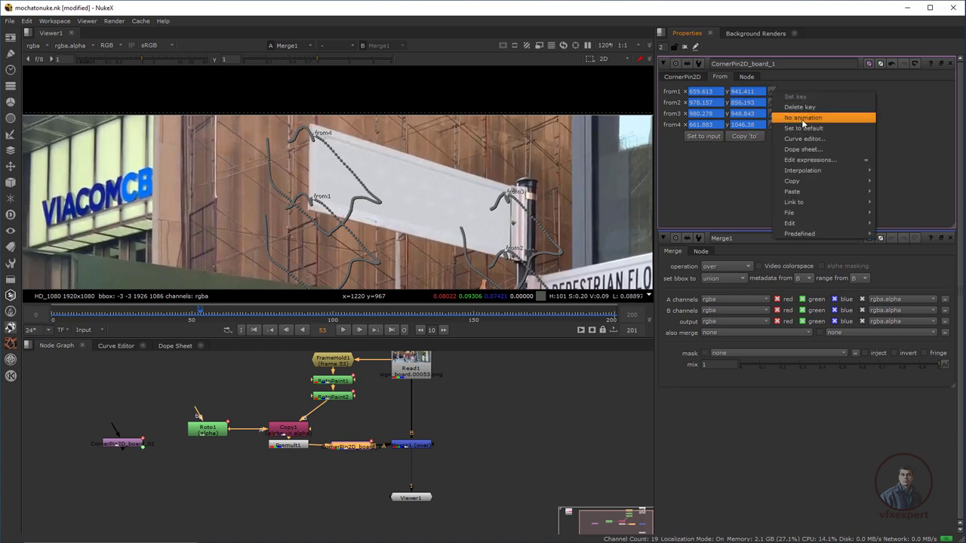
click(799, 116)
key(Return)
click(771, 92)
click(804, 127)
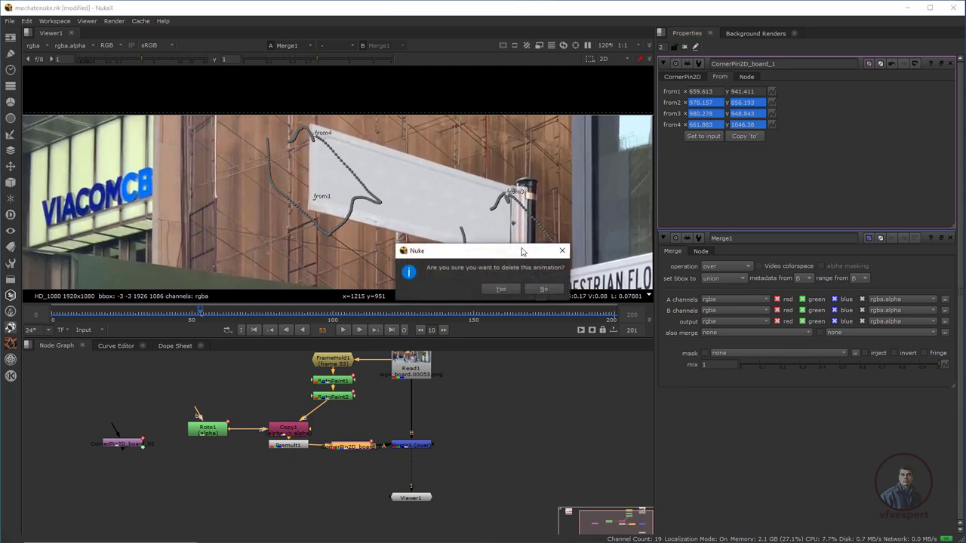
click(505, 292)
click(771, 114)
click(803, 139)
click(507, 289)
click(771, 124)
click(802, 149)
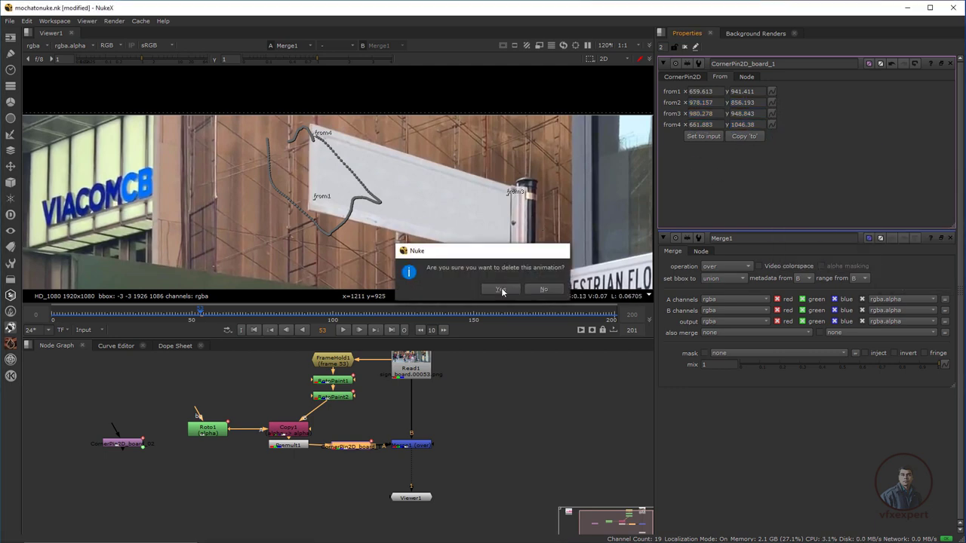
click(509, 289)
click(679, 76)
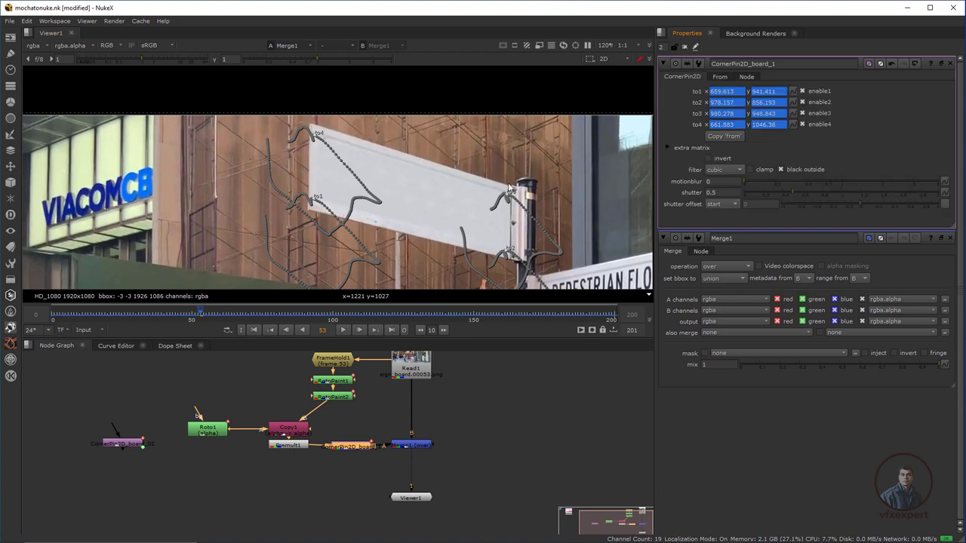
- Play the merged shot to frame 121 and examine how the clean patch follows the upper sign
click(663, 63)
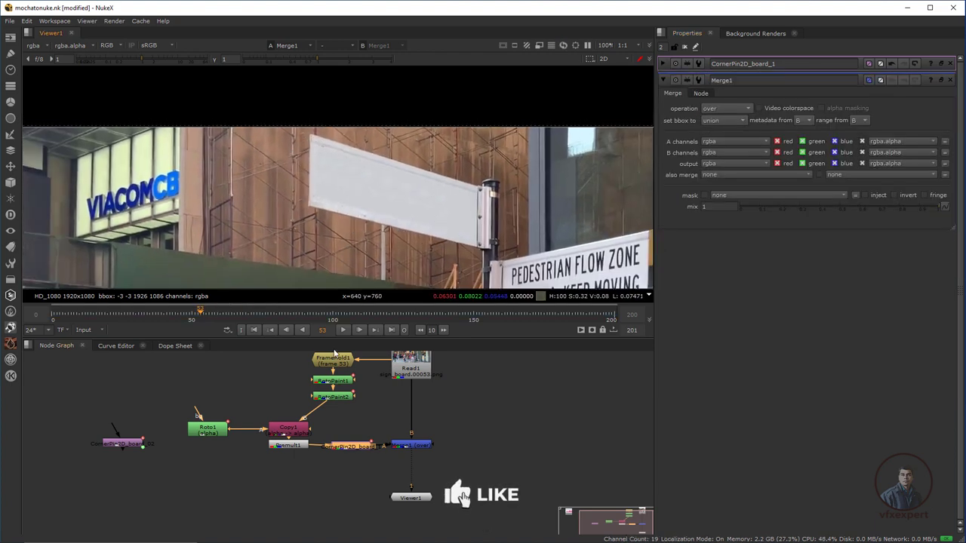
click(343, 333)
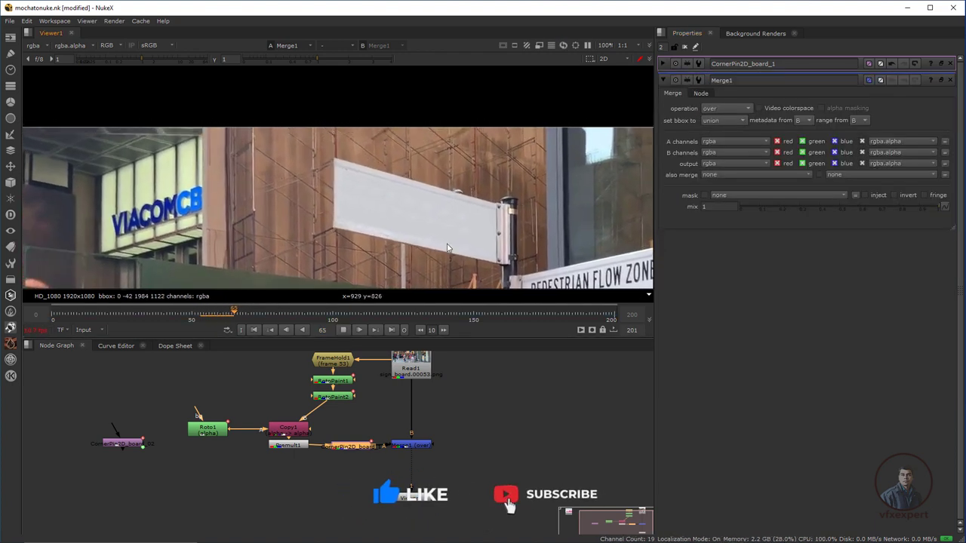
scroll(345, 200, up, 3)
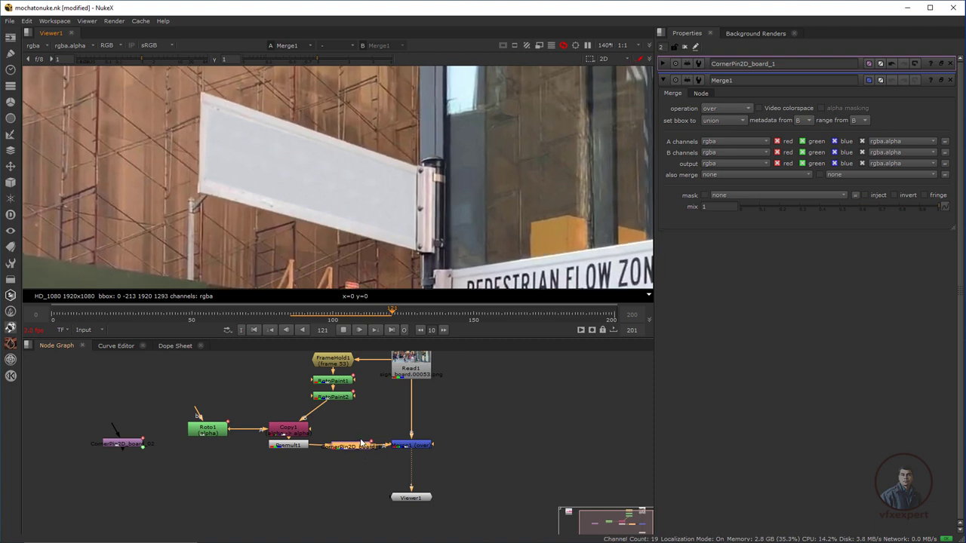
click(343, 331)
scroll(226, 136, up, 3)
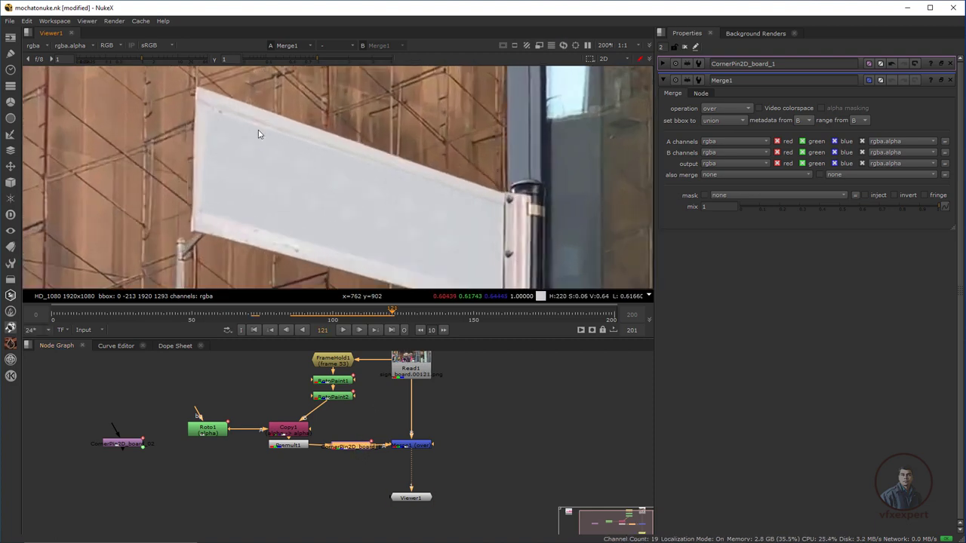
scroll(377, 189, down, 3)
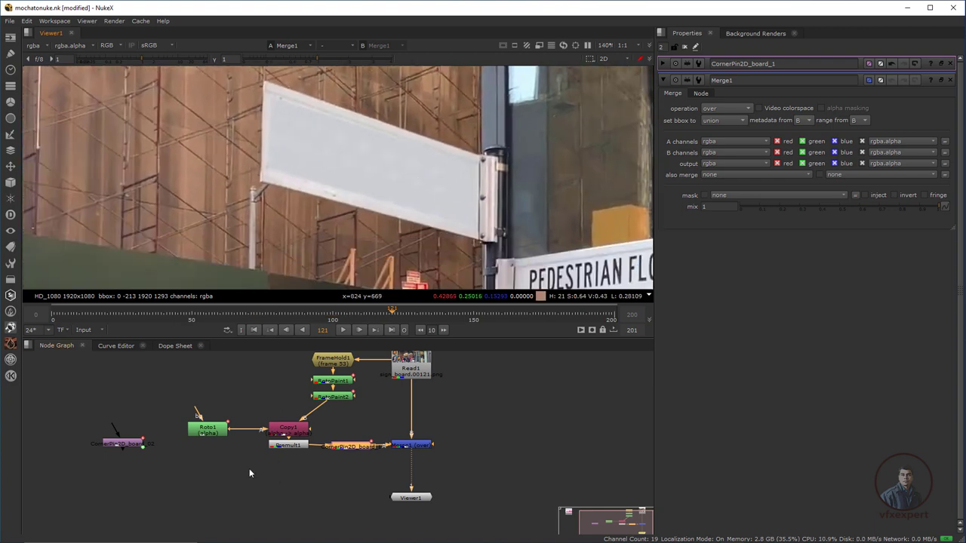
- Insert a Blur node after Roto1, limit it to the alpha channel and set its size to 3
drag(210, 432, 224, 388)
key(b)
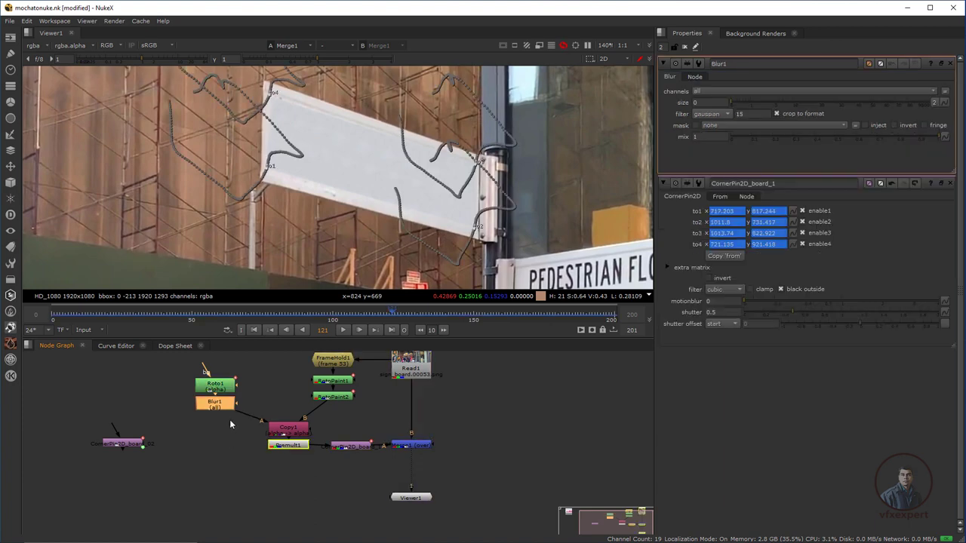
click(718, 89)
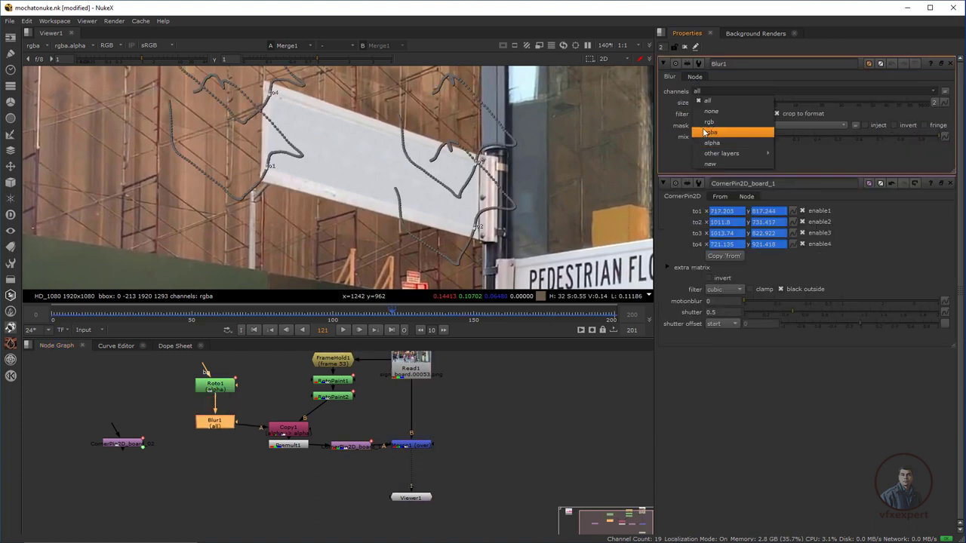
click(715, 145)
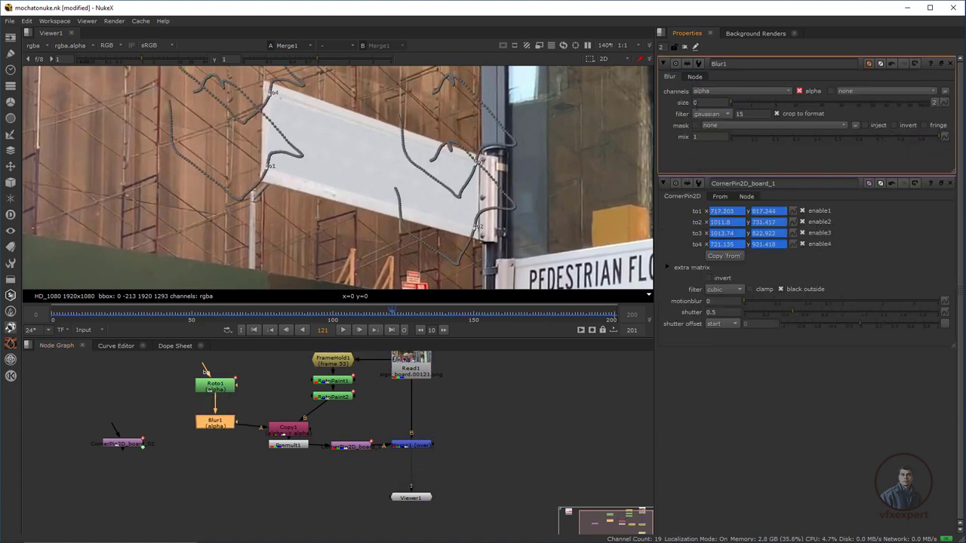
drag(732, 100, 764, 109)
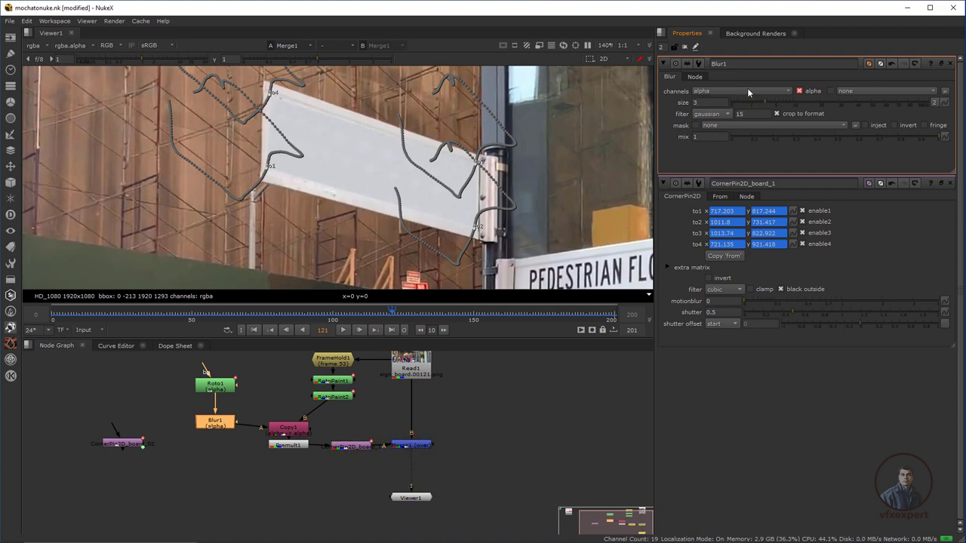
- Close the open node properties and play the shot from the first frame to check the softened patch on the upper sign
click(663, 64)
scroll(396, 150, down, 3)
click(663, 63)
click(686, 48)
drag(388, 187, 371, 211)
scroll(383, 174, down, 1)
key(Home)
key(l)
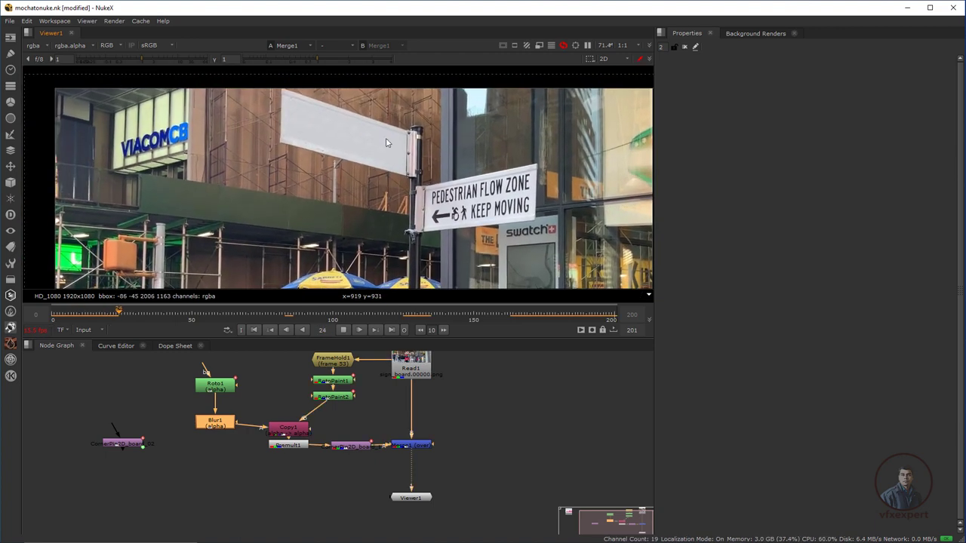
key(k)
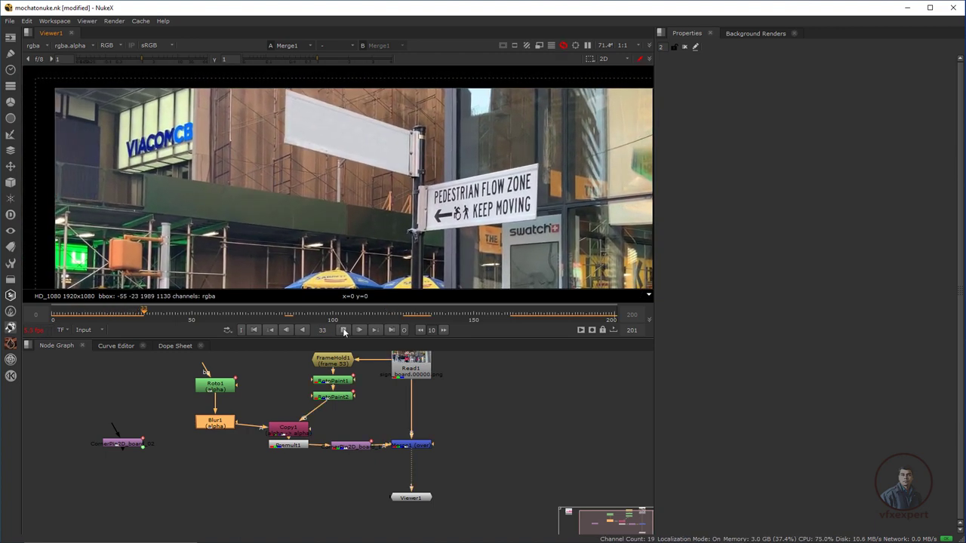
- Tidy the node graph, stacking FrameHold1 and the RotoPaint nodes above Copy1 and Roto1 above Blur1
drag(263, 433, 293, 468)
drag(322, 369, 332, 436)
drag(317, 479, 317, 481)
drag(245, 458, 249, 464)
drag(147, 481, 115, 495)
drag(377, 505, 345, 487)
- Add a Text node with the two-line message "WAY TO" and "MEGA MALL"
click(484, 430)
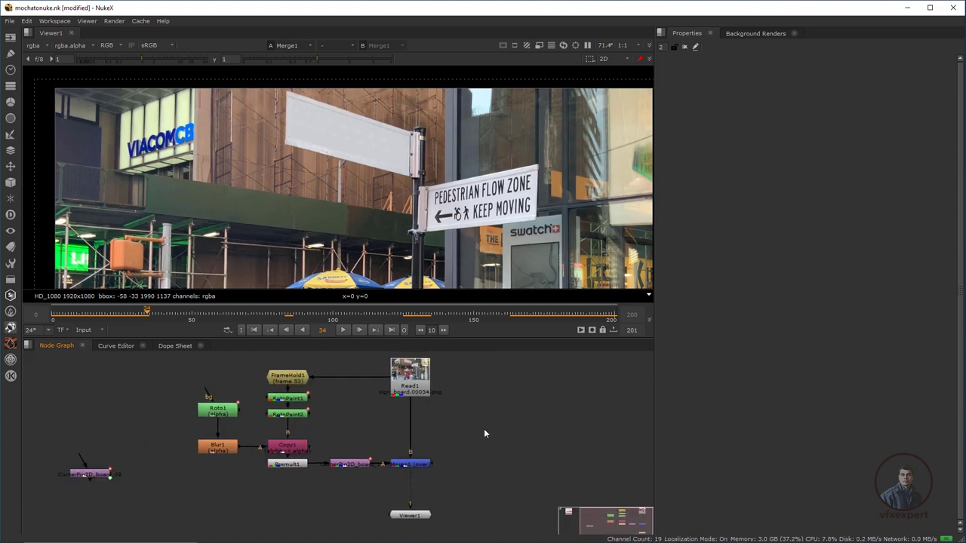
key(Tab)
text(text)
key(Return)
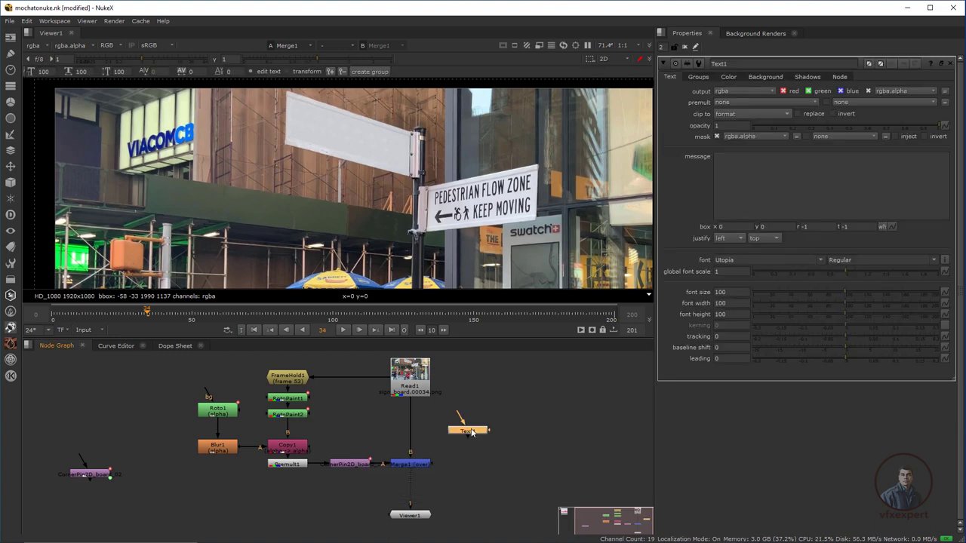
click(763, 183)
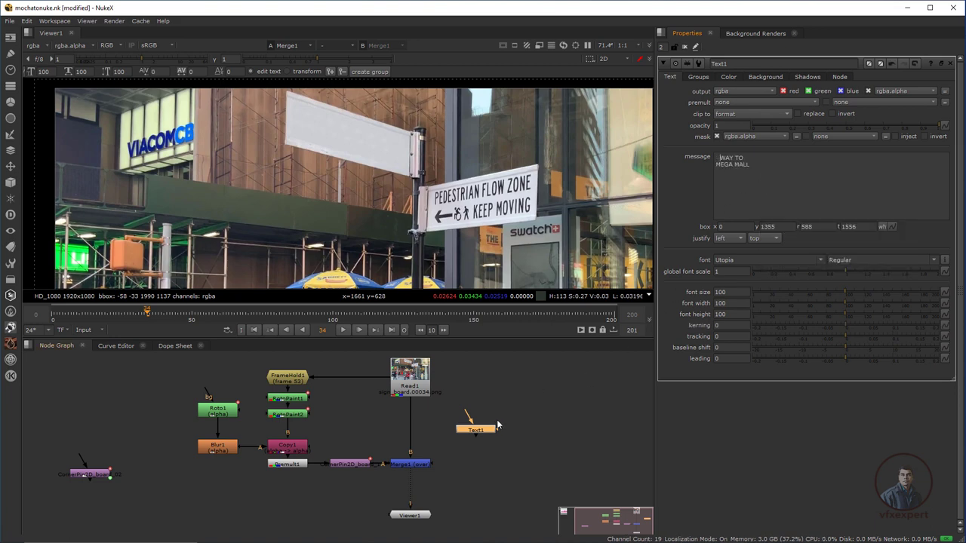
- View Text1, move its text block near the frame's centre at box x 858, y 573.5, and remove the stray "1" from the message
drag(479, 432, 496, 426)
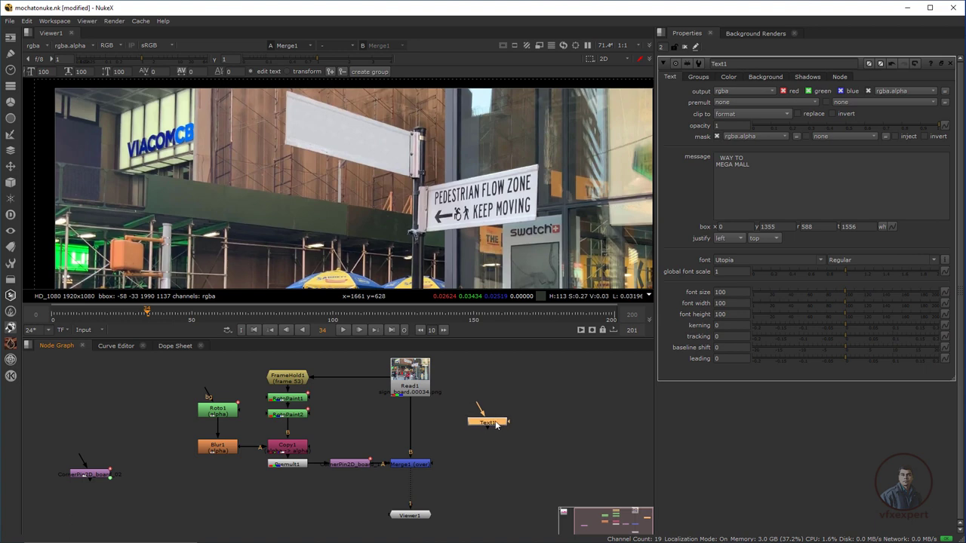
text(1)
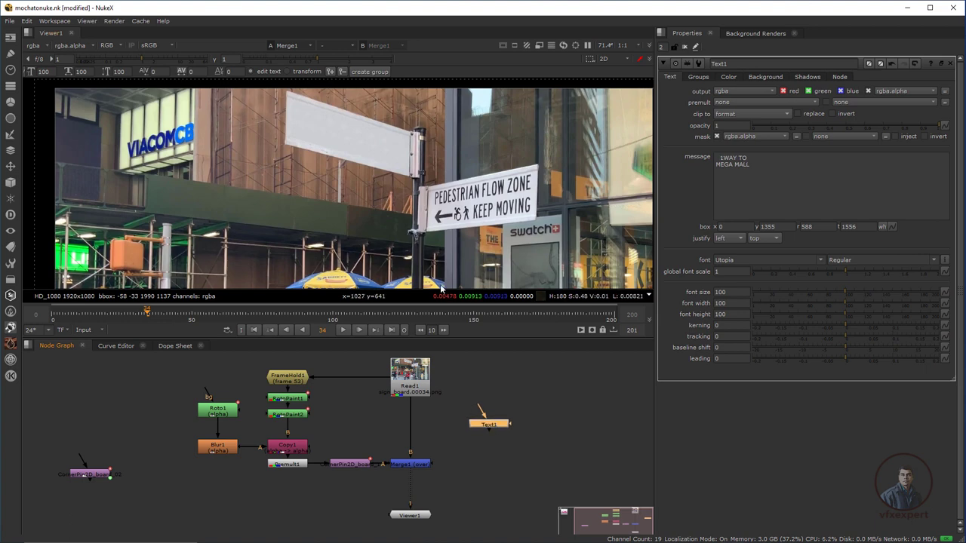
text(1)
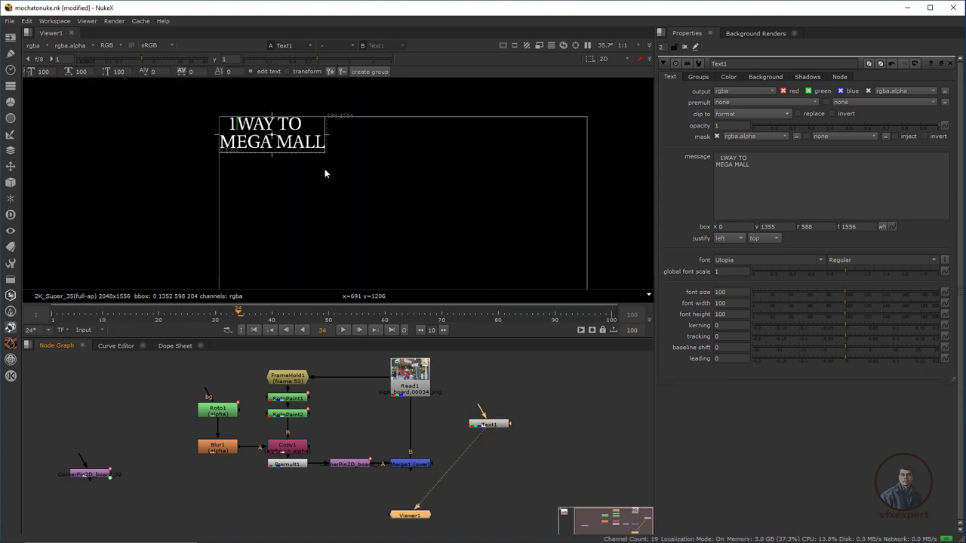
drag(299, 182, 432, 246)
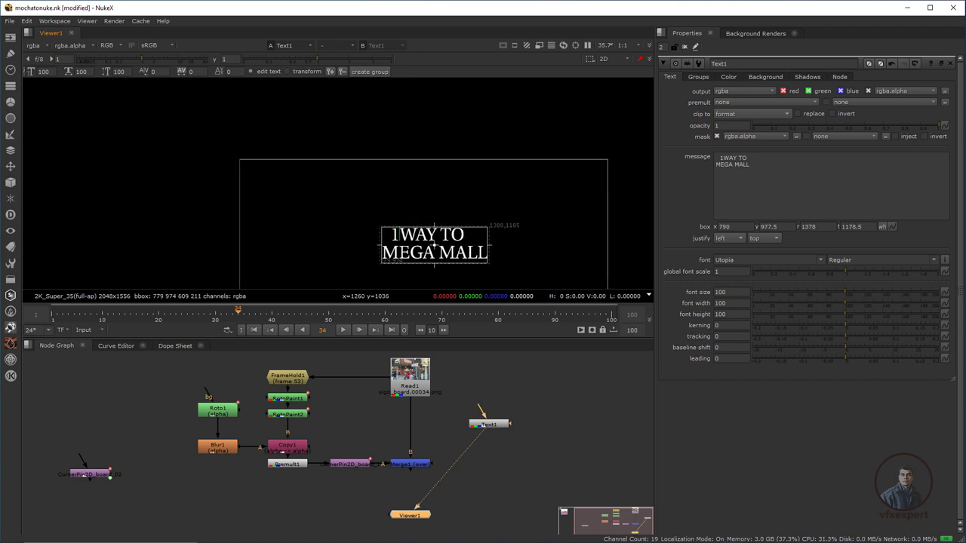
key(f)
key(BackSpace)
drag(345, 145, 354, 196)
- Return the viewer to Merge1 and place the Text1 node below the clean patch branch, leaving room beneath Merge1
click(423, 462)
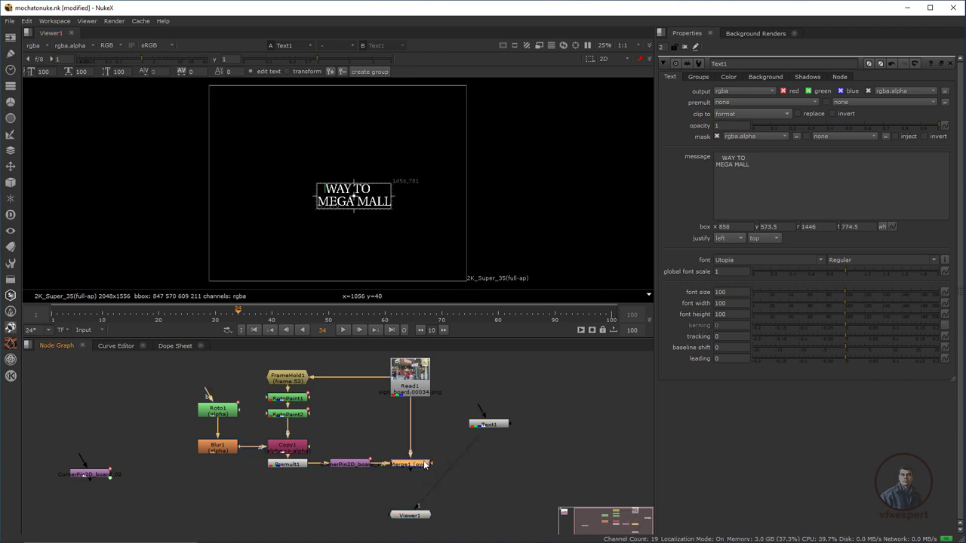
key(1)
scroll(403, 203, up, 2)
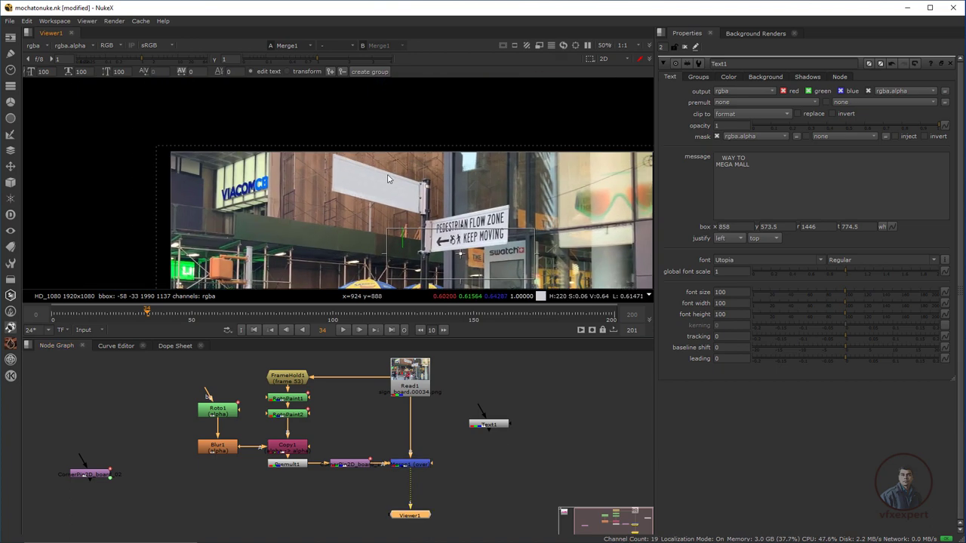
scroll(404, 204, up, 2)
drag(498, 428, 279, 514)
drag(413, 519, 413, 529)
drag(444, 496, 391, 429)
drag(375, 461, 383, 499)
drag(388, 446, 420, 486)
- Add a Merge2 node between Merge1 and the viewer, with Text1 connected to its A input
click(407, 485)
key(m)
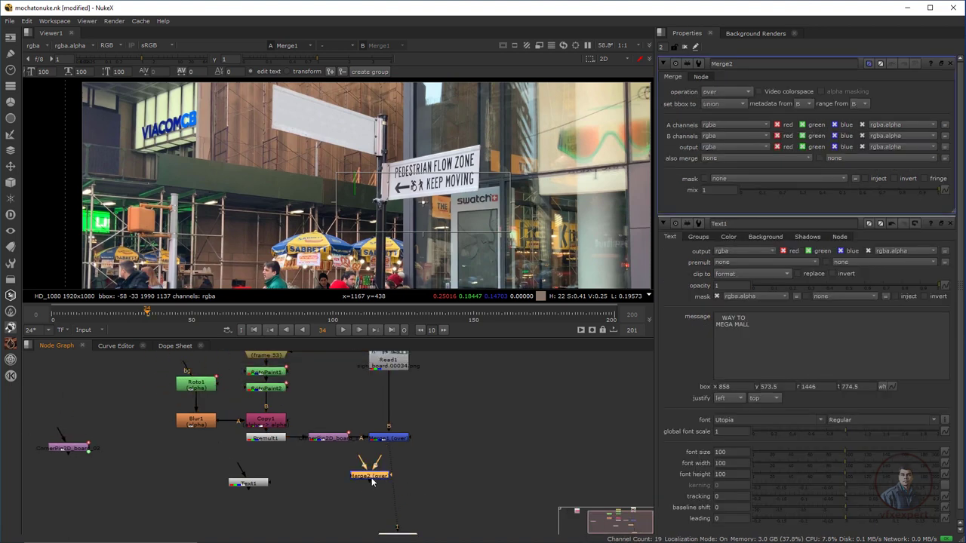
drag(366, 475, 255, 482)
drag(390, 482, 393, 485)
- Change the colour of the whole Text1 message to black
double_click(255, 484)
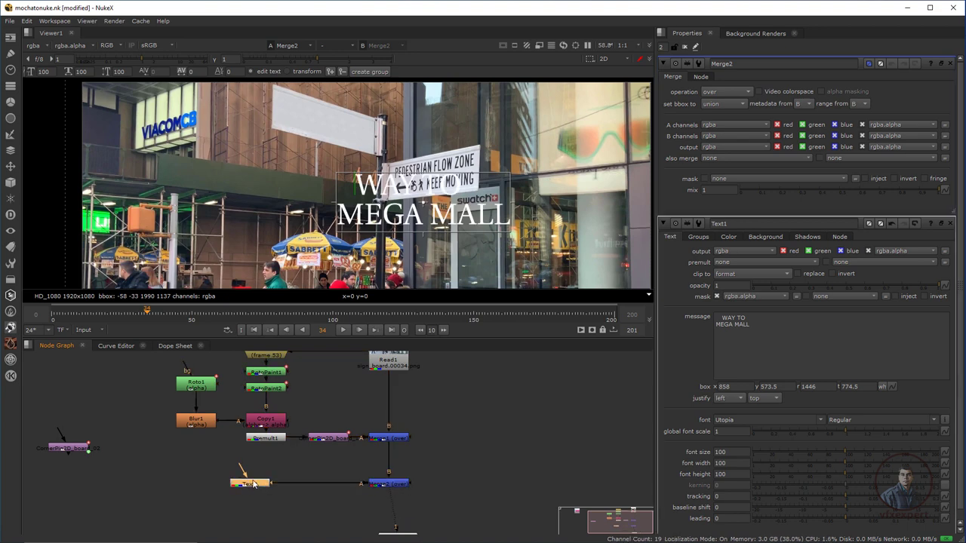
click(778, 199)
key(ctrl+a)
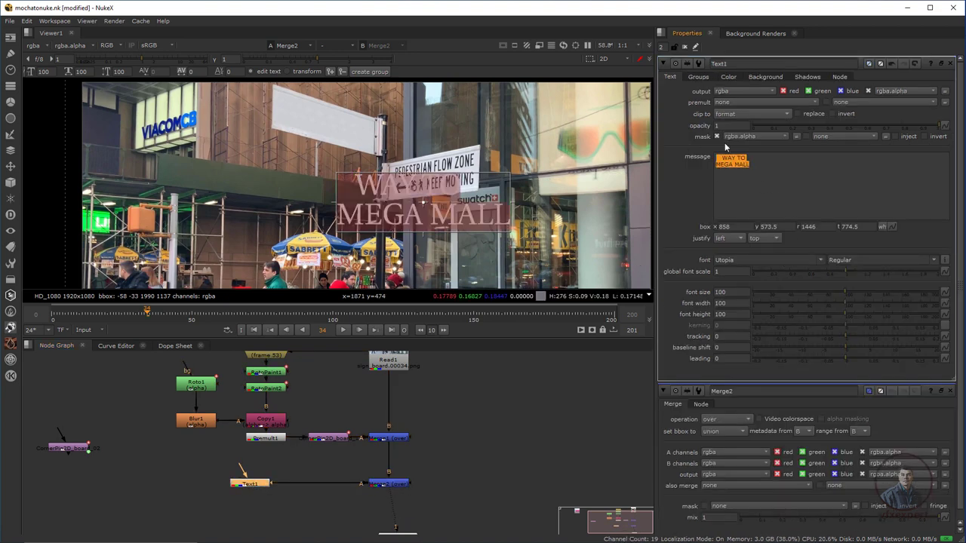
click(728, 77)
drag(877, 104, 851, 101)
click(925, 103)
drag(669, 134, 674, 148)
click(468, 453)
click(424, 205)
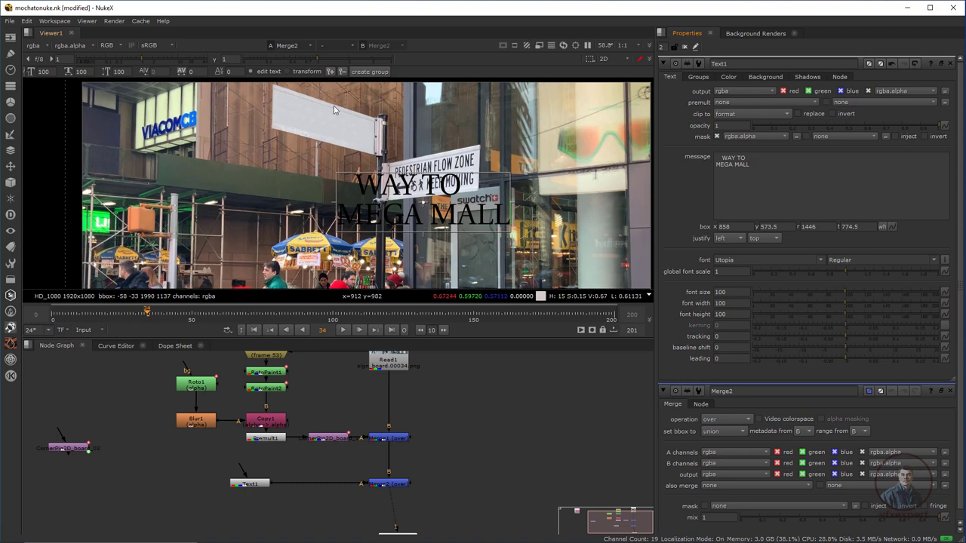
- Duplicate CornerPin2D_board_1, insert the copy between Text1 and Merge2, and scrub to frame 91 to check the text's motion
click(330, 439)
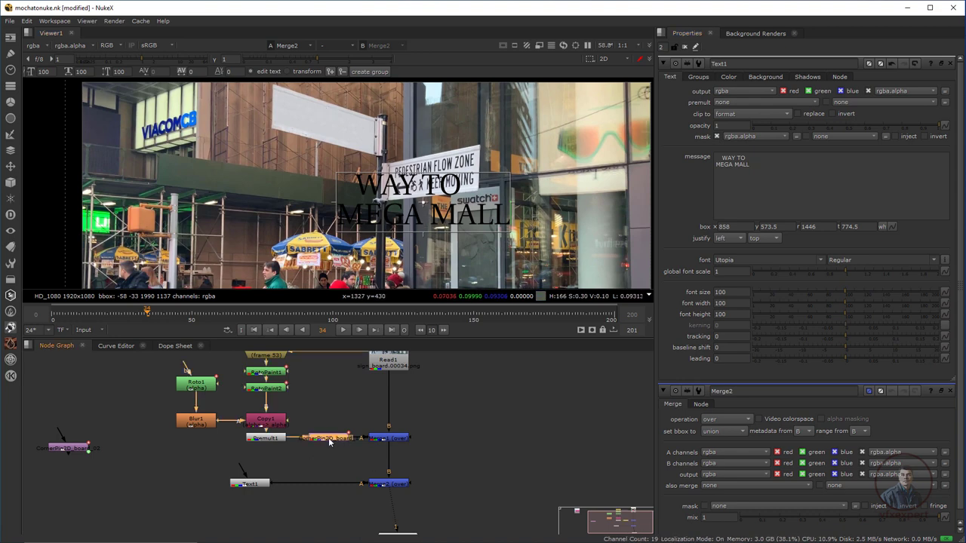
click(320, 465)
key(ctrl+v)
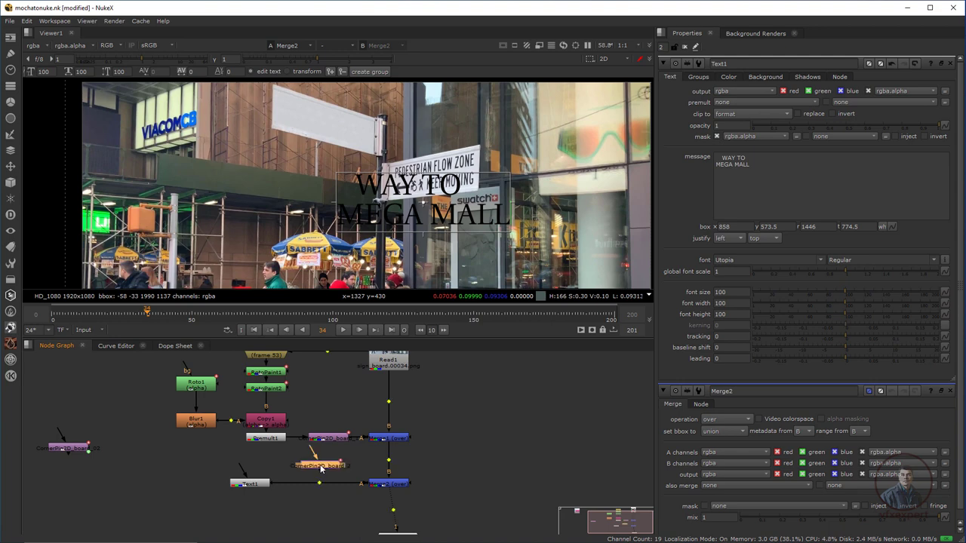
drag(320, 466, 248, 508)
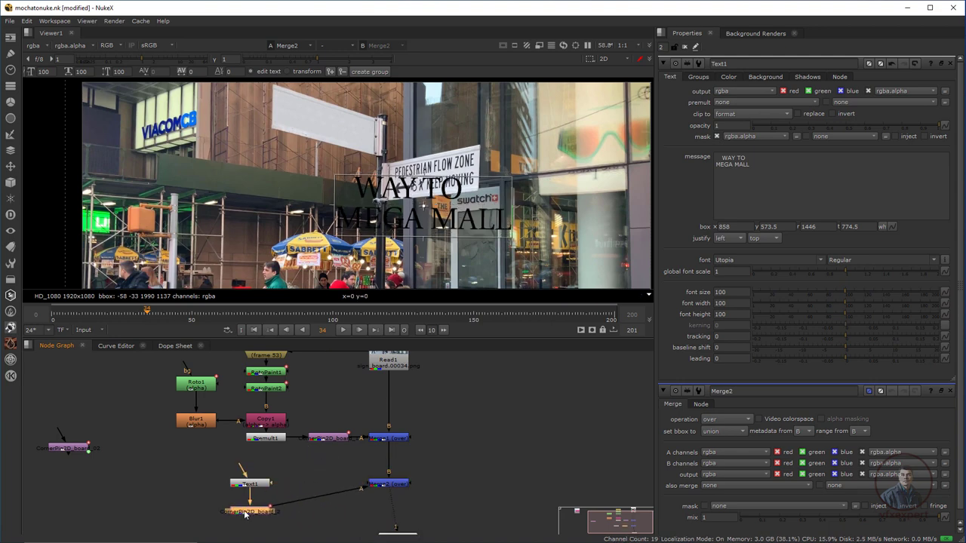
drag(286, 315, 308, 319)
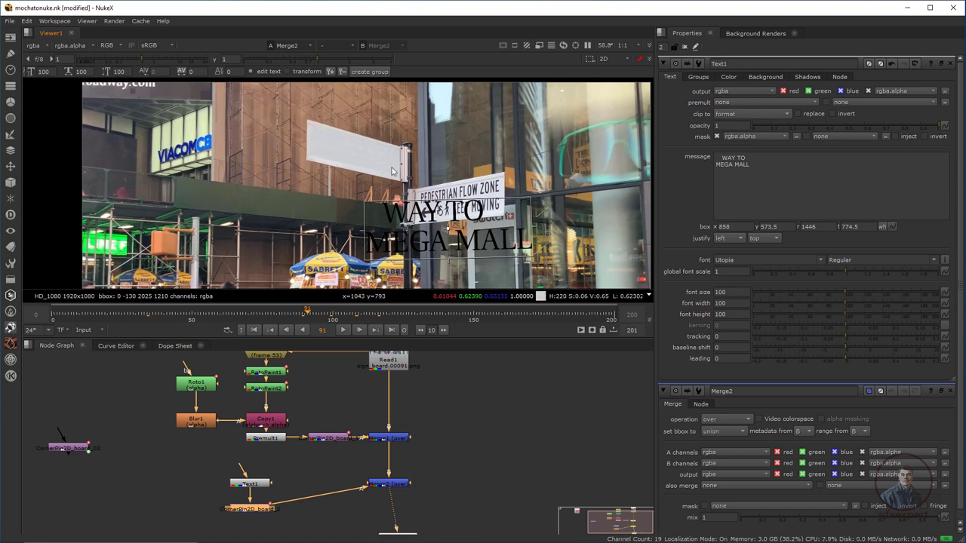
- Reset the four from points of CornerPin2D_board_2, below Text1, to match the size of its input
drag(208, 451, 261, 487)
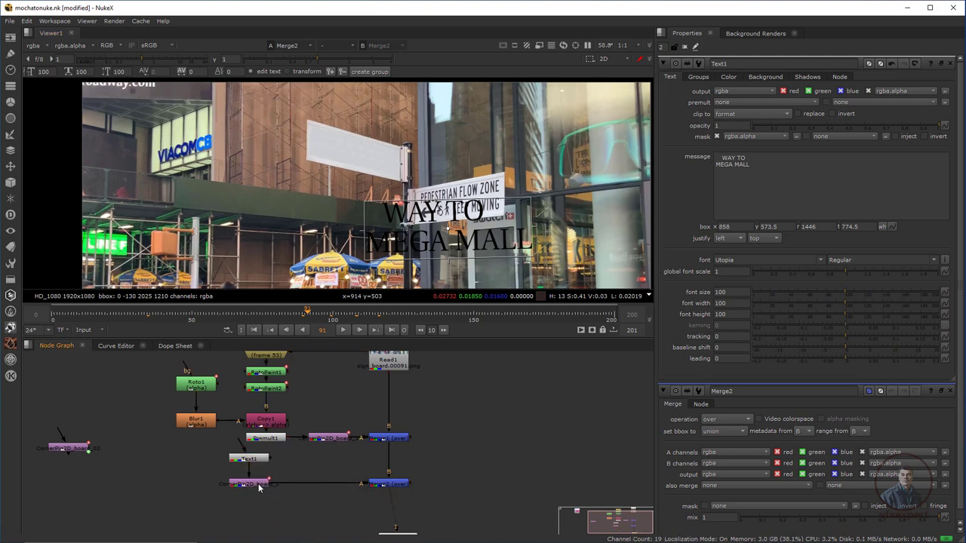
double_click(259, 485)
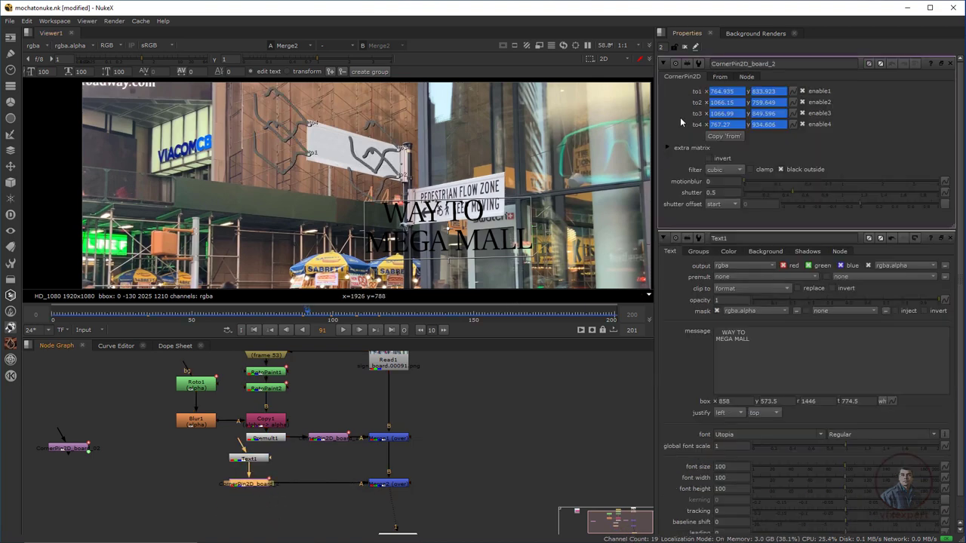
click(721, 77)
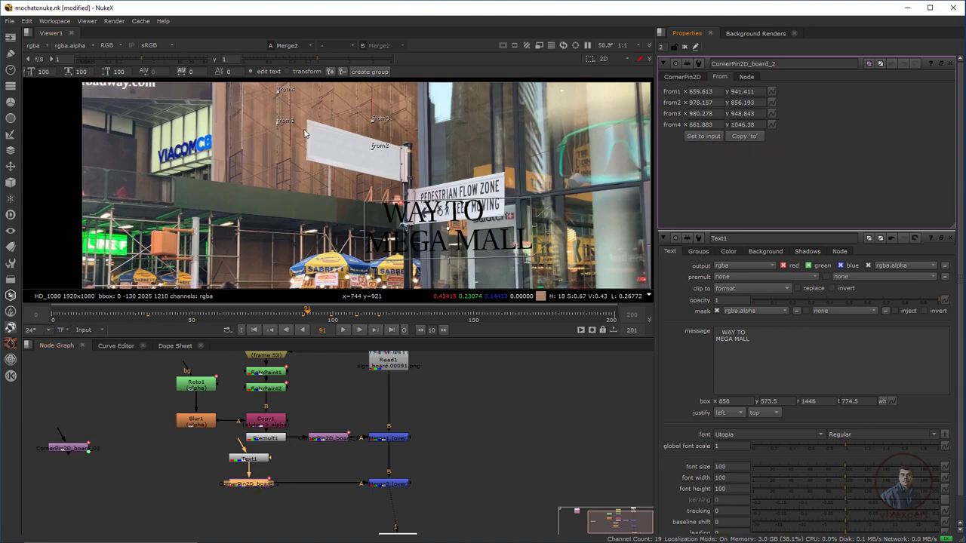
click(705, 137)
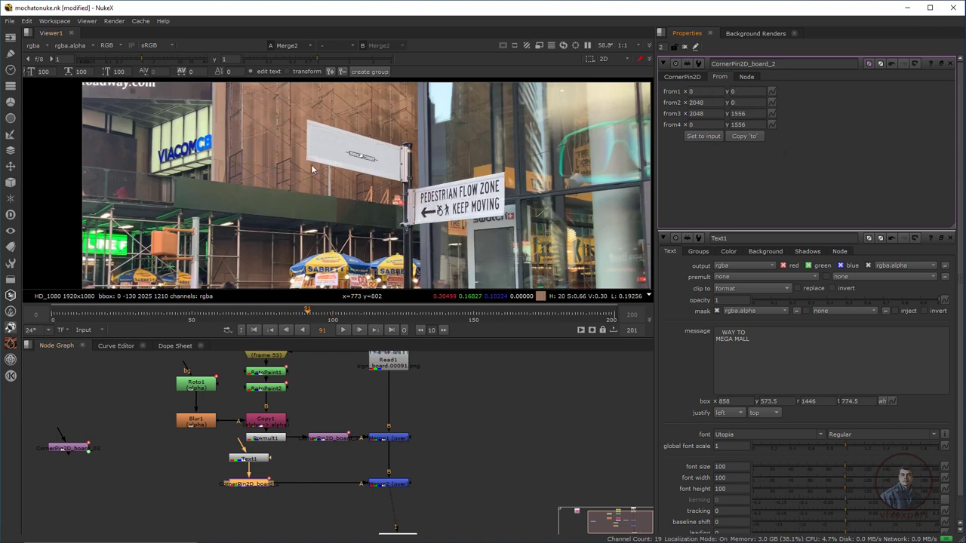
scroll(363, 158, up, 4)
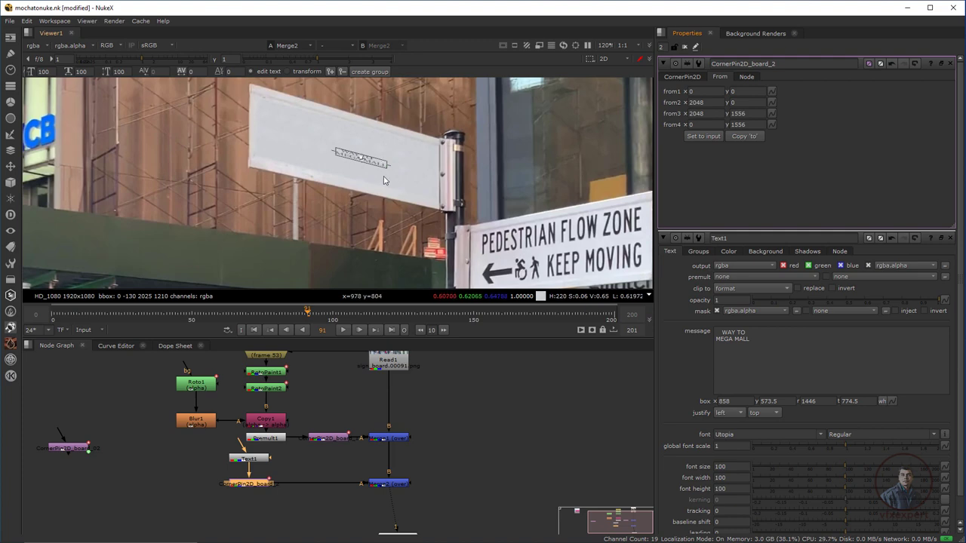
- Set the font size of the whole Text1 message to 300 and centre the text on the blank upper board
double_click(261, 461)
drag(759, 167, 684, 154)
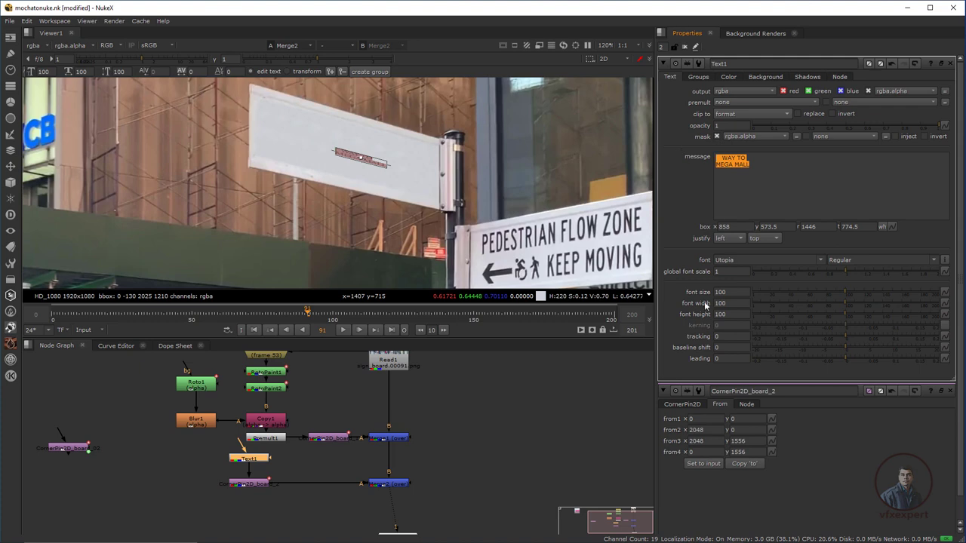
drag(843, 293, 939, 303)
double_click(721, 292)
text(300)
key(Return)
drag(415, 179, 357, 151)
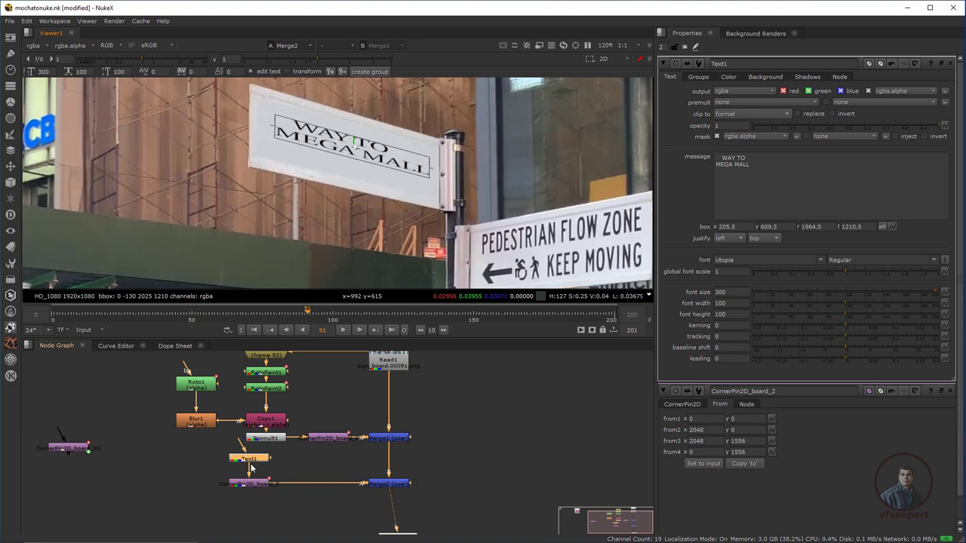
- Add a Transform node after Text1, stretching the text to a height scale of about 2.257 and translating it to x -20, y -235
key(t)
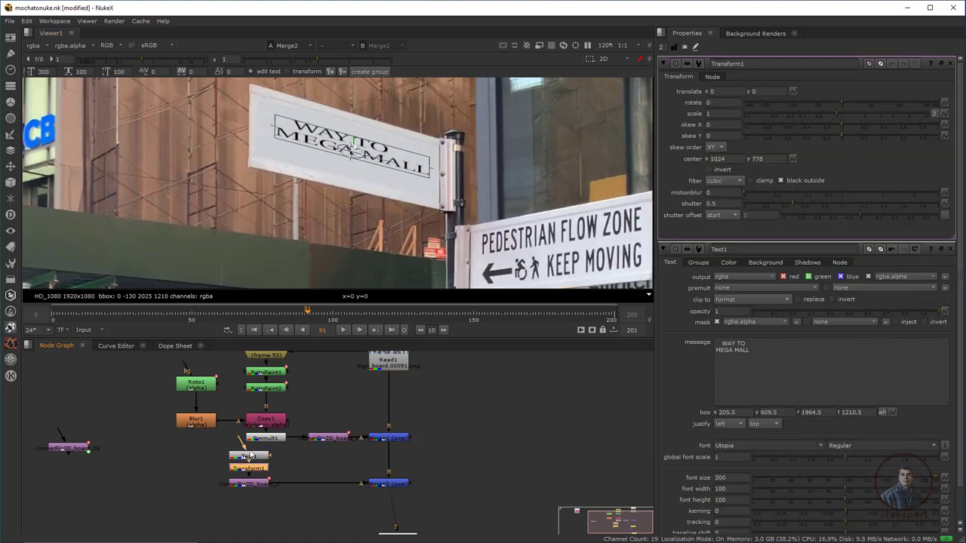
drag(351, 154, 350, 178)
scroll(351, 125, up, 3)
click(950, 249)
drag(349, 165, 349, 162)
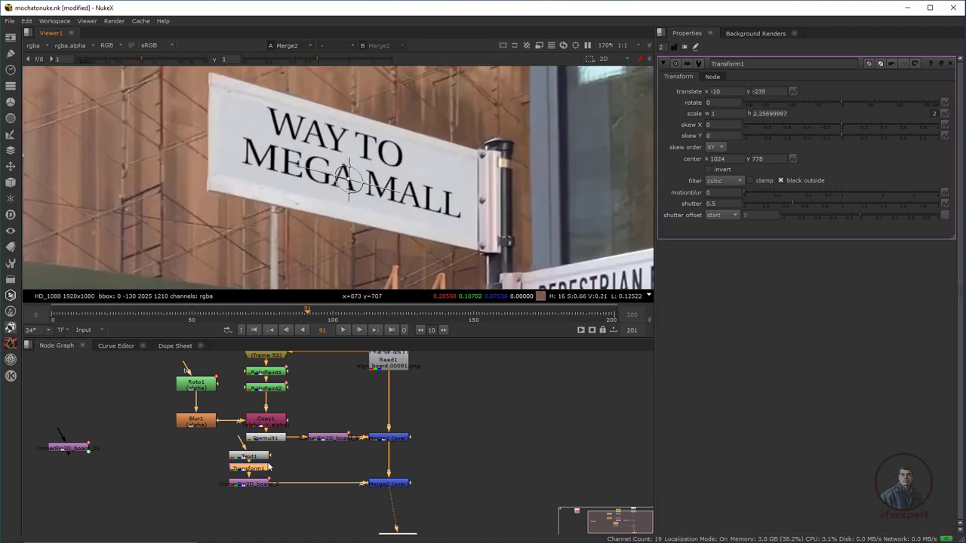
- Change the font of the whole Text1 message to Microsoft YaHei, and close the open node properties
double_click(256, 456)
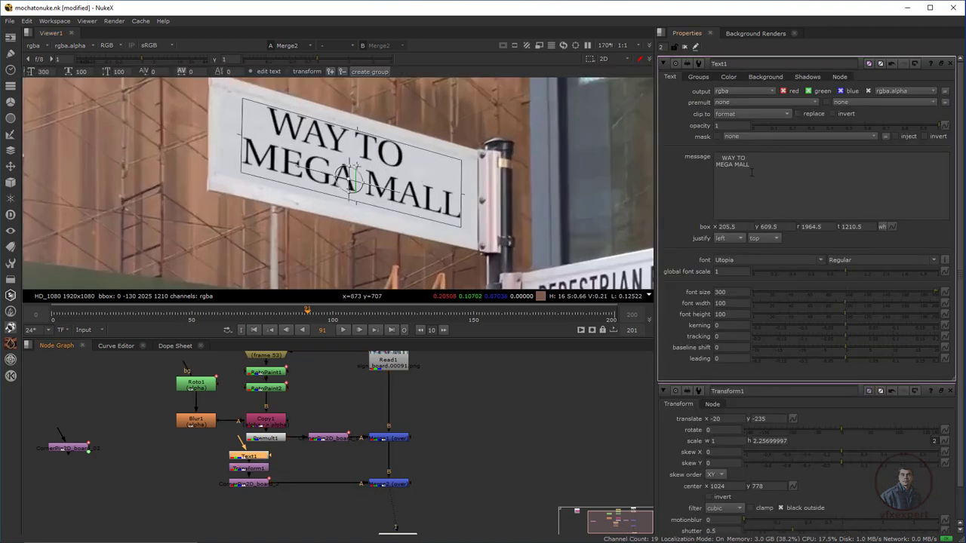
key(ctrl+a)
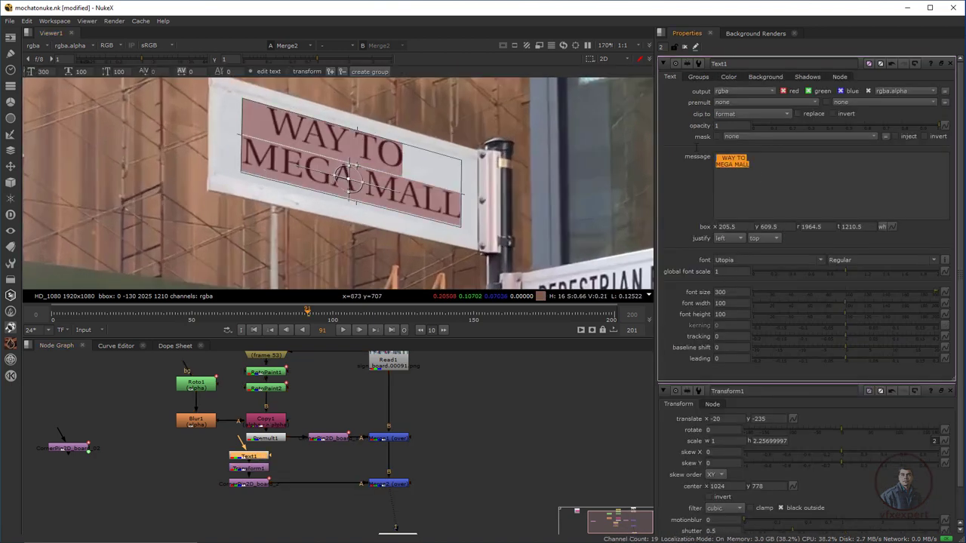
click(823, 259)
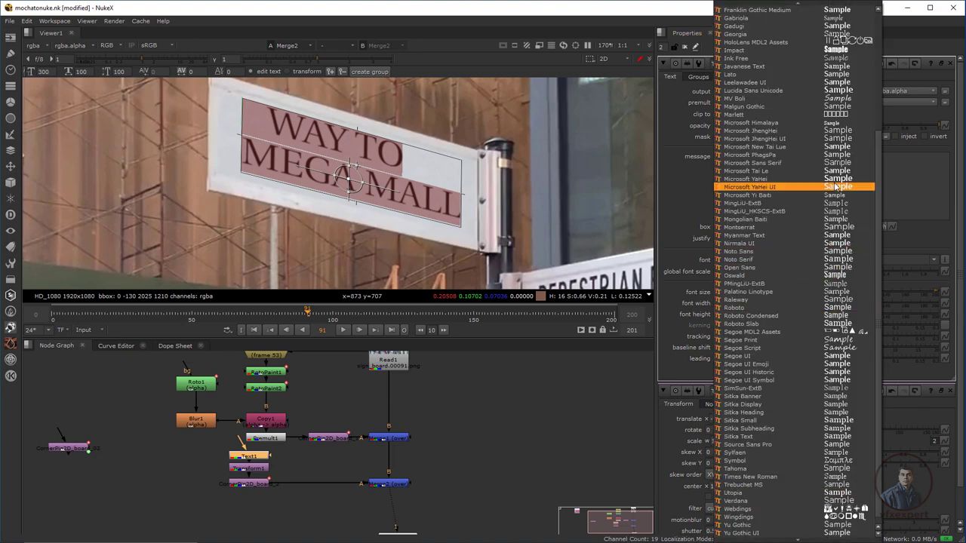
click(747, 179)
click(664, 64)
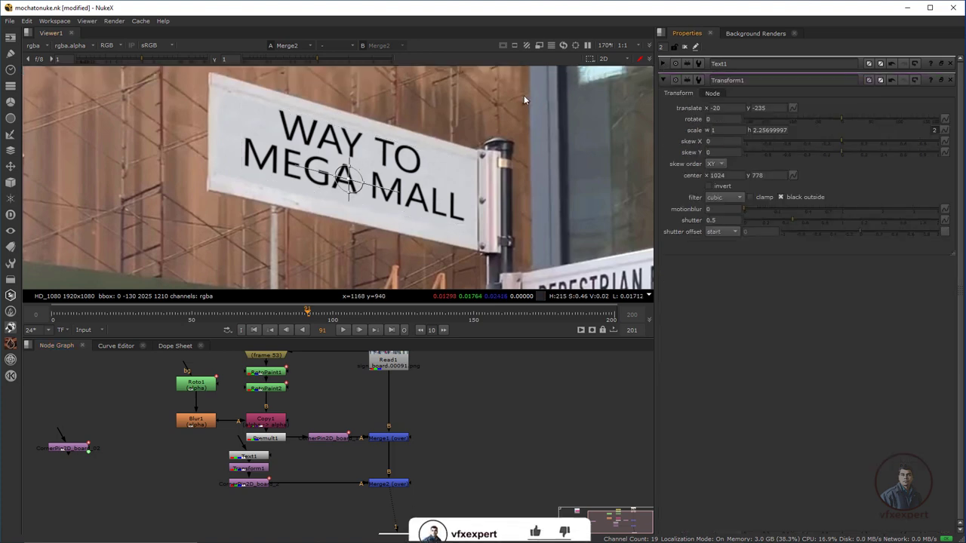
click(688, 50)
- Play the shot from the first frame and scrub through it to frame 54, checking how the WAY TO MEGA MALL text follows the board
scroll(393, 195, down, 5)
scroll(392, 195, down, 2)
scroll(378, 249, up, 2)
click(254, 332)
click(342, 330)
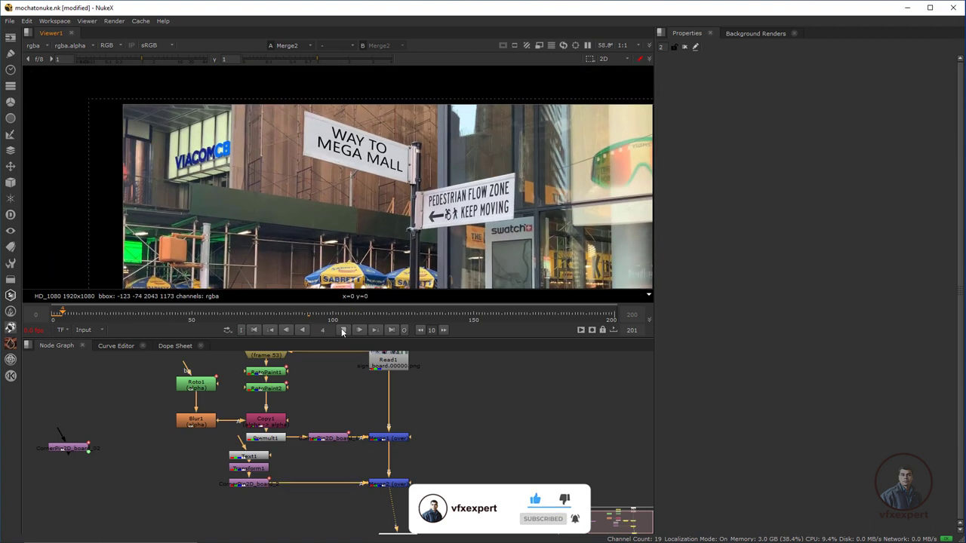
click(342, 331)
drag(188, 307, 463, 312)
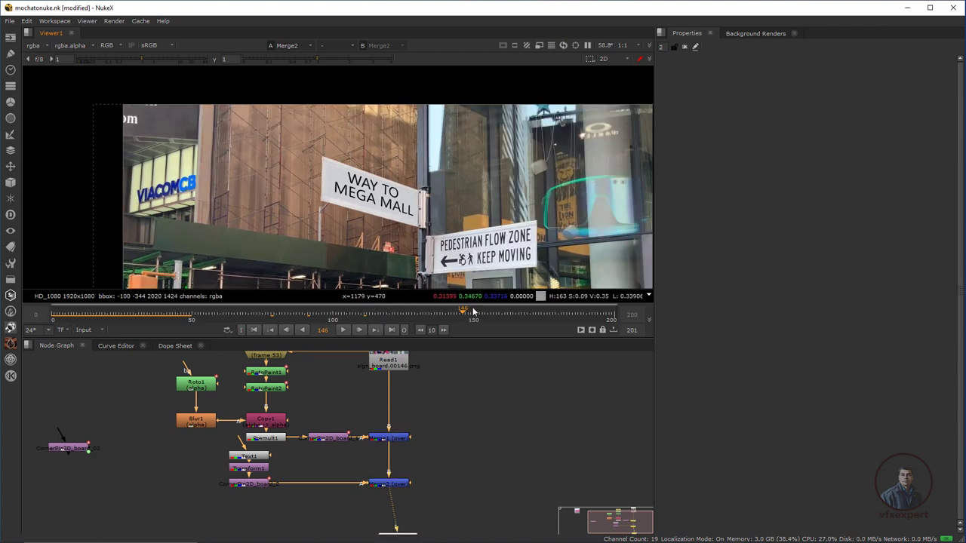
click(521, 310)
drag(520, 314, 204, 310)
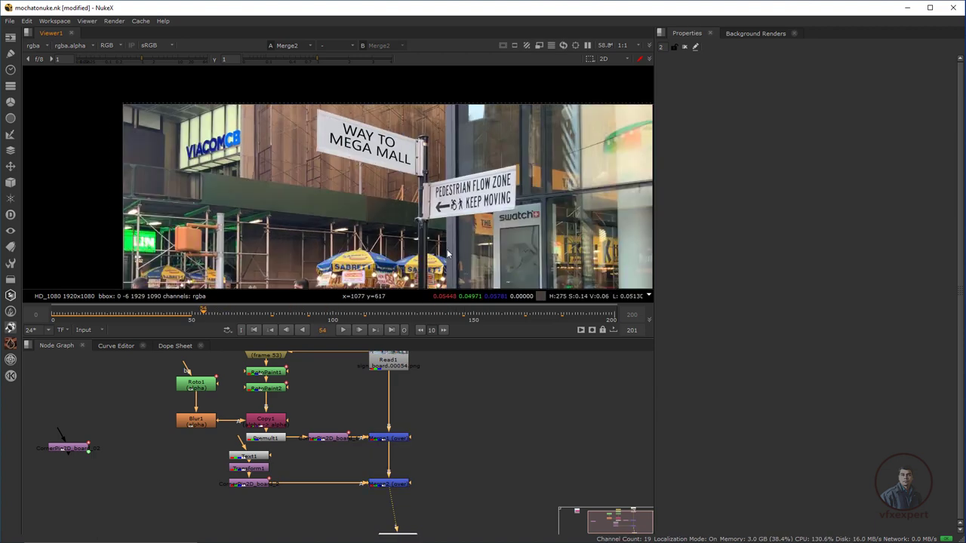
scroll(444, 246, up, 2)
scroll(435, 217, down, 2)
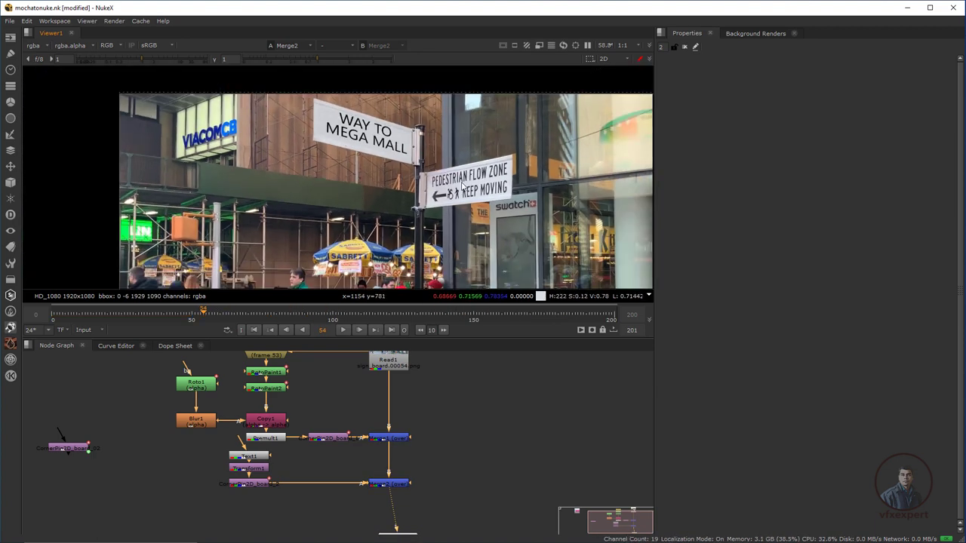
- Display the vishal.jpg Read3 node in the viewer to inspect the whole logo image
scroll(240, 472, down, 2)
drag(241, 473, 418, 490)
click(210, 413)
key(1)
scroll(336, 202, down, 8)
drag(362, 229, 343, 194)
scroll(341, 195, up, 3)
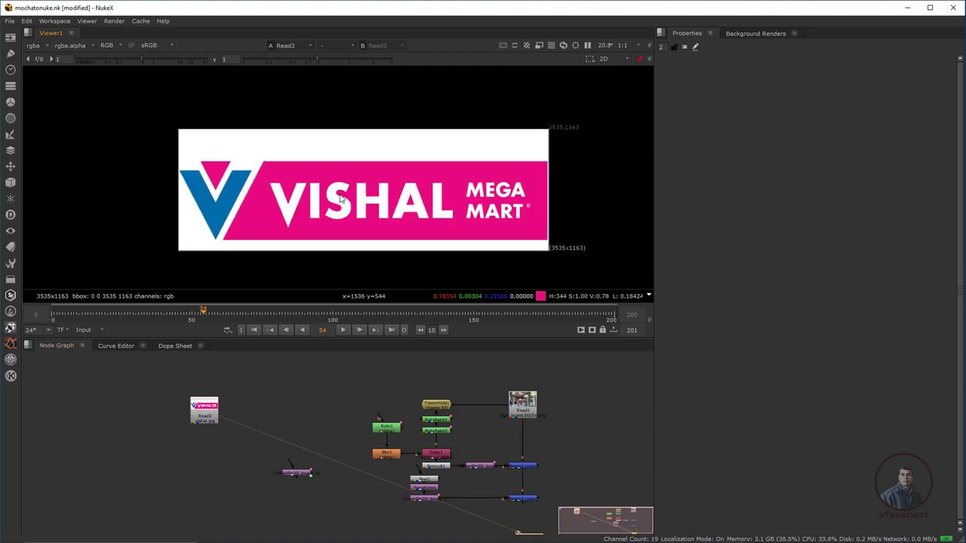
scroll(347, 198, down, 2)
scroll(352, 356, down, 2)
drag(480, 486, 210, 440)
scroll(353, 232, up, 3)
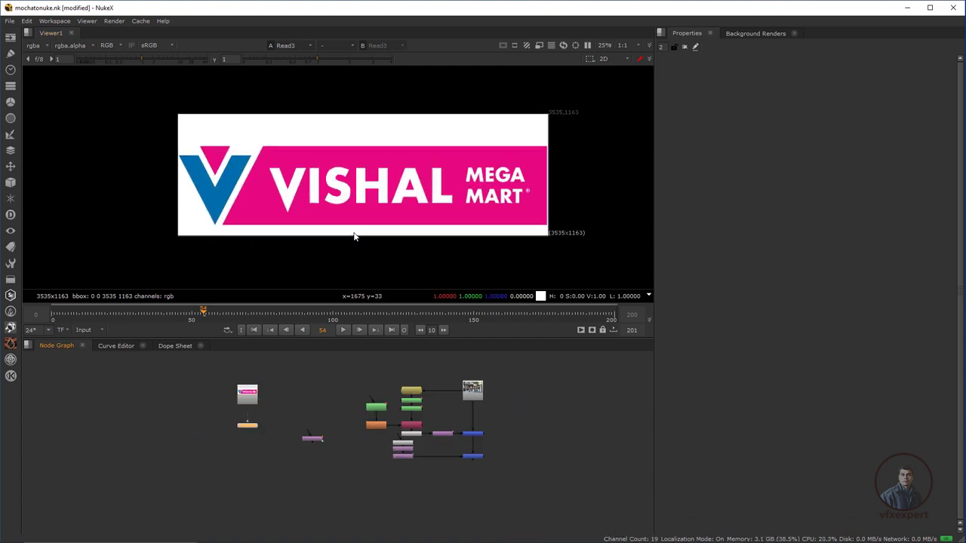
- Return the viewer to Merge2 and examine the PEDESTRIAN FLOW ZONE sign
scroll(470, 438, up, 4)
click(476, 475)
key(1)
scroll(450, 217, down, 3)
scroll(422, 115, up, 4)
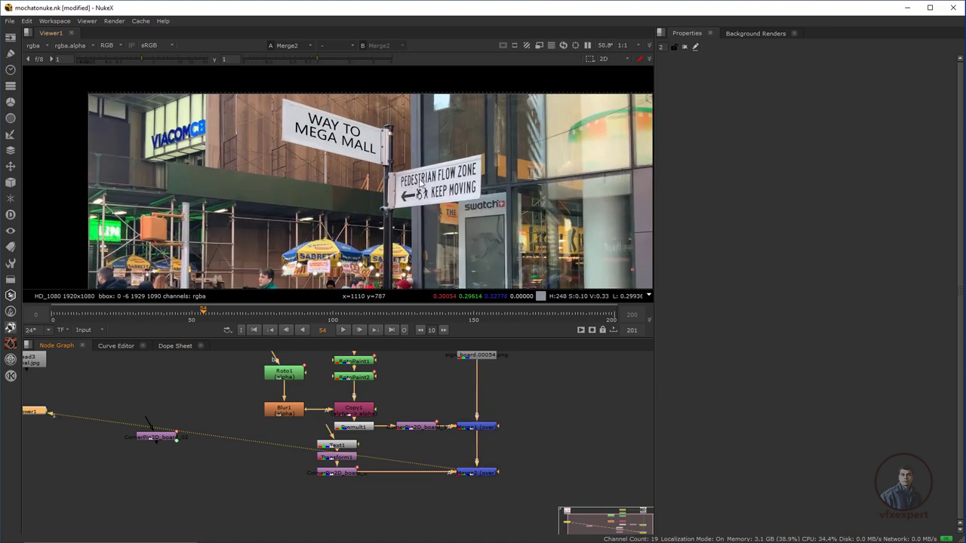
- Move the Read3 logo node and CornerPin2D_board_02 beneath the text branch, and place Viewer1 below Merge2
scroll(400, 219, down, 1)
drag(399, 220, 382, 167)
scroll(209, 443, down, 2)
drag(188, 435, 507, 500)
drag(188, 392, 409, 494)
scroll(409, 497, up, 5)
drag(623, 501, 560, 522)
scroll(432, 489, down, 2)
drag(433, 489, 495, 520)
drag(175, 419, 279, 504)
click(441, 503)
scroll(409, 463, down, 2)
drag(409, 463, 395, 497)
drag(432, 338, 435, 303)
drag(428, 428, 414, 436)
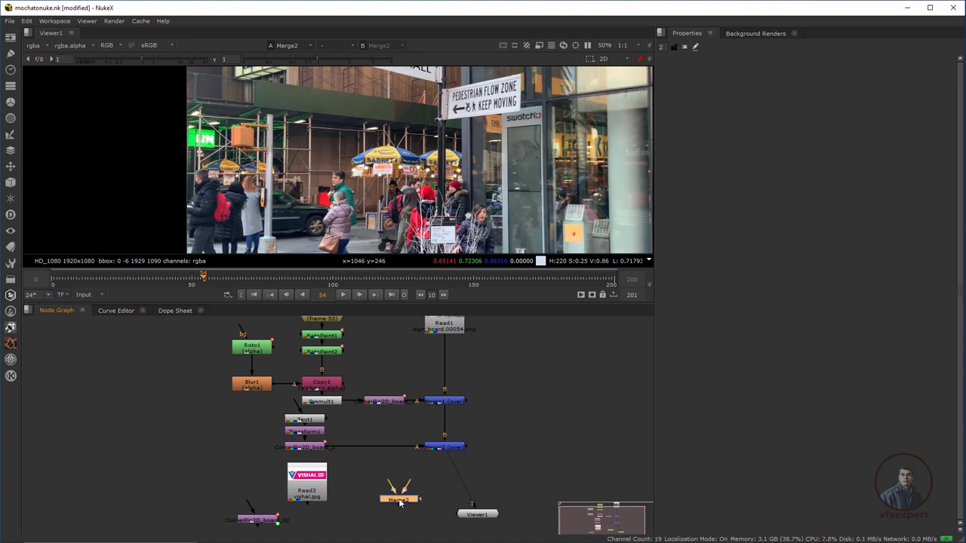
- Add a Merge3 node between Merge2 and Viewer1, with the Read3 logo connected to its A input
key(m)
drag(484, 520, 452, 488)
drag(440, 522, 444, 522)
drag(436, 475, 311, 484)
drag(309, 486, 297, 490)
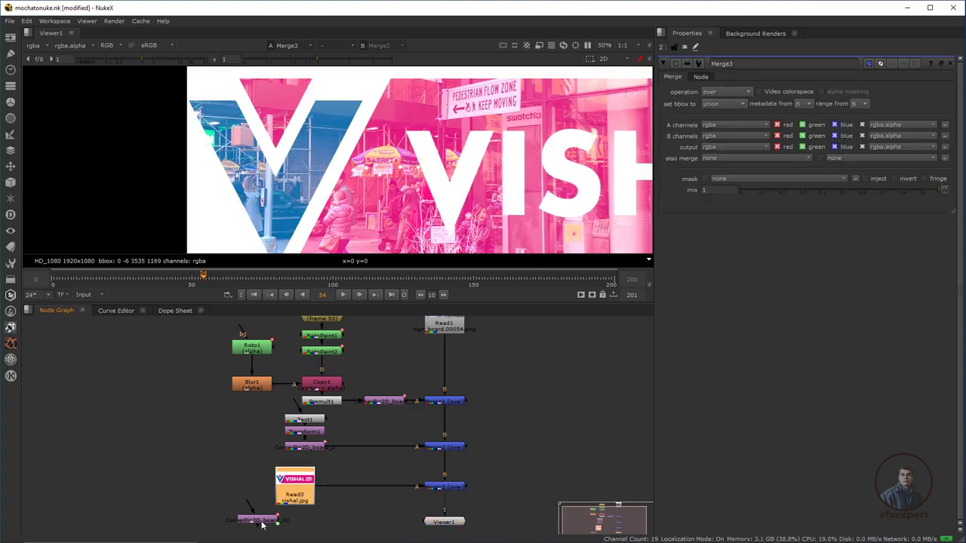
- Insert CornerPin2D_board_02 between Read3 and Merge3, and check its corner points on the lower sign
drag(260, 523, 357, 521)
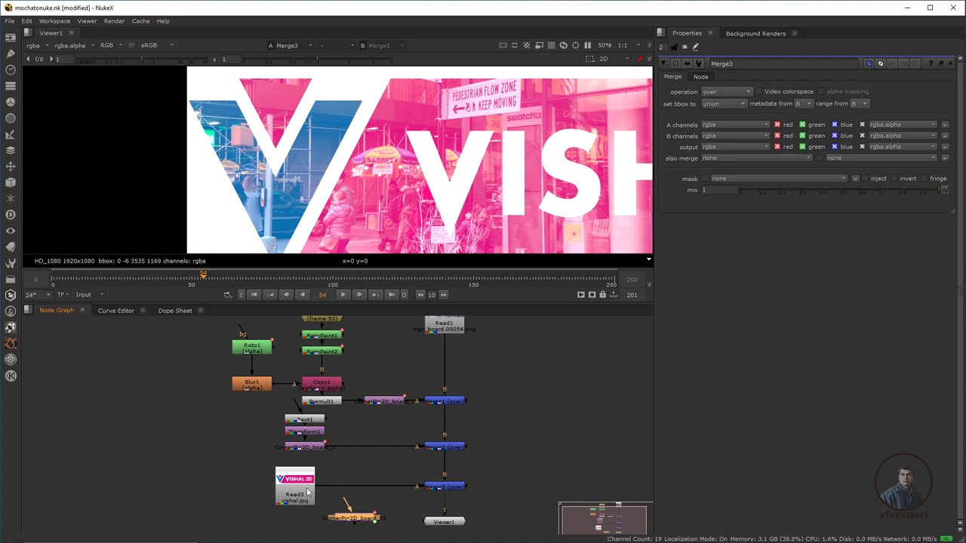
drag(353, 520, 299, 516)
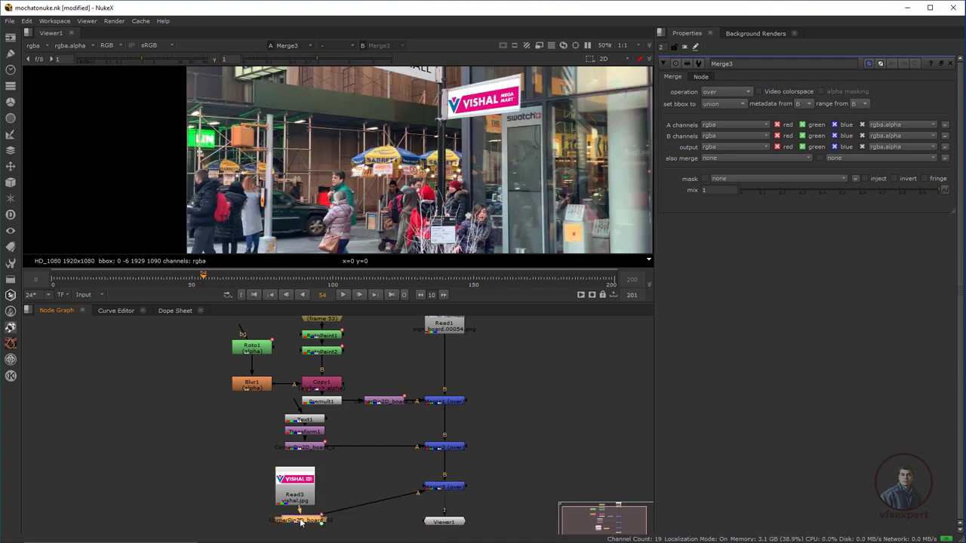
scroll(494, 150, up, 2)
scroll(496, 151, down, 3)
scroll(534, 143, up, 3)
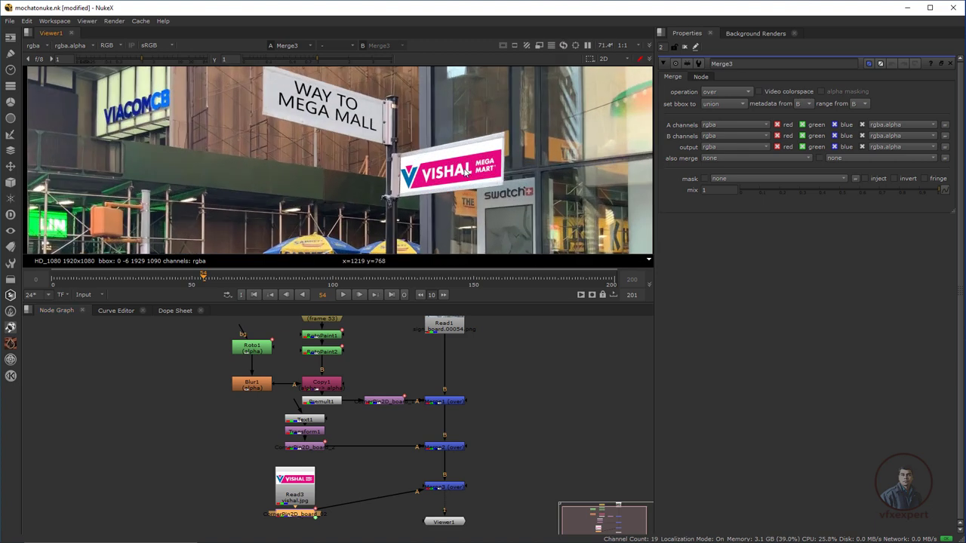
double_click(300, 515)
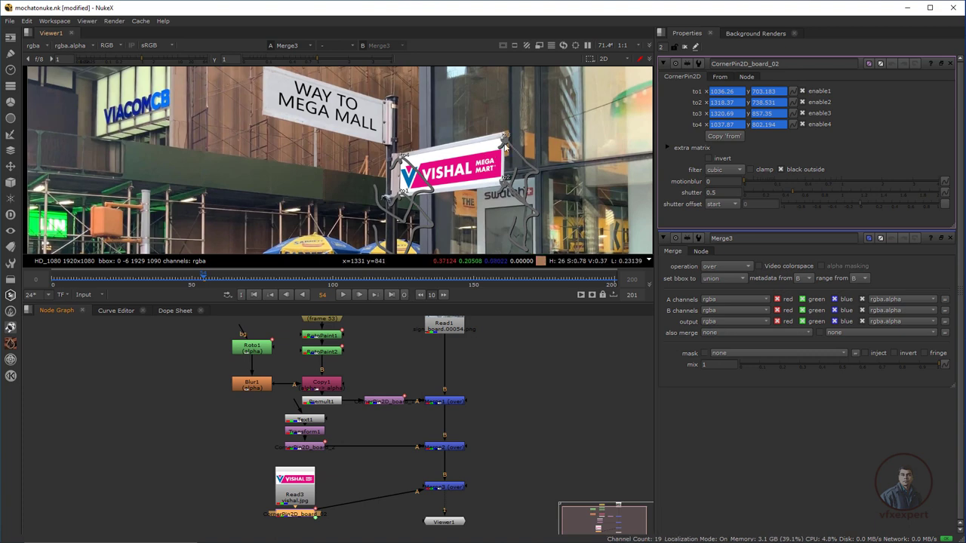
click(683, 46)
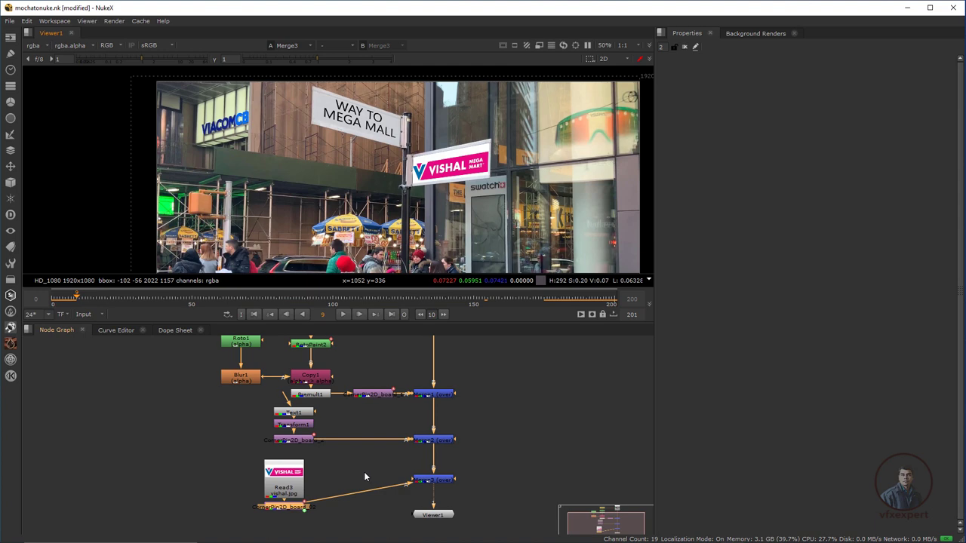
- Make room below Read3 and insert a Saturation node before CornerPin2D_board_02, with saturation set to 0.9
drag(354, 515, 343, 502)
click(342, 501)
drag(282, 497, 282, 510)
drag(282, 461, 282, 446)
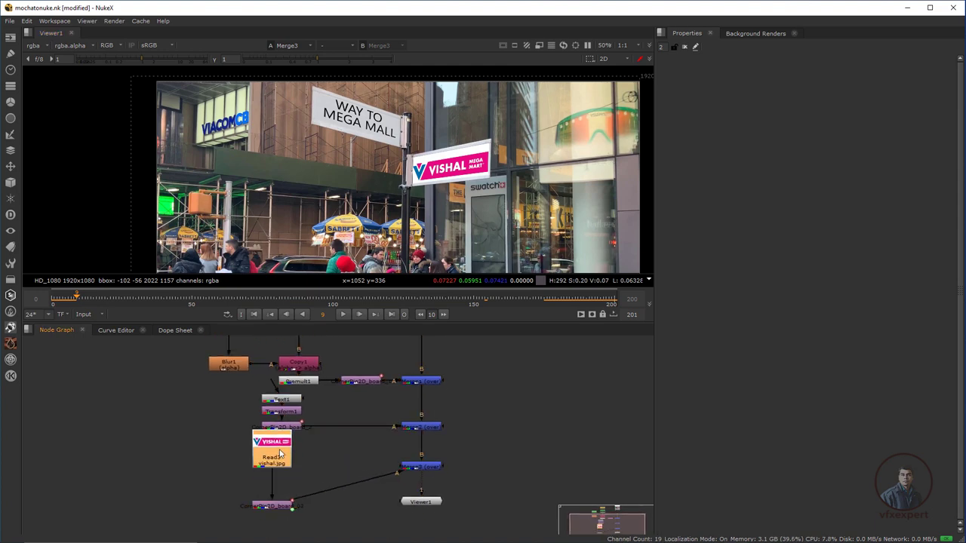
key(Tab)
text(SATU)
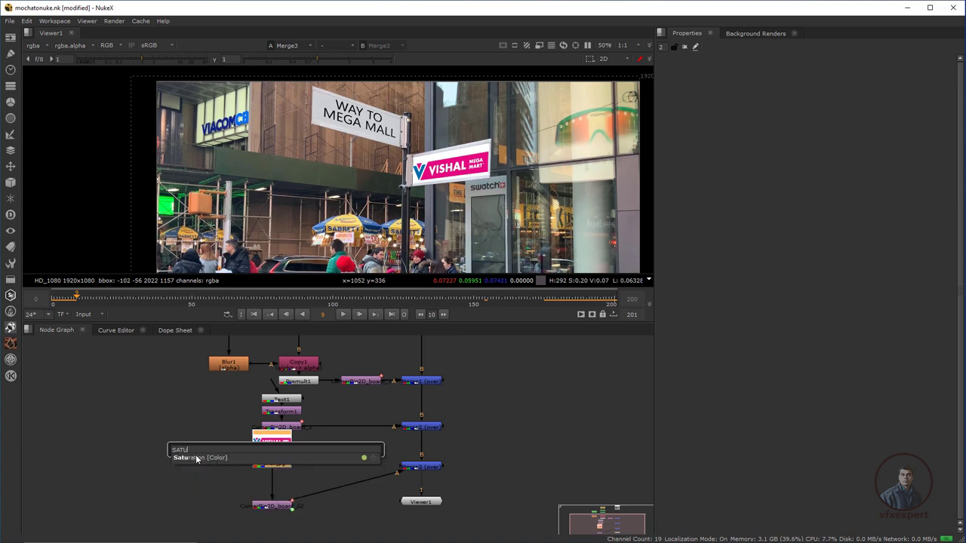
key(Return)
- Move Merge3 further below Merge2 and set the Merge2 mix to 0.925 to soften the black text
drag(445, 488, 449, 504)
double_click(443, 447)
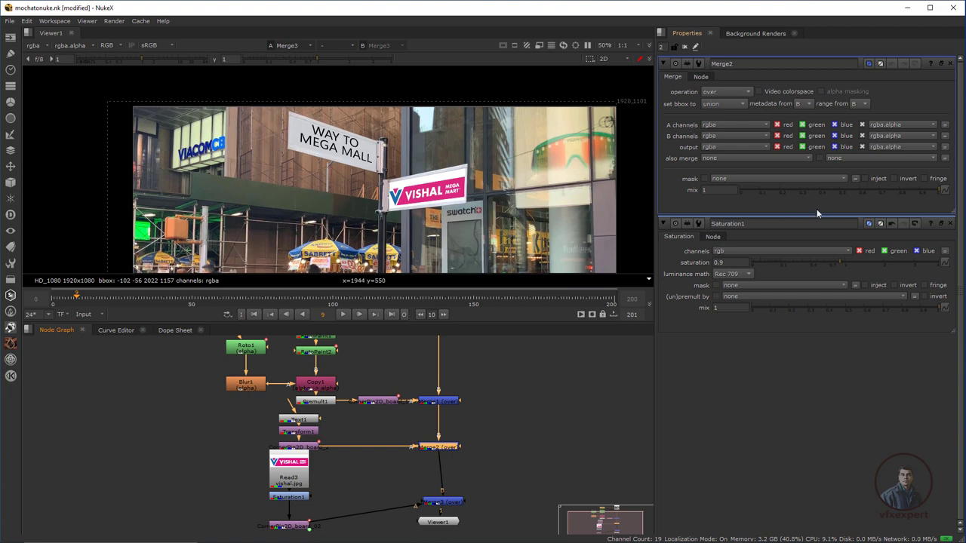
drag(933, 191, 925, 191)
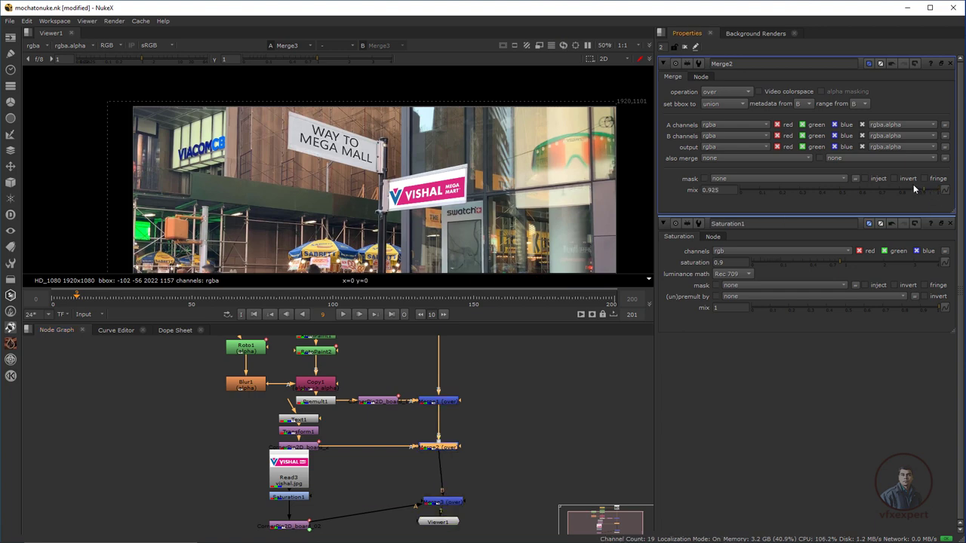
scroll(276, 92, up, 3)
scroll(295, 98, down, 3)
- Tidy the logo branch by lining up Merge3 with CornerPin2D_board_02 and shifting Read3 clear of the text nodes
drag(453, 493, 422, 515)
key(f)
click(326, 511)
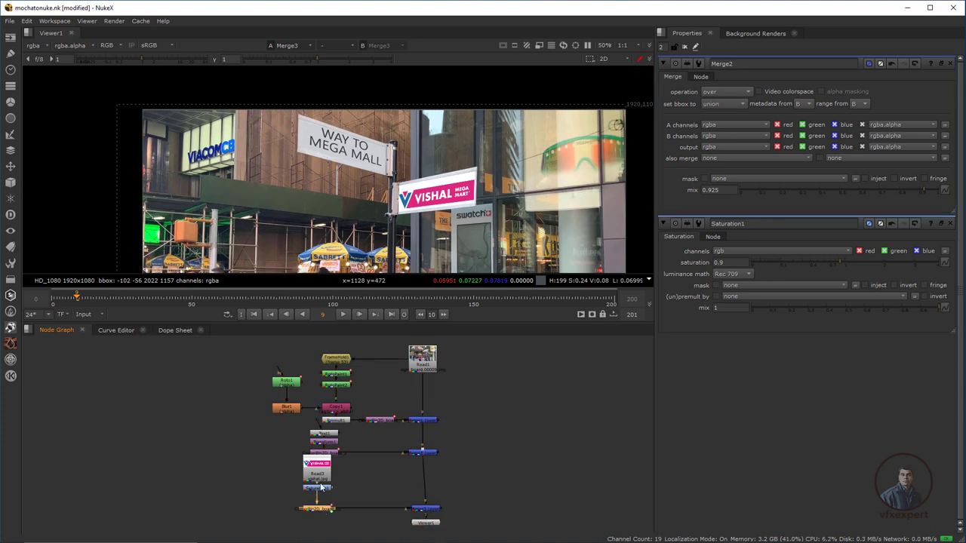
drag(323, 491, 322, 481)
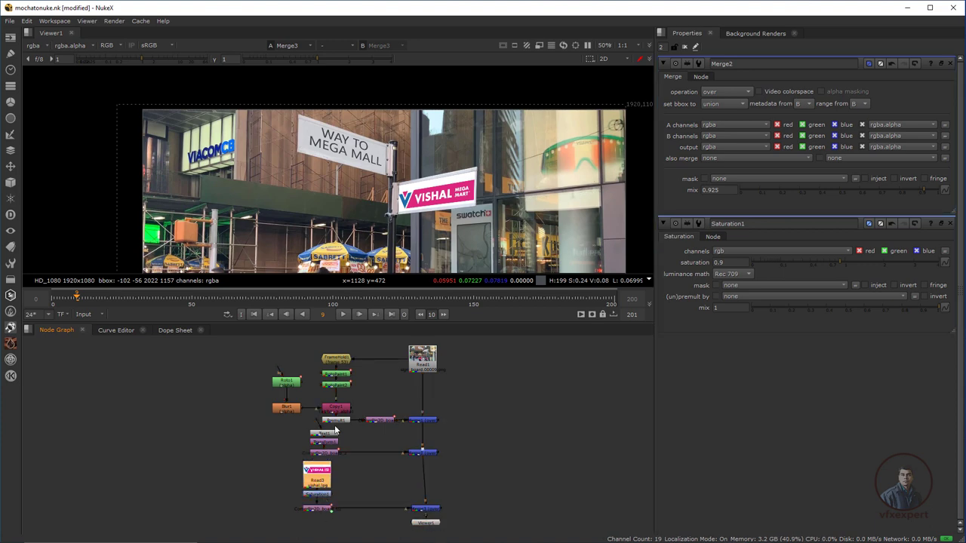
- Show the full frame in the viewer at 25% and examine both replaced signs in the composite
drag(418, 322, 418, 300)
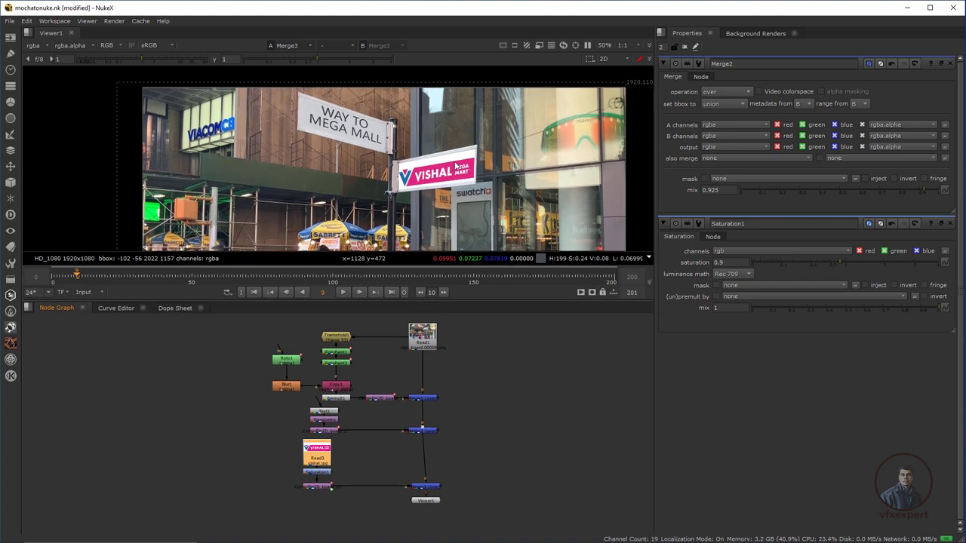
scroll(453, 155, down, 1)
drag(453, 155, 412, 118)
scroll(238, 201, down, 1)
drag(238, 201, 310, 206)
mouse_move(271, 108)
mouse_down()
mouse_move(417, 227)
mouse_move(530, 250)
mouse_up()
drag(370, 222, 348, 183)
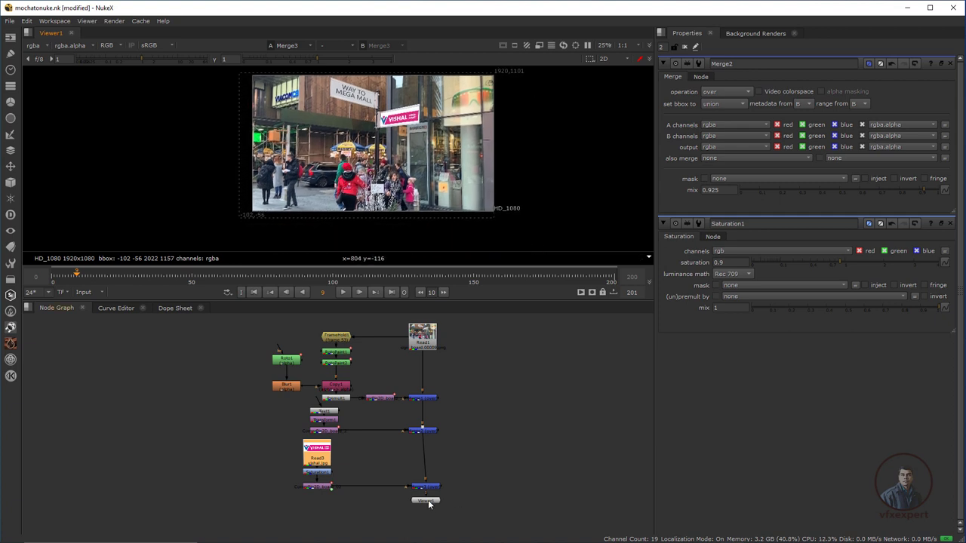
- Make room above Viewer1 and insert a Crop node after Merge3, with reformat enabled and black outside disabled
drag(427, 500, 427, 517)
scroll(426, 493, up, 2)
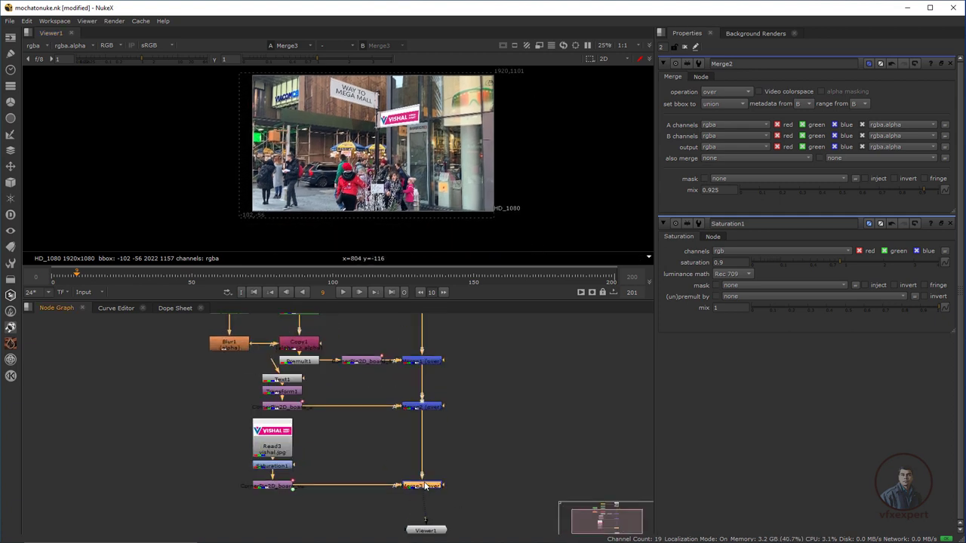
key(Tab)
text(CROP)
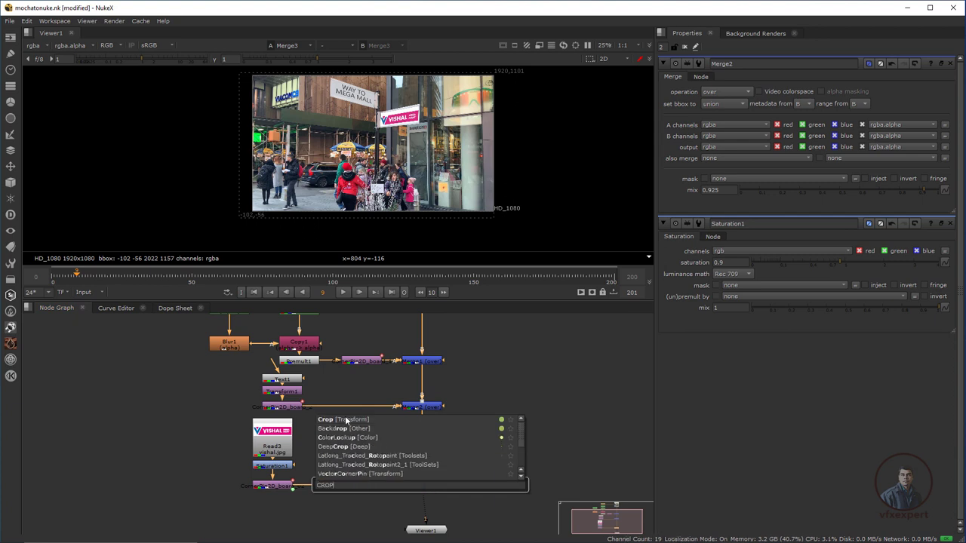
key(Return)
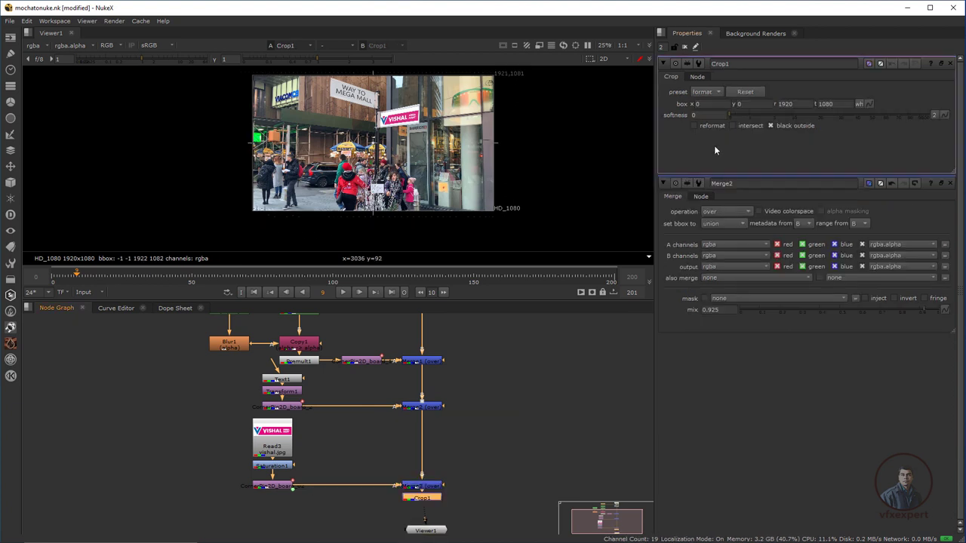
click(693, 126)
- Enlarge the viewer area, play the composite, and examine the tracked signs up close at frame 88
scroll(509, 132, up, 4)
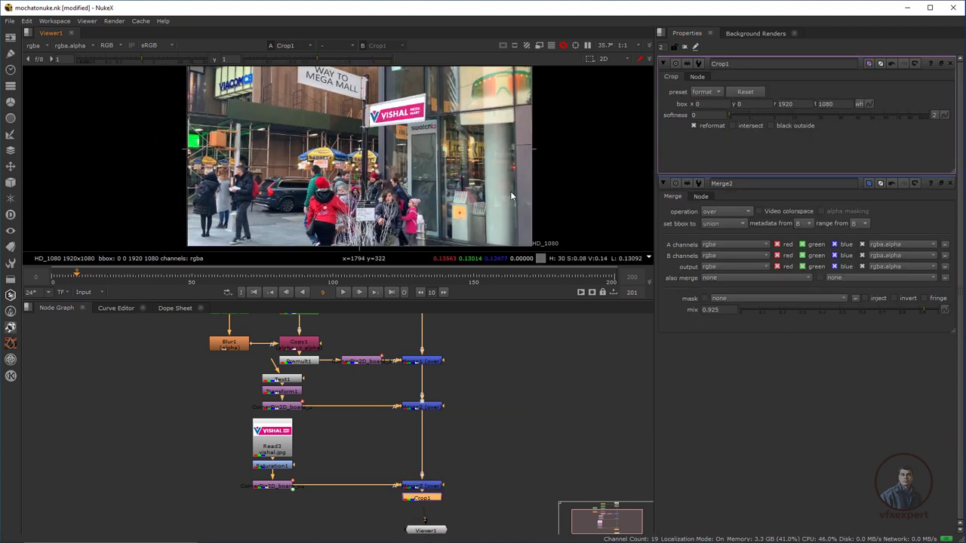
key(f)
drag(395, 305, 393, 345)
click(341, 333)
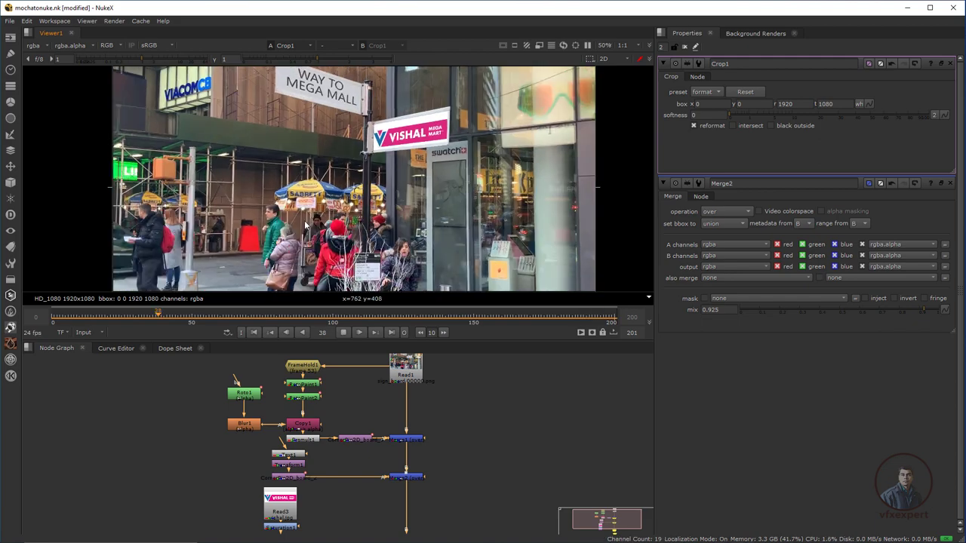
click(344, 333)
scroll(486, 145, up, 3)
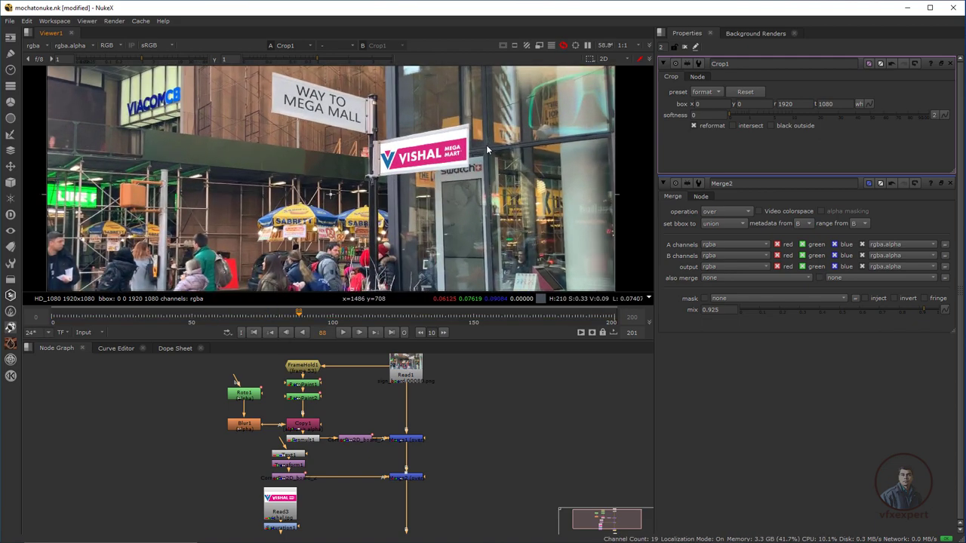
scroll(400, 134, up, 2)
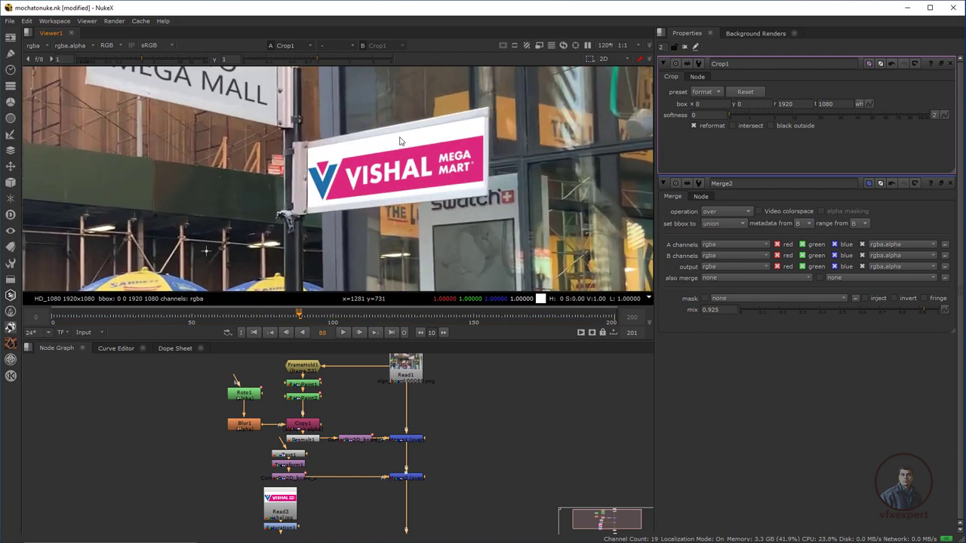
scroll(390, 476, down, 2)
- Insert an EdgeBlur node between CornerPin2D_board_02 and Merge3, and place it directly below the corner pin
drag(383, 468, 377, 399)
scroll(363, 430, up, 3)
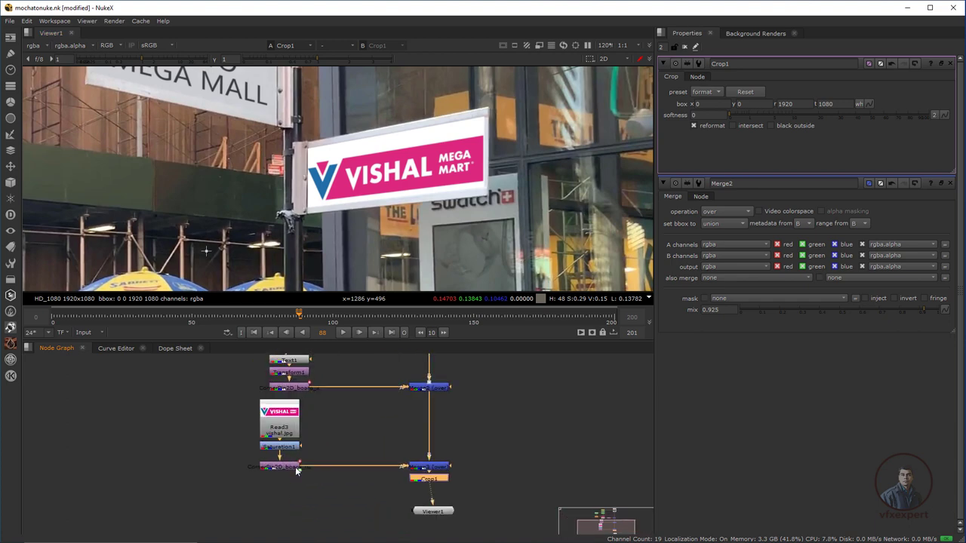
click(390, 451)
key(Tab)
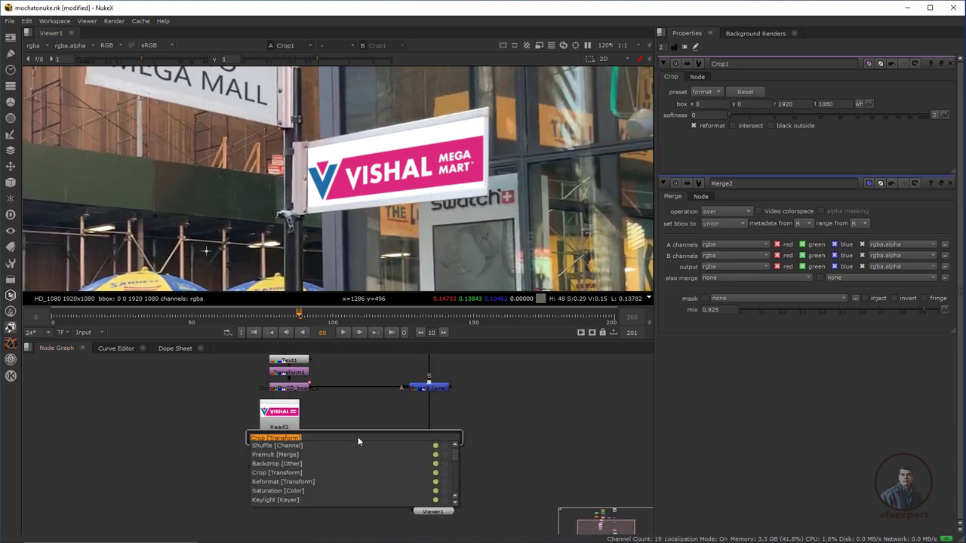
text(EG)
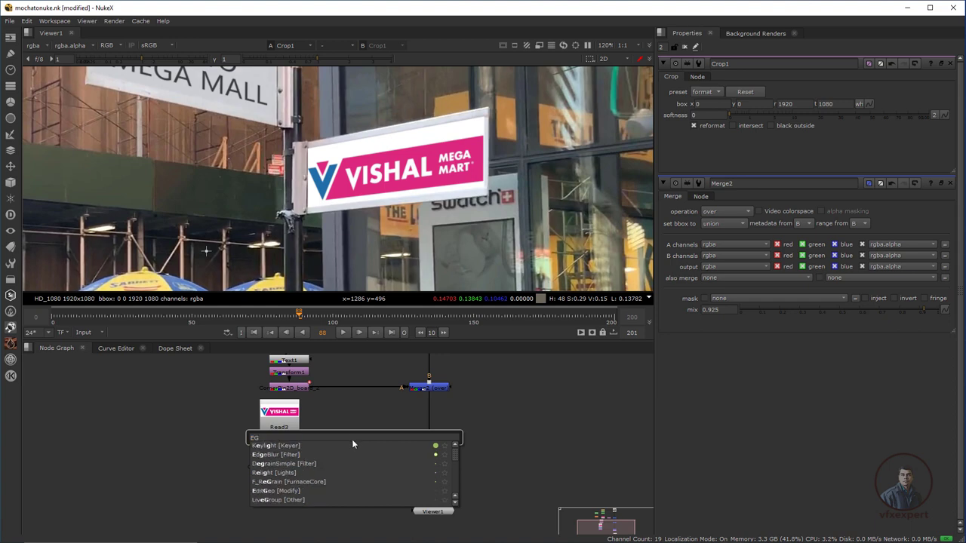
click(280, 454)
click(363, 466)
scroll(423, 154, up, 1)
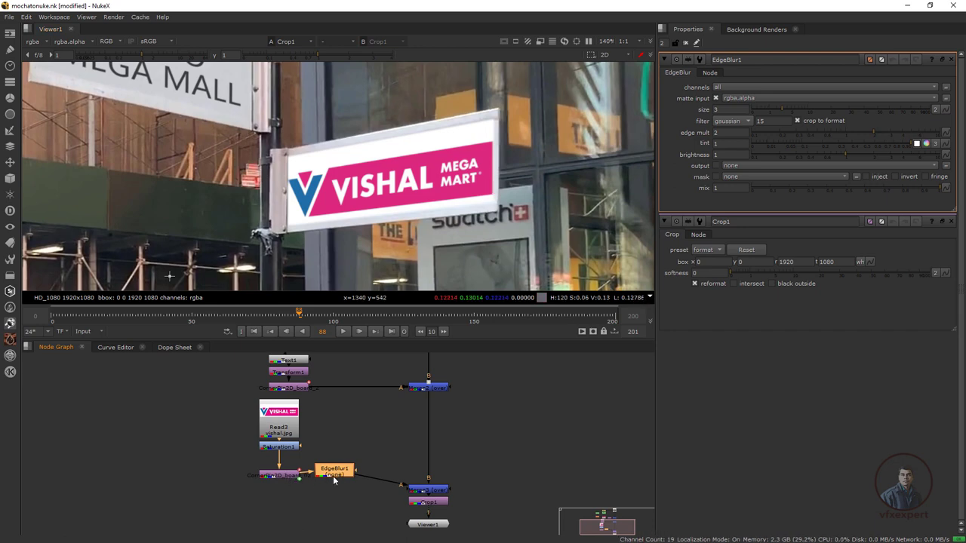
drag(339, 474, 288, 514)
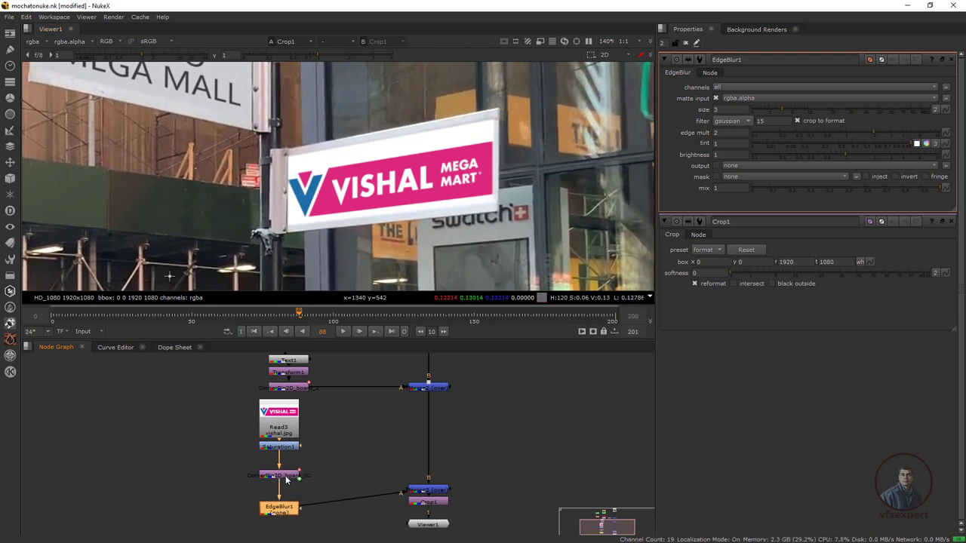
- Make room below Saturation1 and insert a new CornerPin node between it and CornerPin2D_board_02
drag(287, 480, 287, 491)
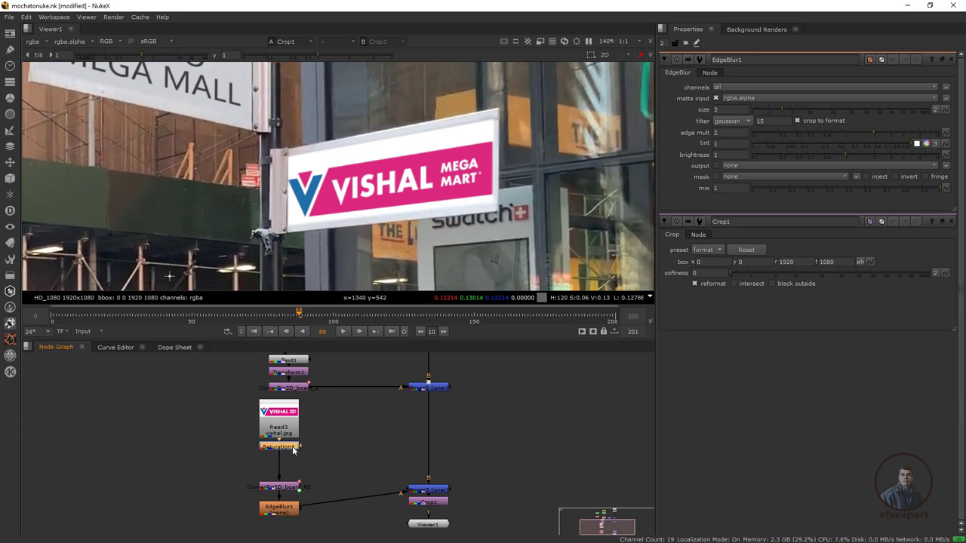
key(Tab)
text(cor)
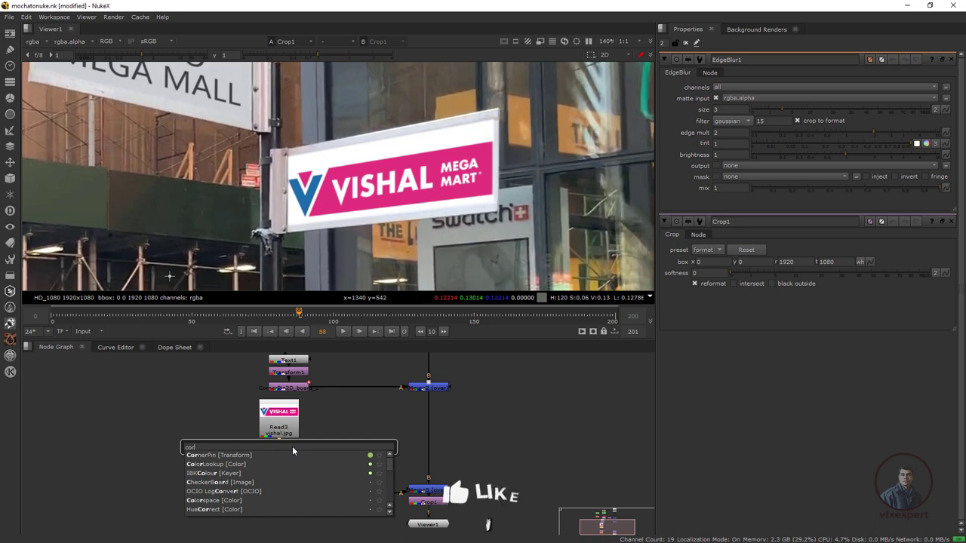
click(227, 455)
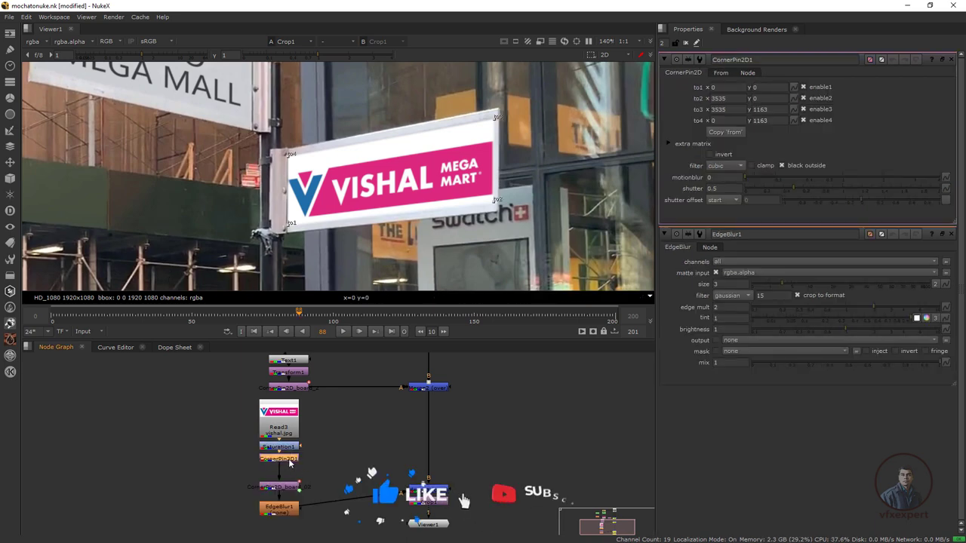
- Move the new corner pin's to3 point to about x 3542, y 1114 to refine the logo's fit on the sign
scroll(517, 125, up, 2)
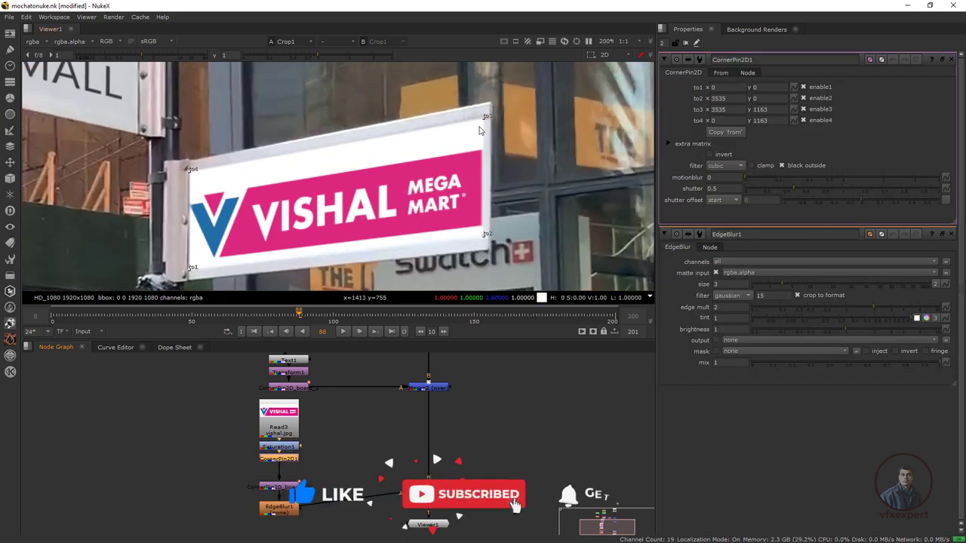
drag(486, 116, 486, 126)
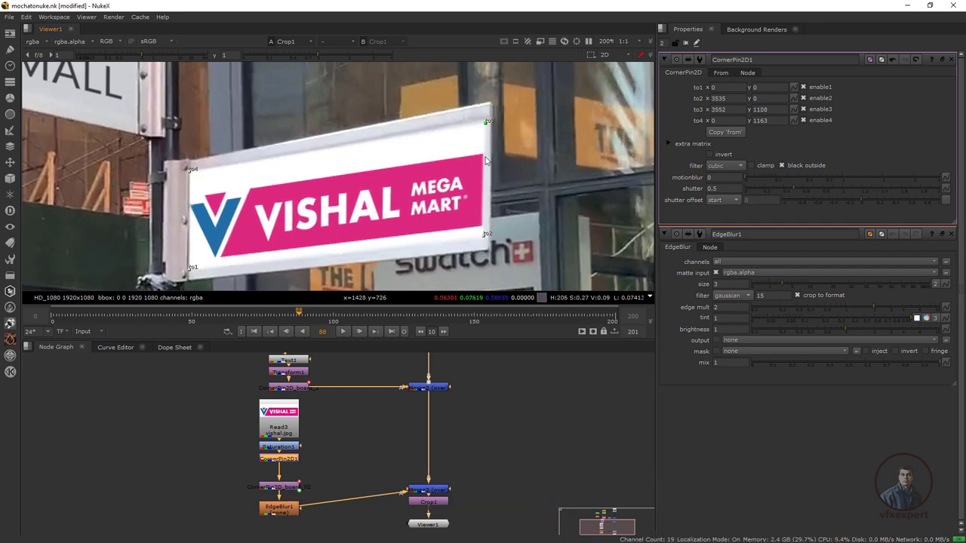
scroll(527, 230, down, 2)
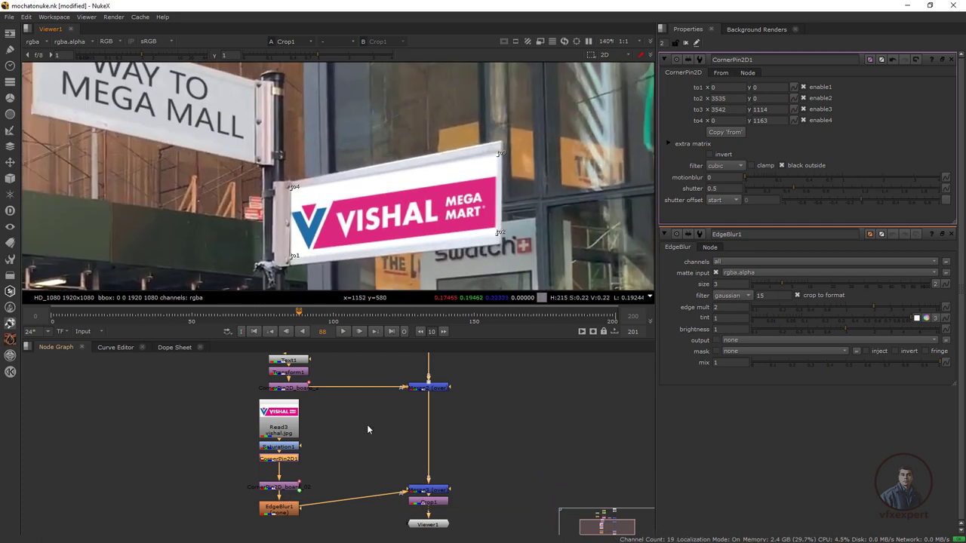